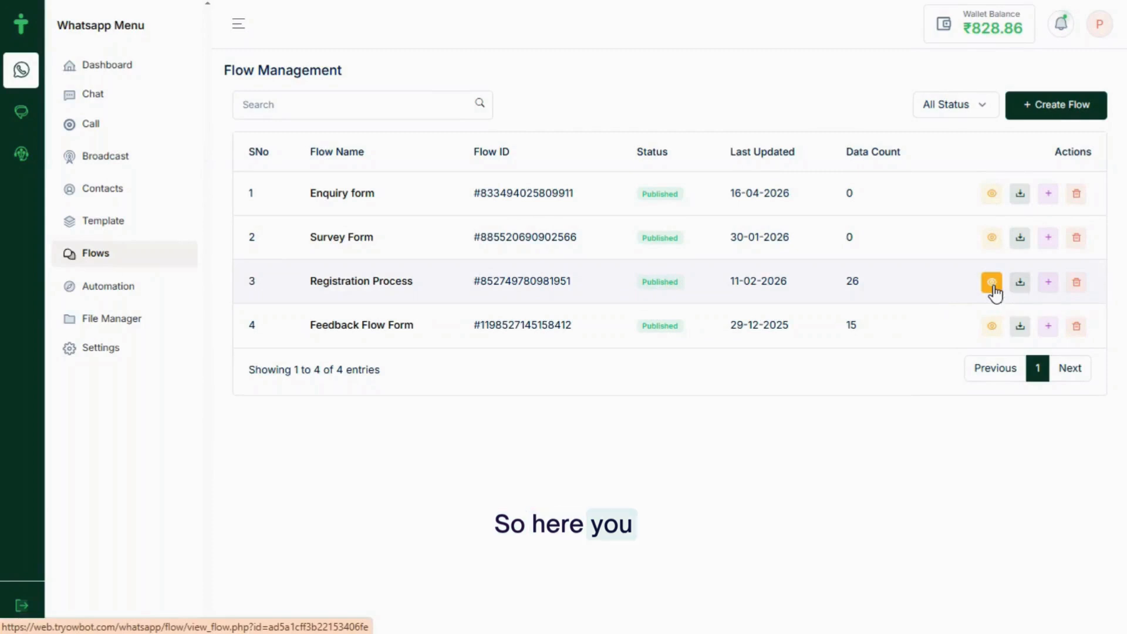
Browse the submitted responses for the Registration Process flow across two pages
{"action": "left_click", "coordinate": [992, 284]}
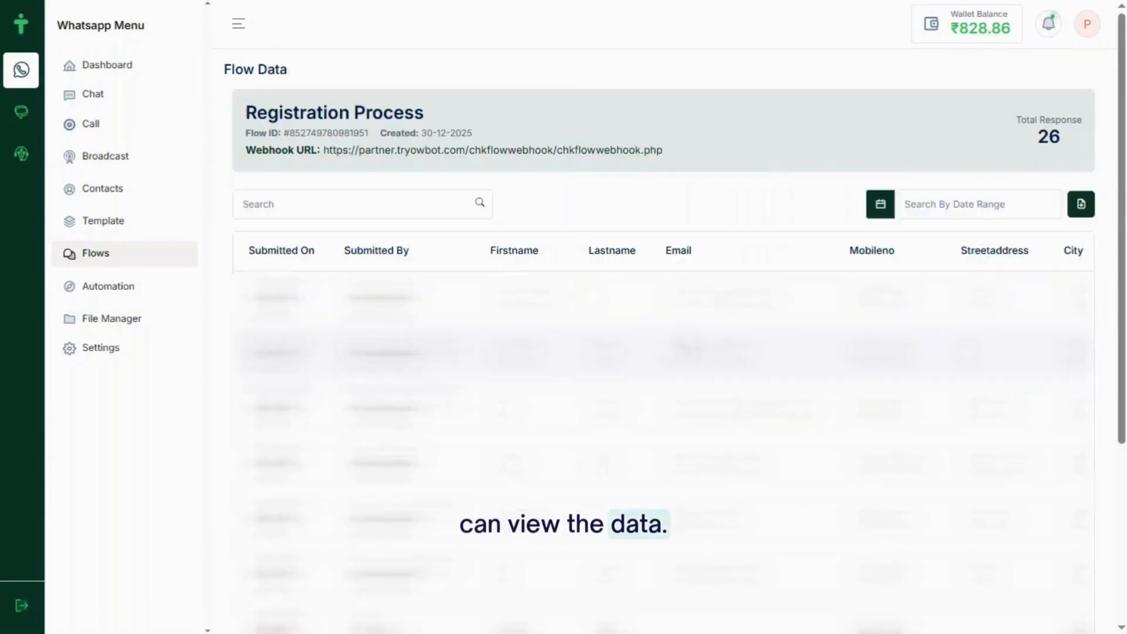
{"action": "scroll", "coordinate": [684, 345], "scroll_direction": "right", "scroll_amount": 1}
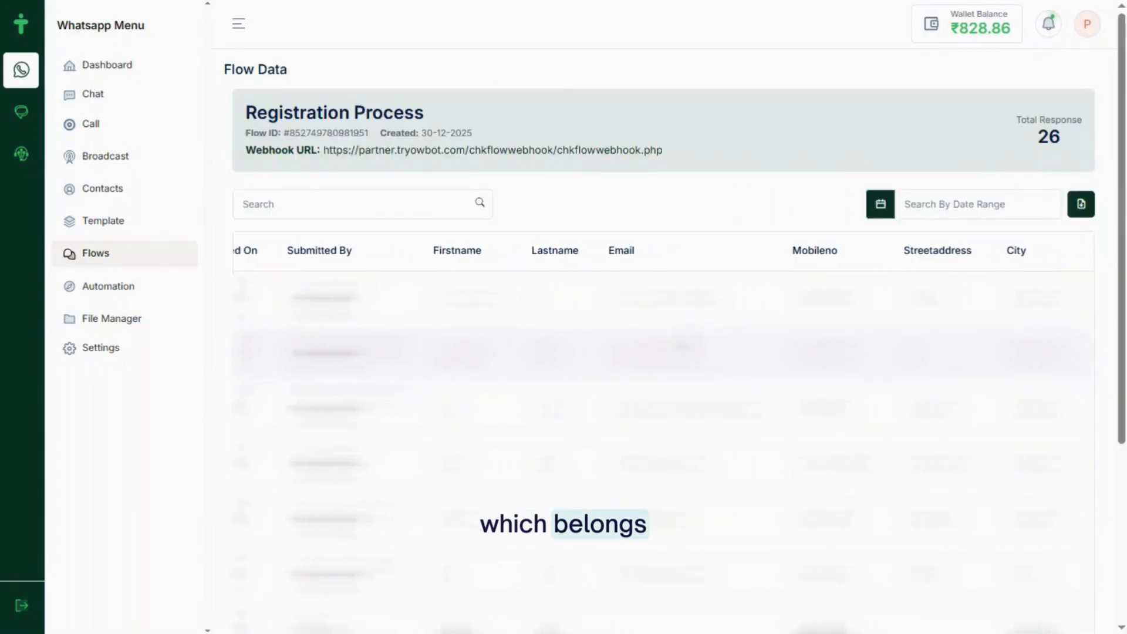
{"action": "scroll", "coordinate": [685, 345], "scroll_direction": "right", "scroll_amount": 1}
{"action": "scroll", "coordinate": [686, 344], "scroll_direction": "right", "scroll_amount": 1}
{"action": "scroll", "coordinate": [686, 344], "scroll_direction": "right", "scroll_amount": 1}
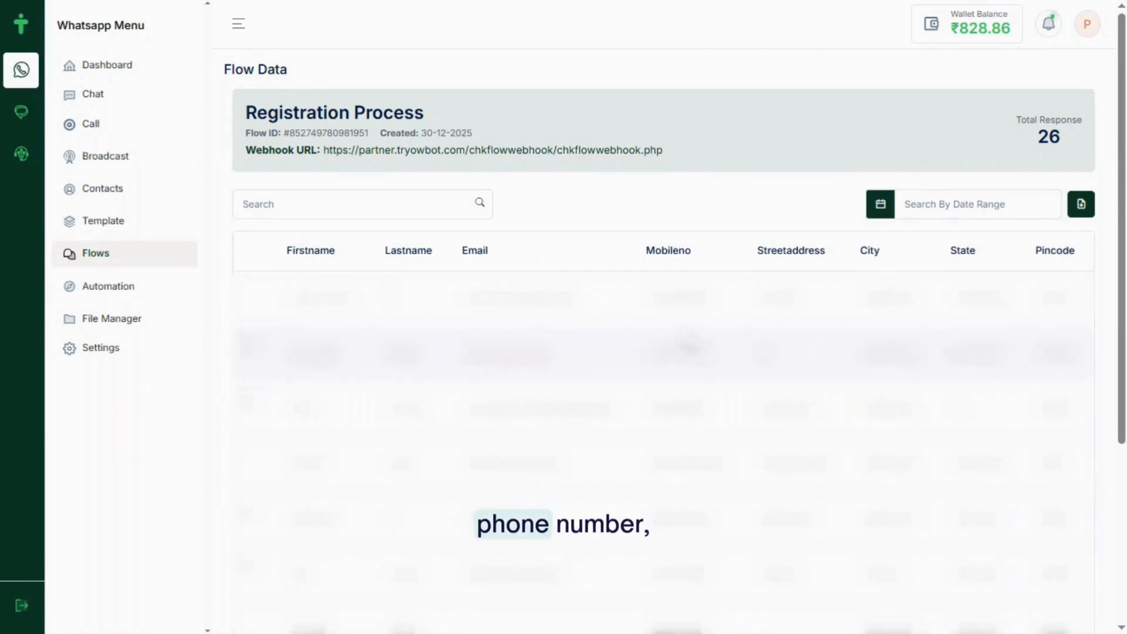
{"action": "scroll", "coordinate": [687, 345], "scroll_direction": "right", "scroll_amount": 2}
{"action": "scroll", "coordinate": [691, 346], "scroll_direction": "right", "scroll_amount": 3}
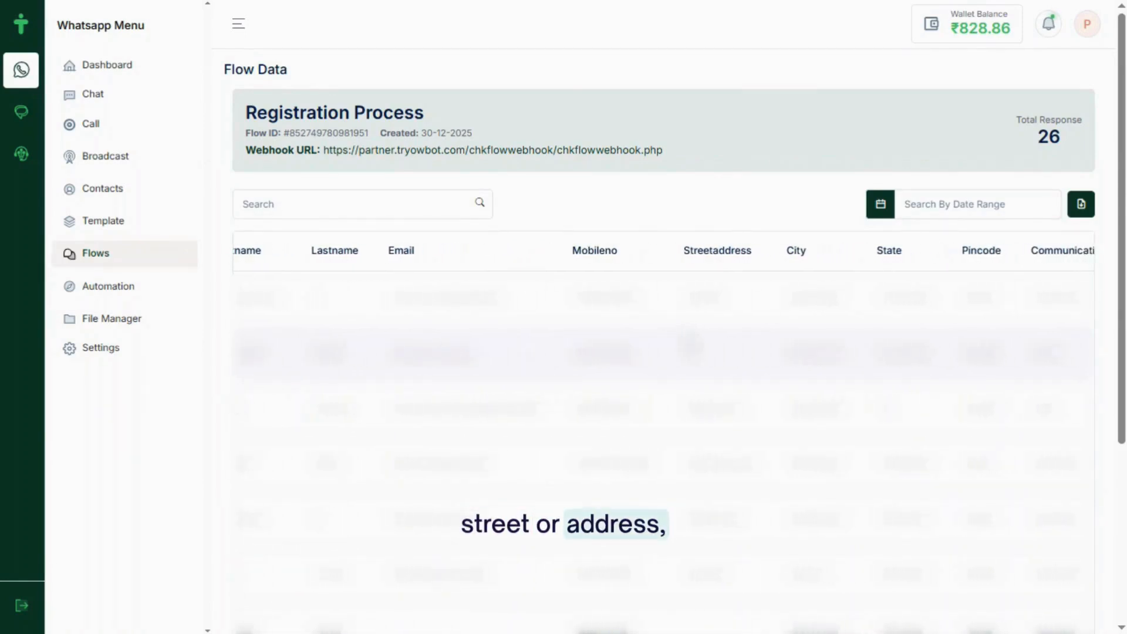
{"action": "scroll", "coordinate": [689, 342], "scroll_direction": "right", "scroll_amount": 4}
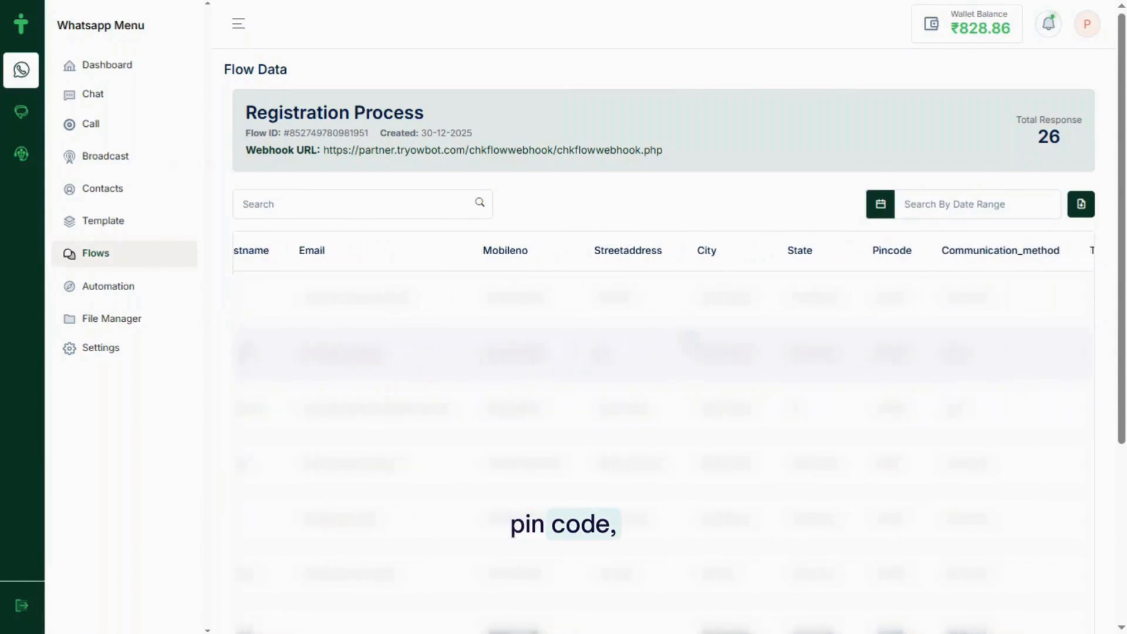
{"action": "scroll", "coordinate": [690, 344], "scroll_direction": "right", "scroll_amount": 4}
{"action": "scroll", "coordinate": [690, 346], "scroll_direction": "right", "scroll_amount": 3}
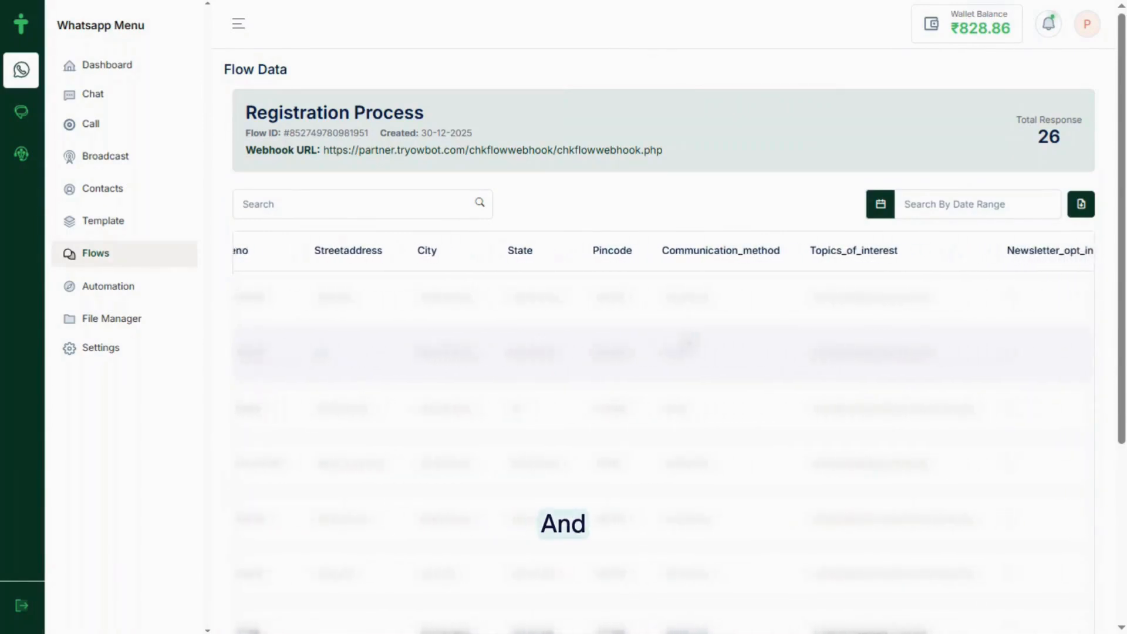
{"action": "scroll", "coordinate": [691, 343], "scroll_direction": "left", "scroll_amount": 4}
{"action": "scroll", "coordinate": [691, 343], "scroll_direction": "left", "scroll_amount": 14}
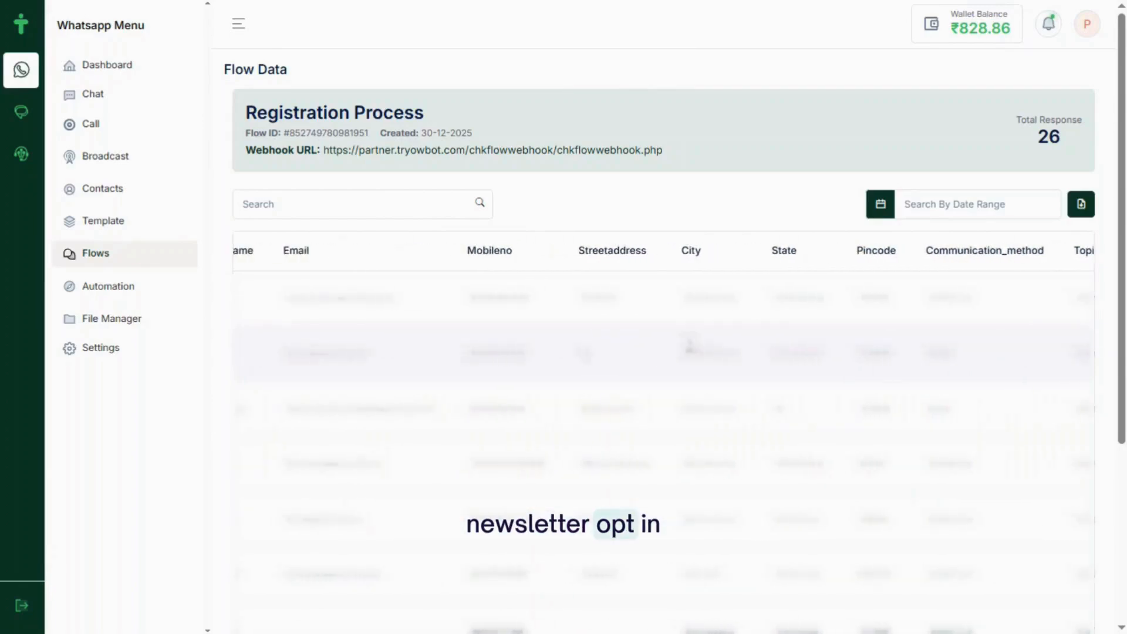
{"action": "scroll", "coordinate": [690, 341], "scroll_direction": "left", "scroll_amount": 4}
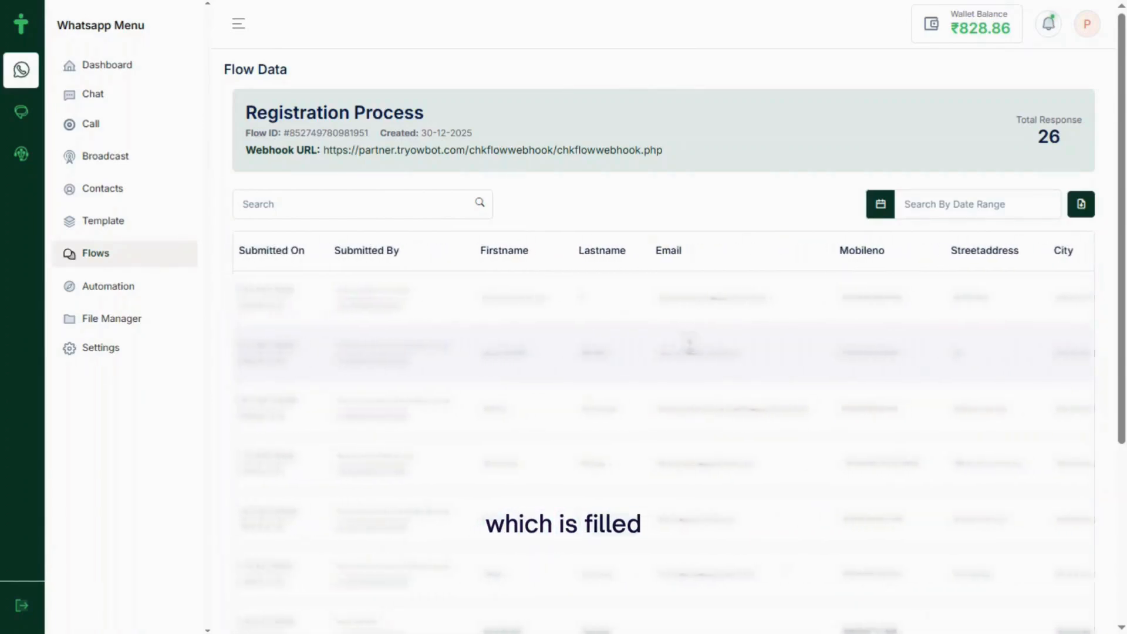
{"action": "scroll", "coordinate": [690, 342], "scroll_direction": "down", "scroll_amount": 1}
{"action": "scroll", "coordinate": [690, 342], "scroll_direction": "down", "scroll_amount": 4}
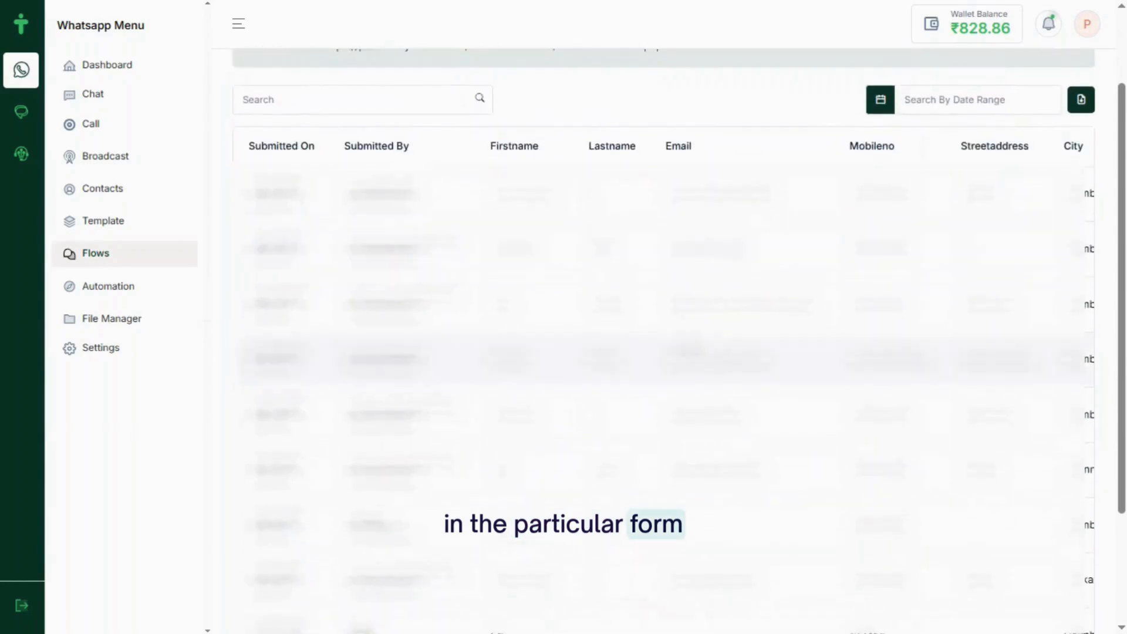
{"action": "scroll", "coordinate": [691, 349], "scroll_direction": "down", "scroll_amount": 1}
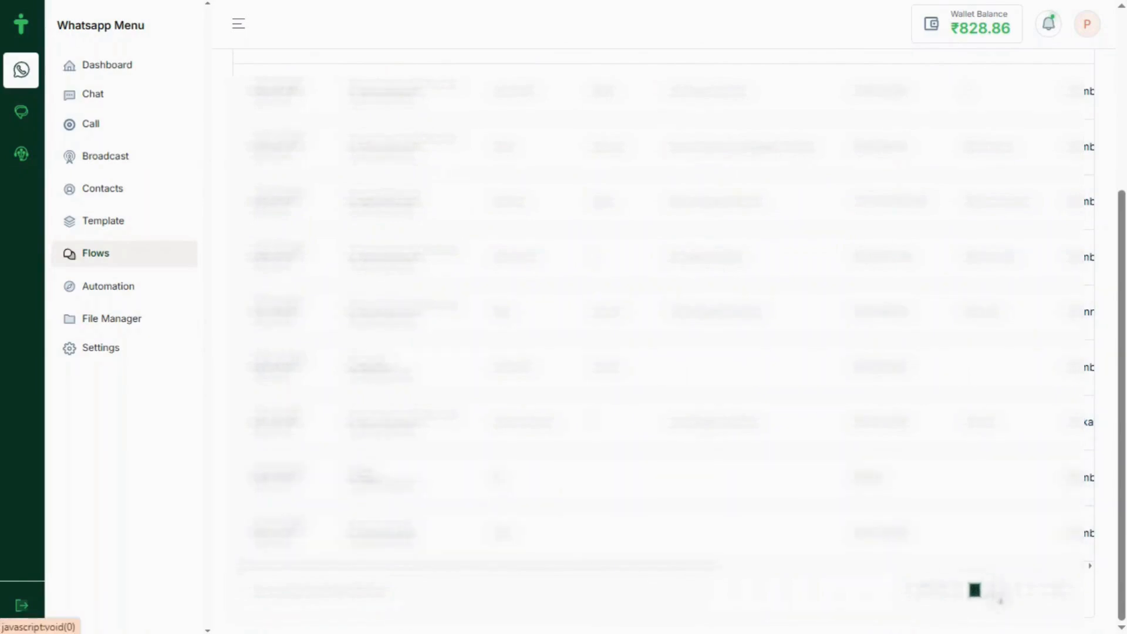
{"action": "left_click", "coordinate": [999, 590]}
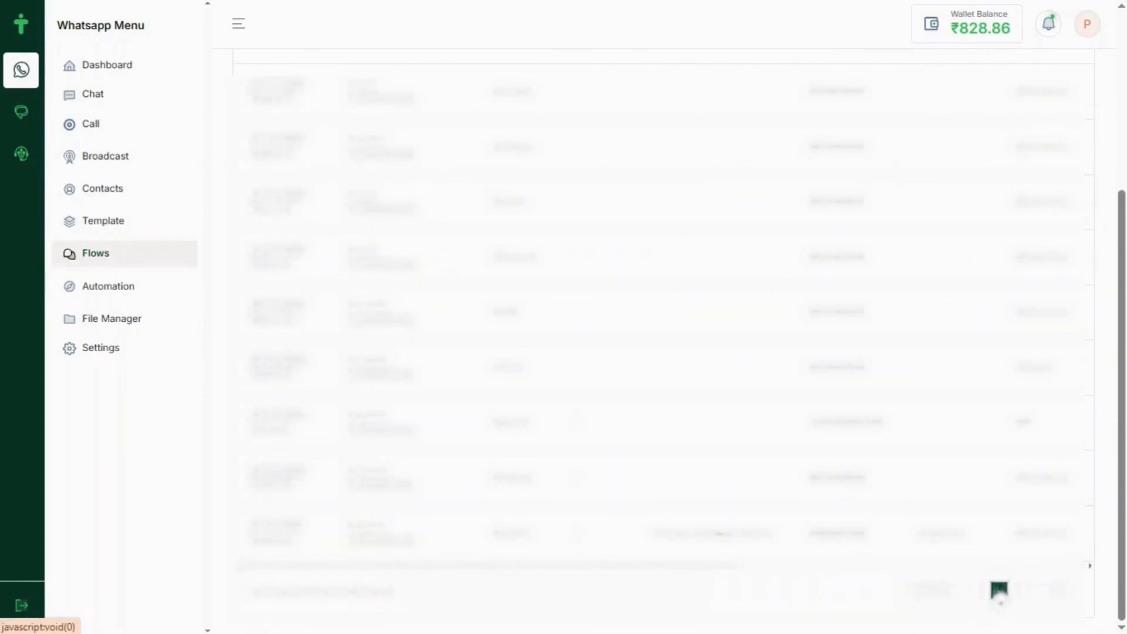
{"action": "scroll", "coordinate": [695, 399], "scroll_direction": "up", "scroll_amount": 5}
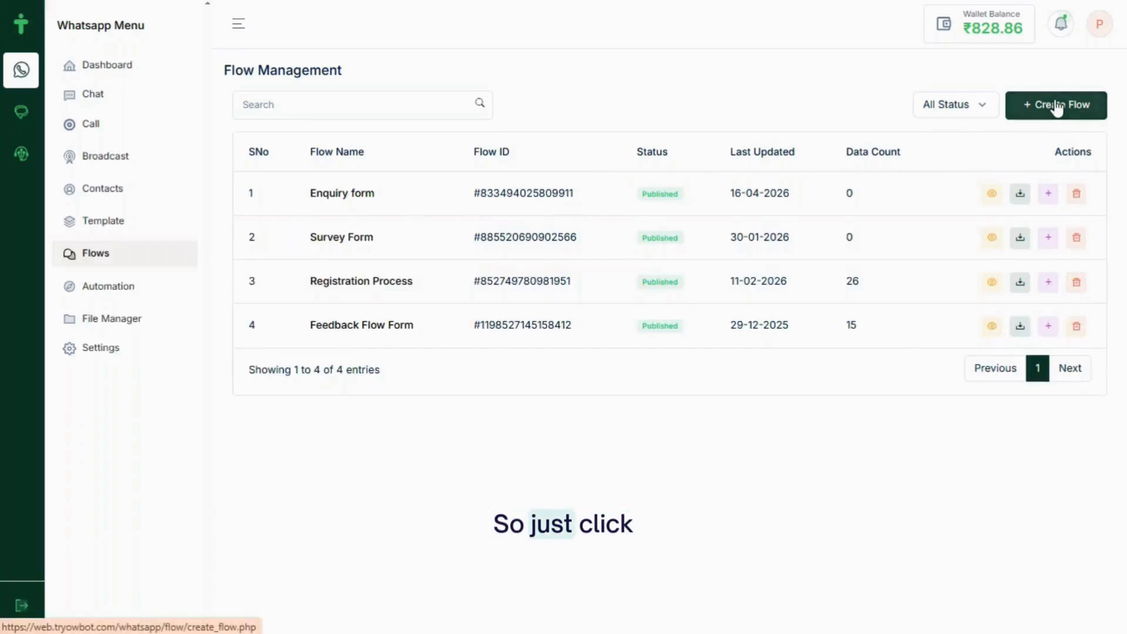
Start a new flow named 'Customer Feedback' in the Others category
{"action": "left_click", "coordinate": [1058, 104]}
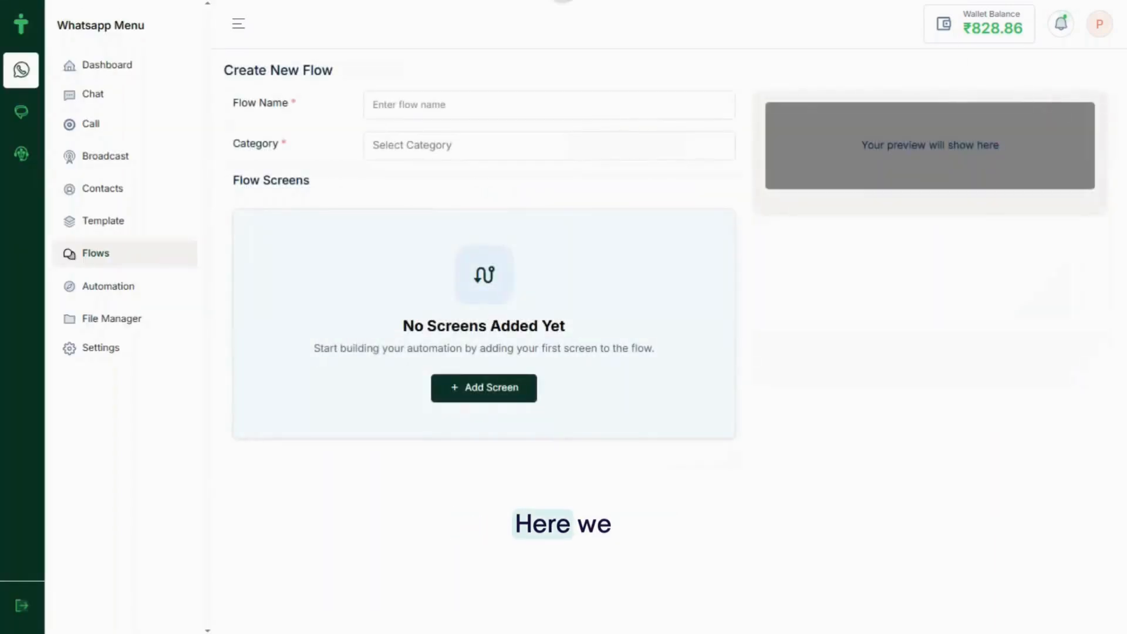
{"action": "left_click", "coordinate": [502, 102]}
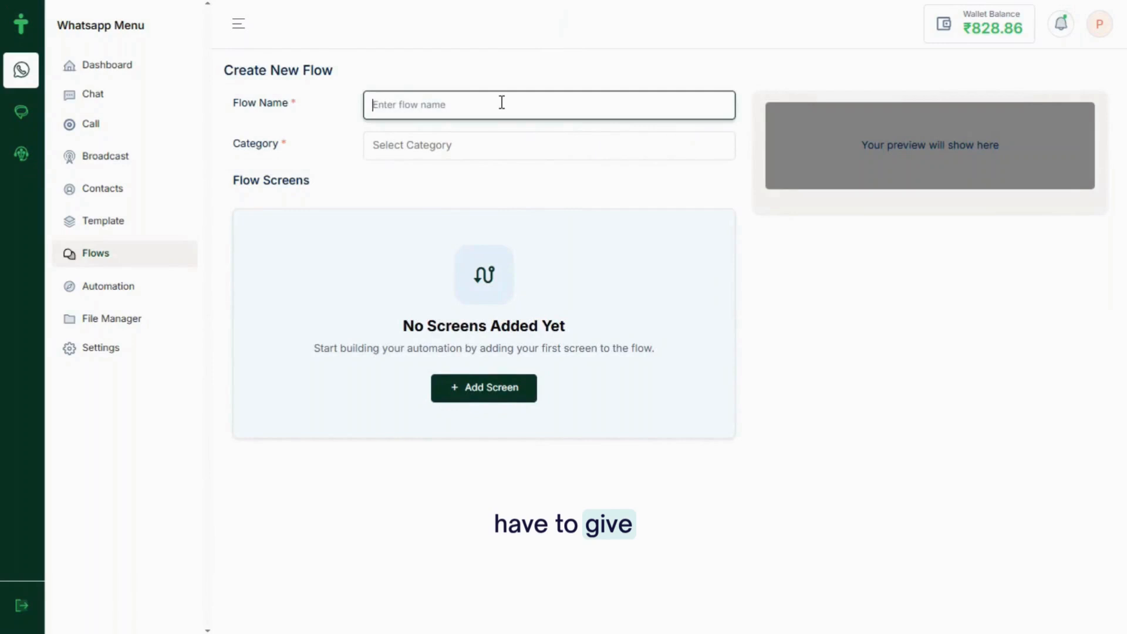
{"action": "type", "text": "Customer Feedback"}
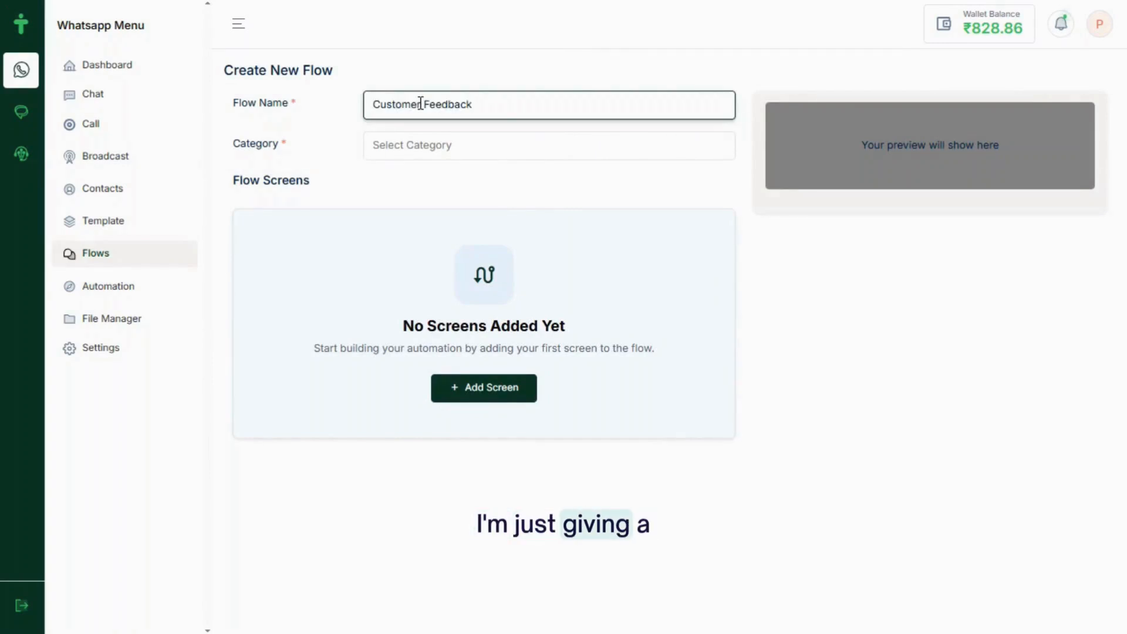
{"action": "left_click", "coordinate": [425, 146]}
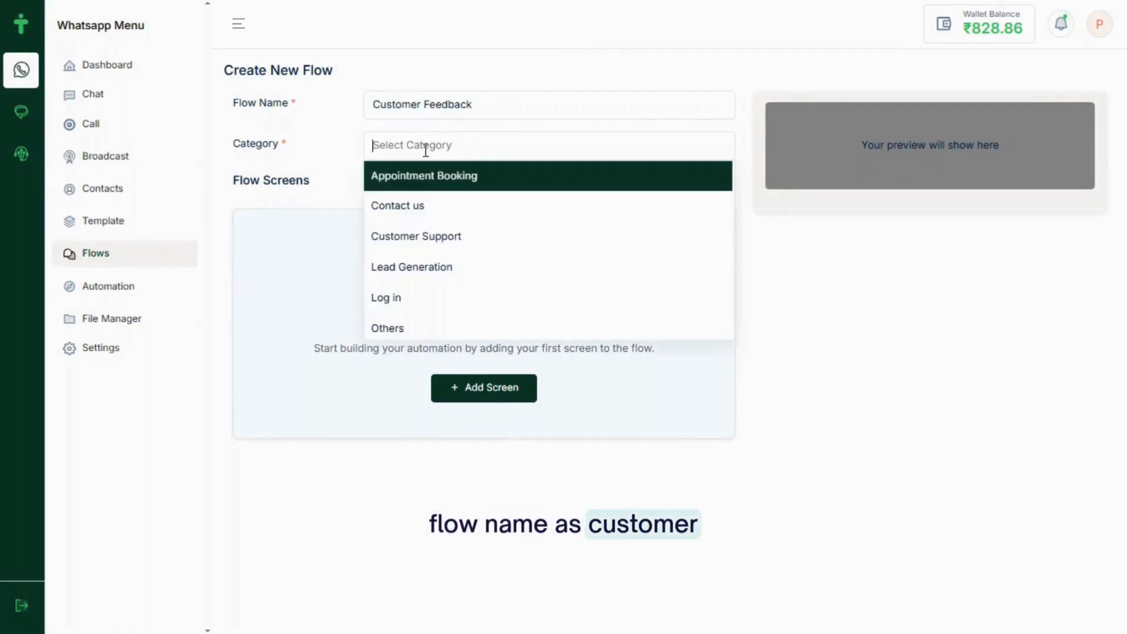
{"action": "left_click", "coordinate": [408, 327]}
{"action": "left_click", "coordinate": [339, 351]}
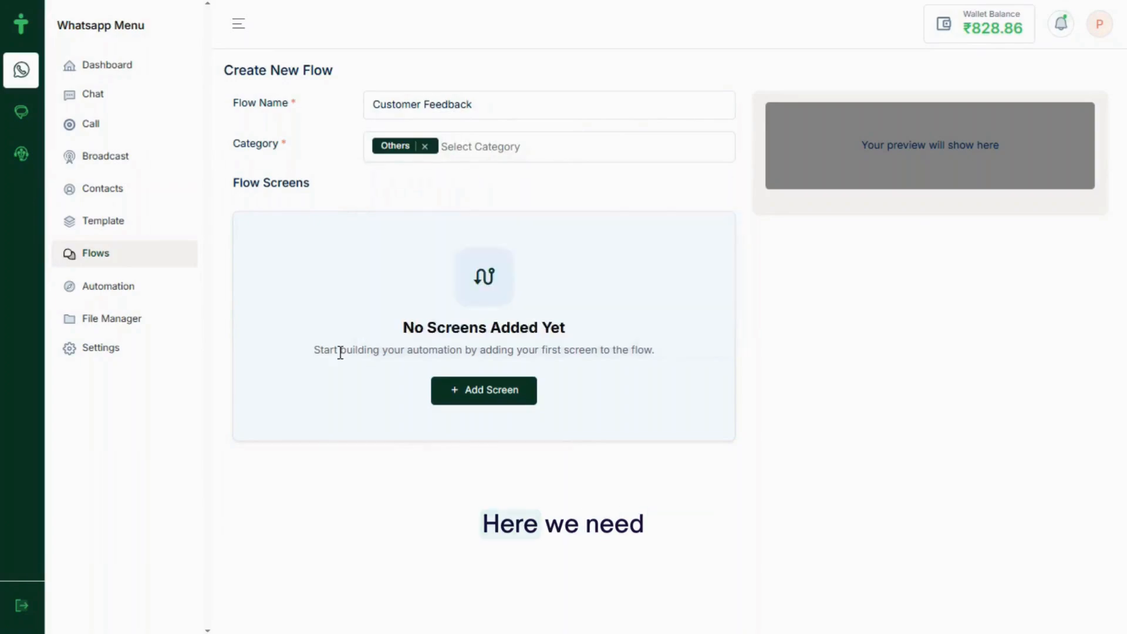
Add the flow's first screen, named 'Customer_Feedback'
{"action": "left_click", "coordinate": [470, 391]}
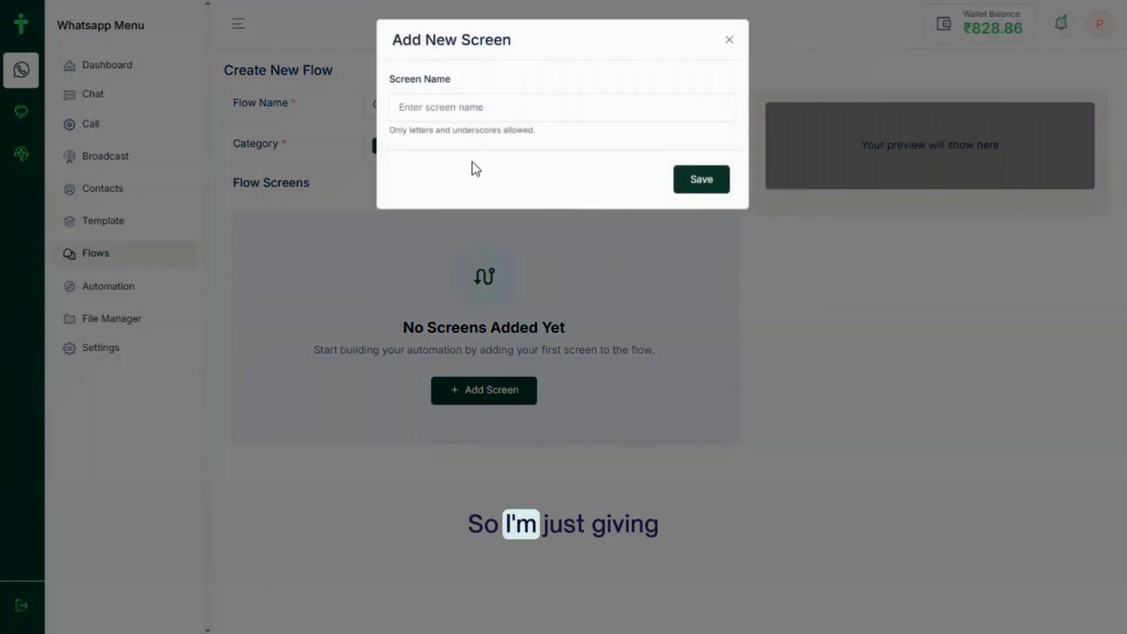
{"action": "left_click", "coordinate": [453, 110]}
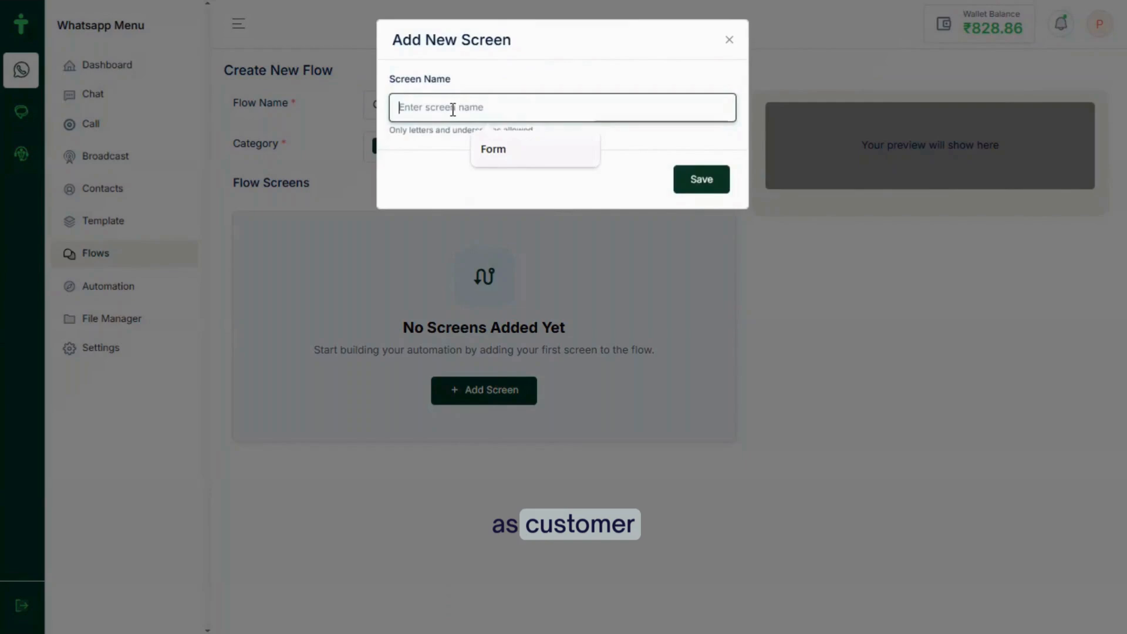
{"action": "type", "text": "Customer_Feedback"}
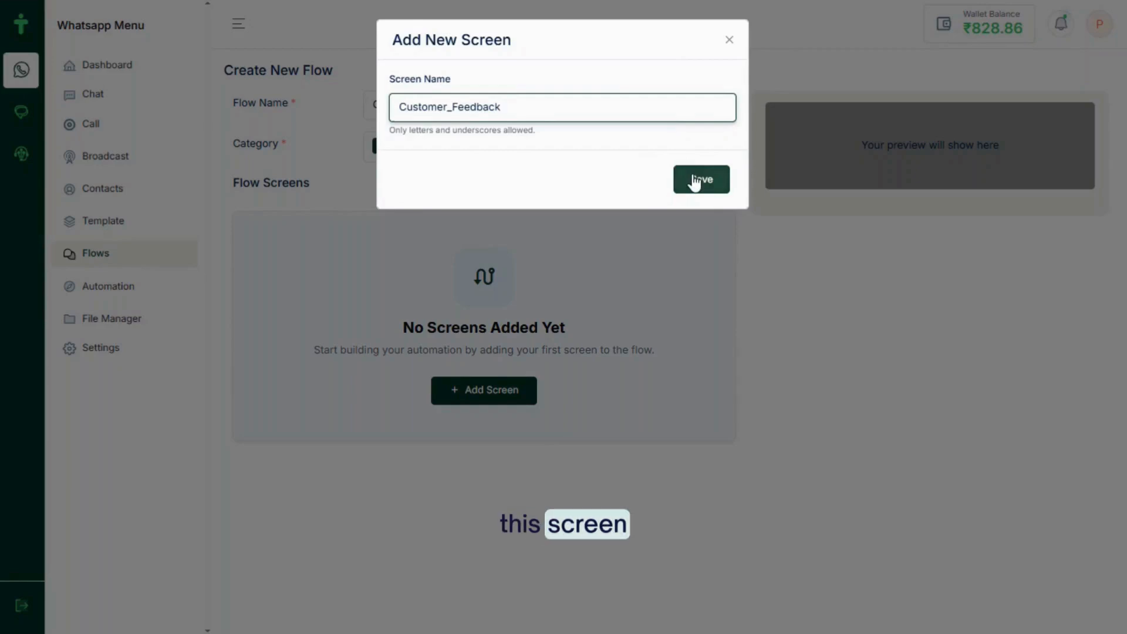
{"action": "left_click", "coordinate": [695, 181]}
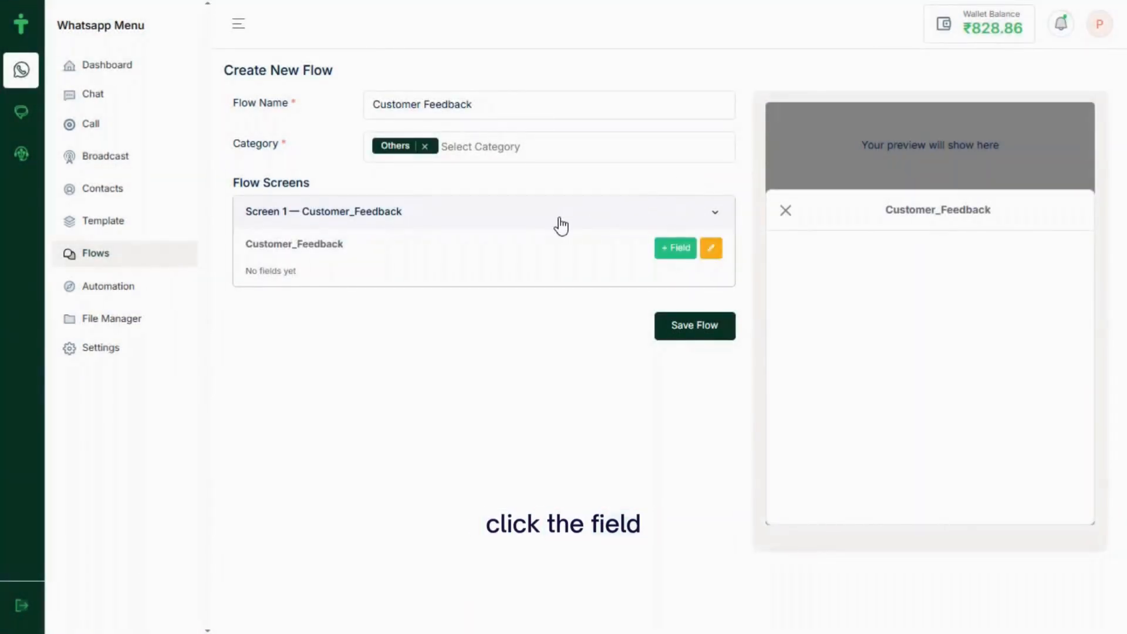
Add a Text Heading component reading 'Customer Details' to the Customer_Feedback screen
{"action": "left_click", "coordinate": [687, 250]}
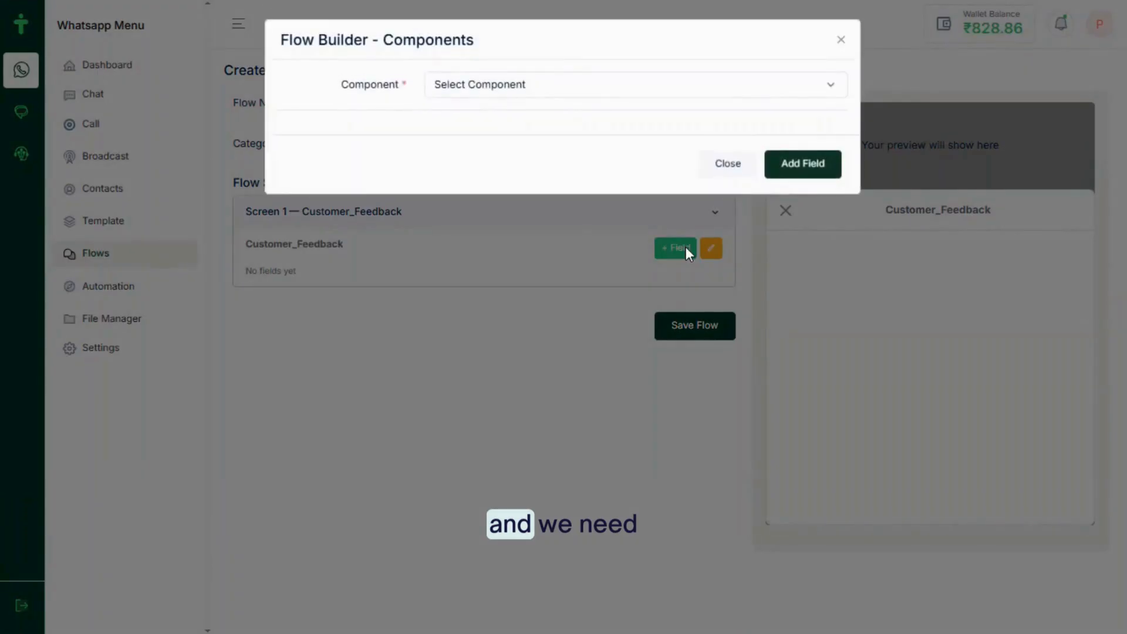
{"action": "left_click", "coordinate": [530, 88]}
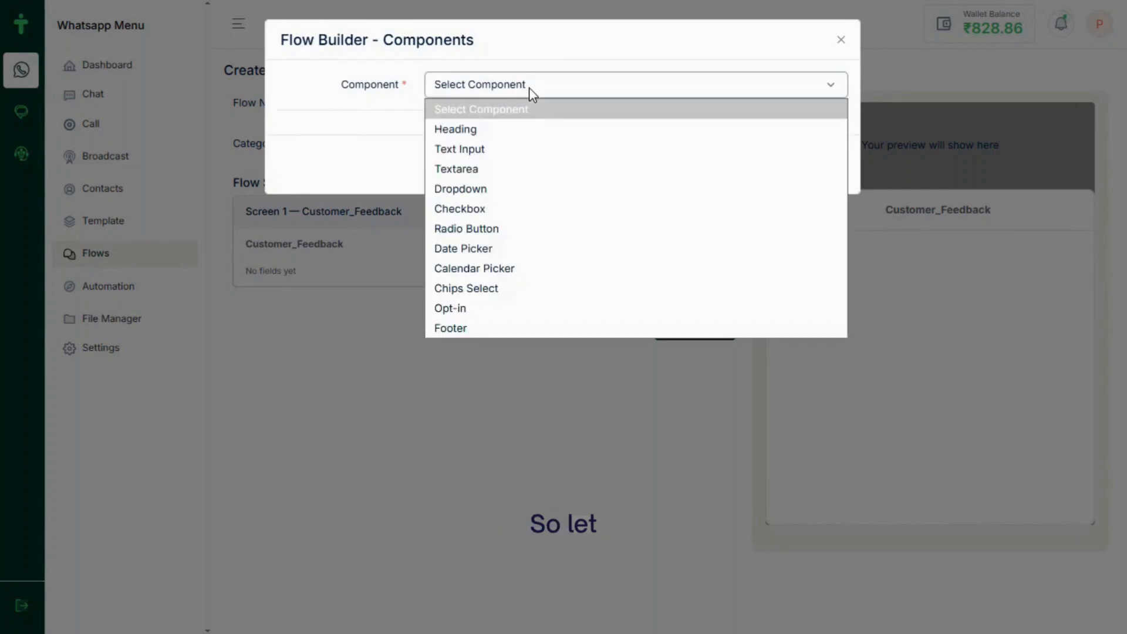
{"action": "left_click", "coordinate": [463, 129]}
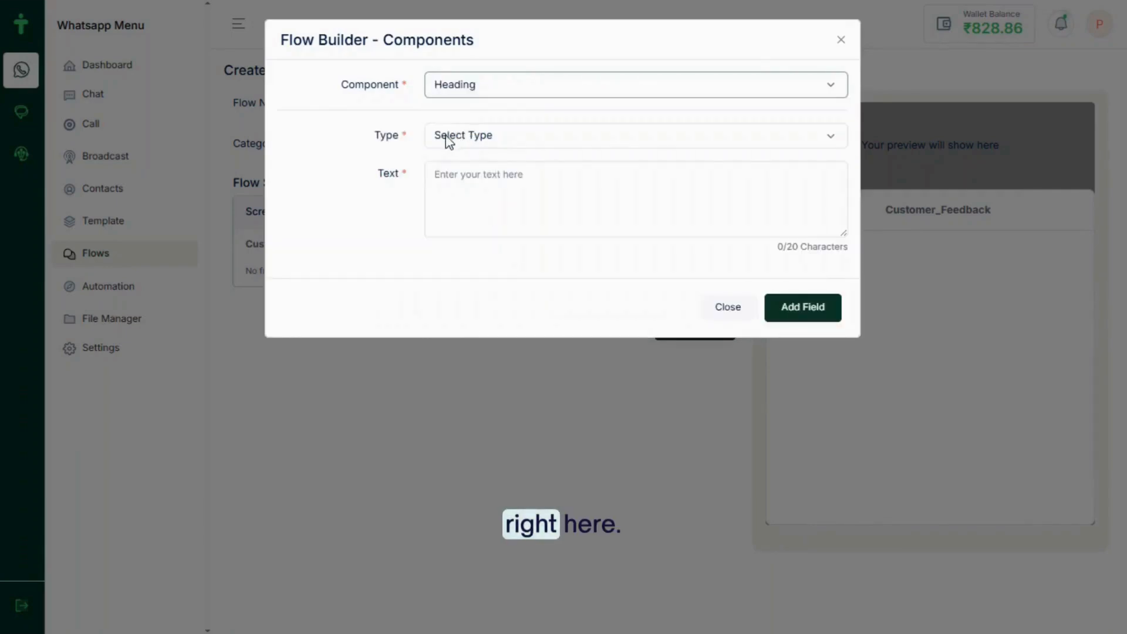
{"action": "left_click", "coordinate": [447, 137]}
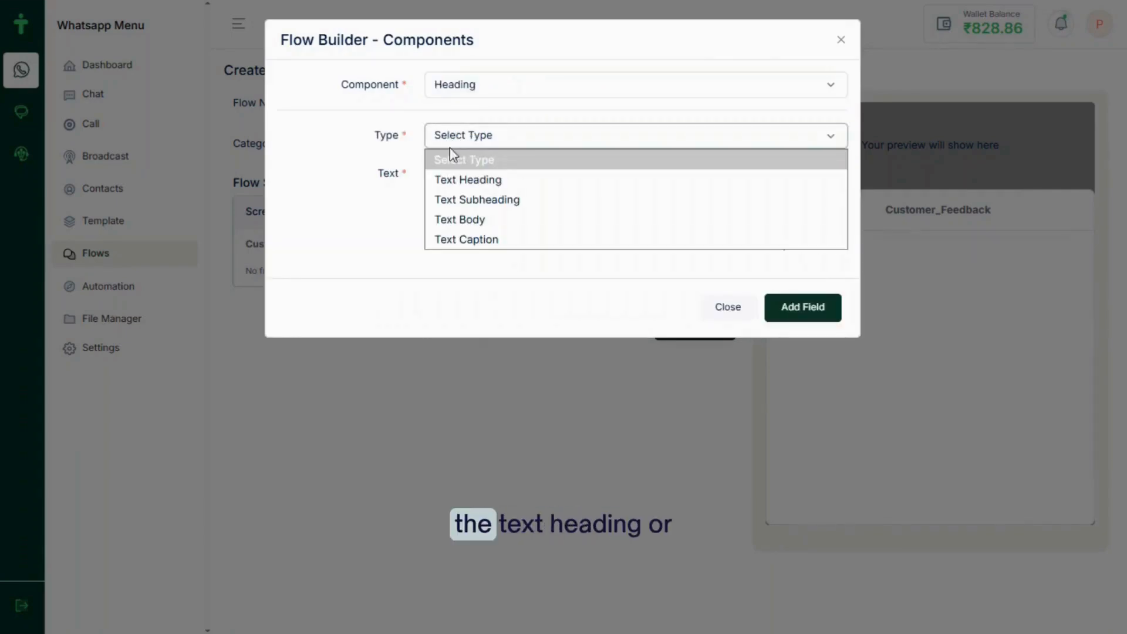
{"action": "left_click", "coordinate": [478, 185]}
{"action": "left_click", "coordinate": [460, 181]}
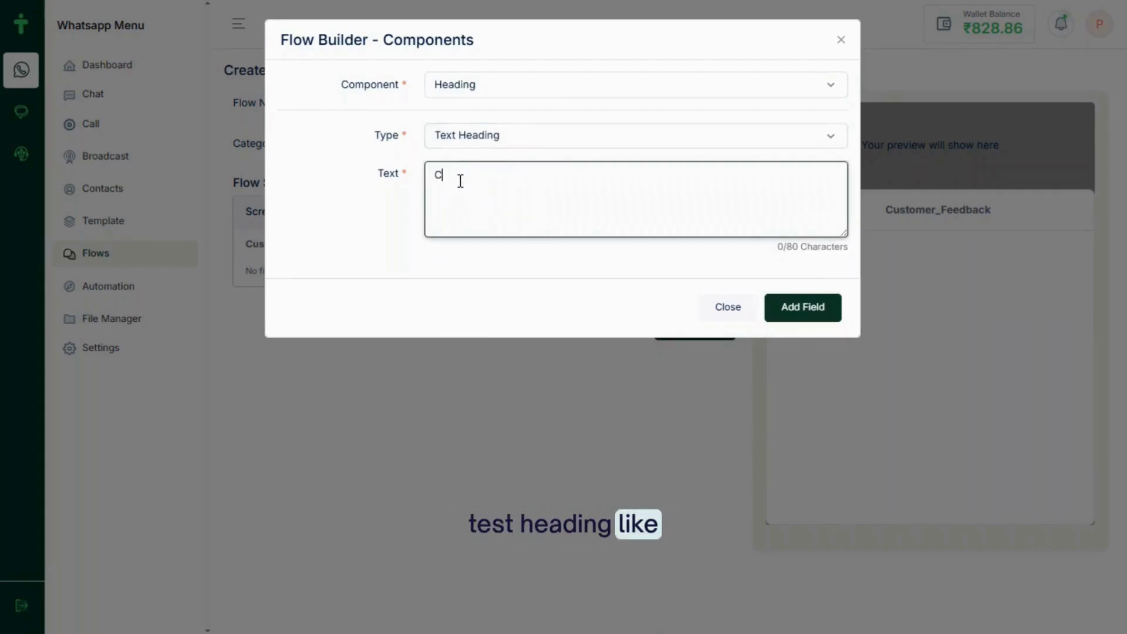
{"action": "type", "text": "Customer Detail"}
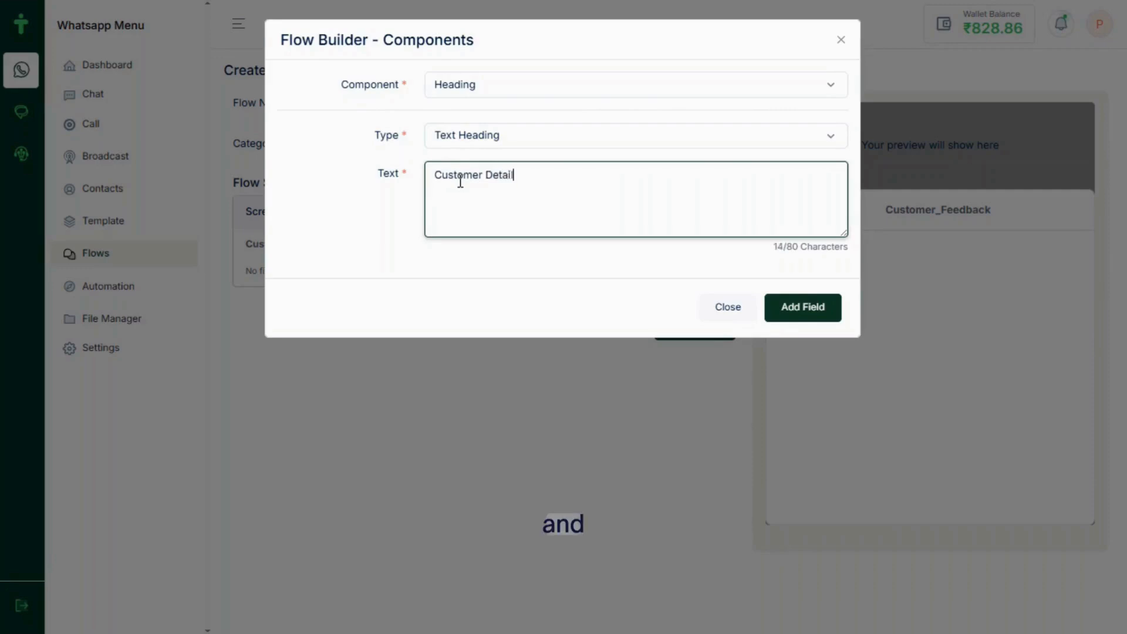
{"action": "left_click", "coordinate": [826, 312]}
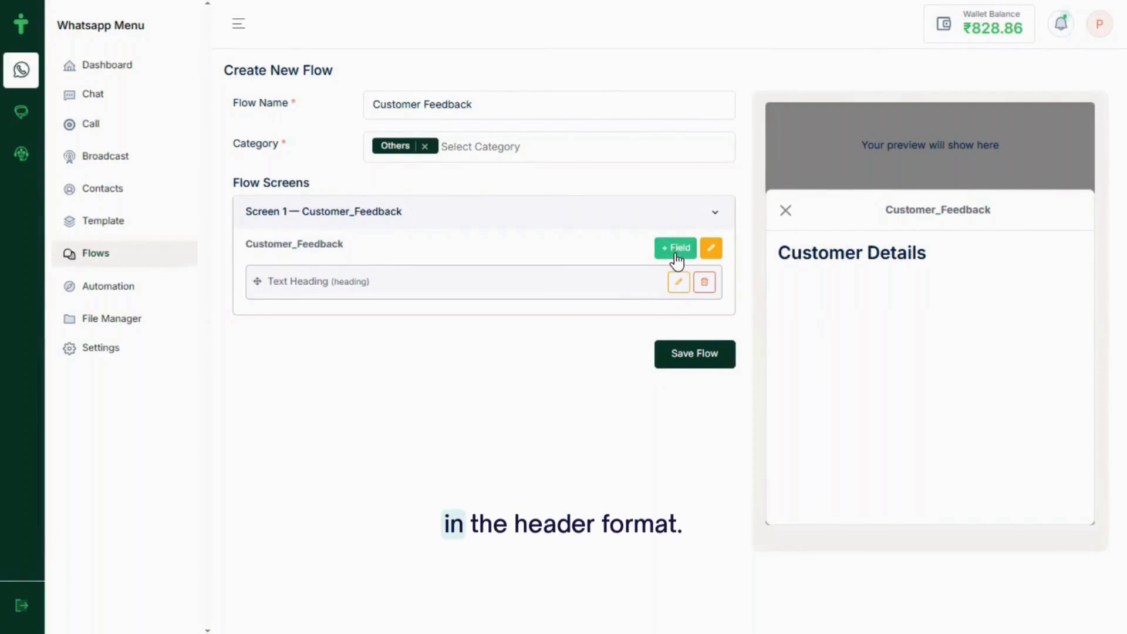
{"action": "left_click", "coordinate": [675, 249]}
Add a required Text-type input 'Enter Your Name' with minimum 3 and maximum 26 characters
{"action": "left_click", "coordinate": [554, 89]}
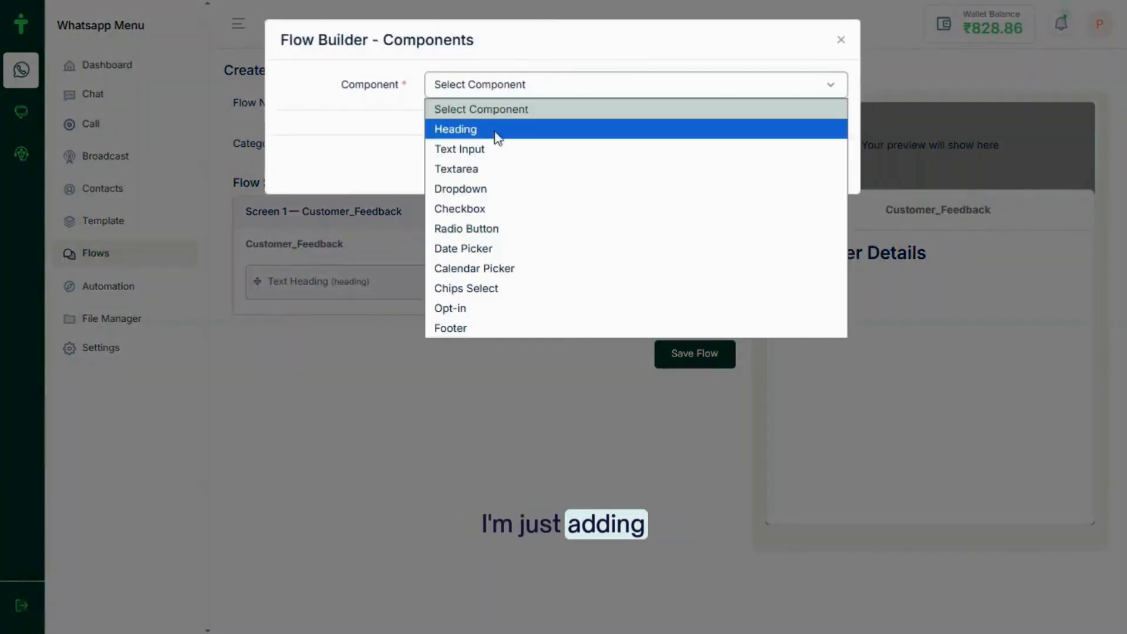
{"action": "left_click", "coordinate": [477, 148]}
{"action": "left_click", "coordinate": [451, 137]}
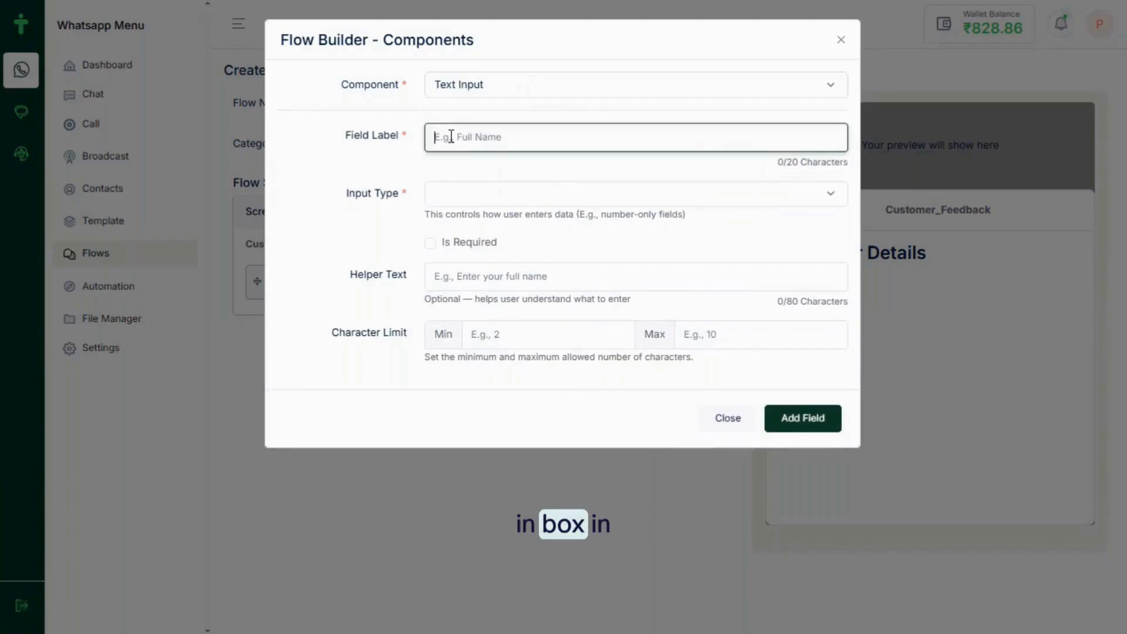
{"action": "type", "text": "Ent"}
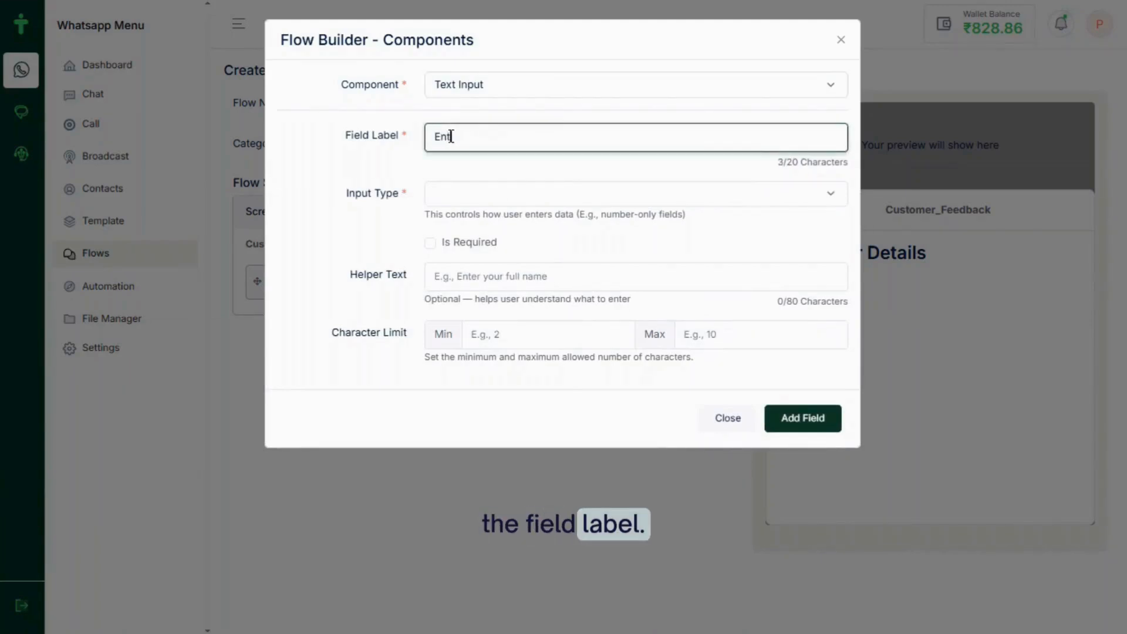
{"action": "type", "text": "er Your na"}
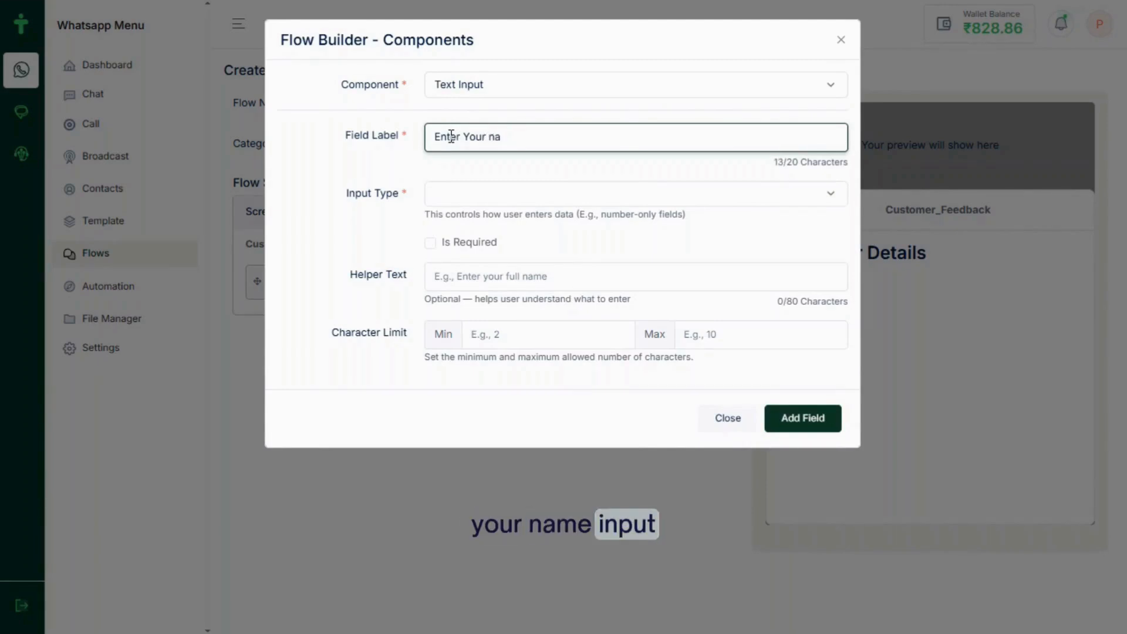
{"action": "key", "text": "BackSpace"}
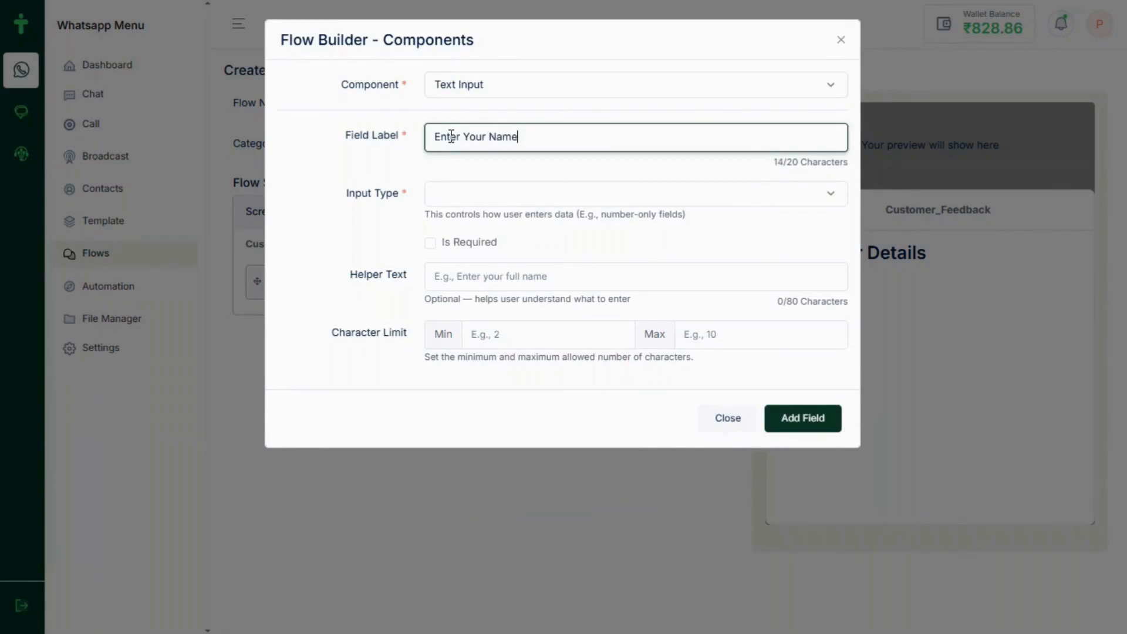
{"action": "left_click", "coordinate": [433, 198]}
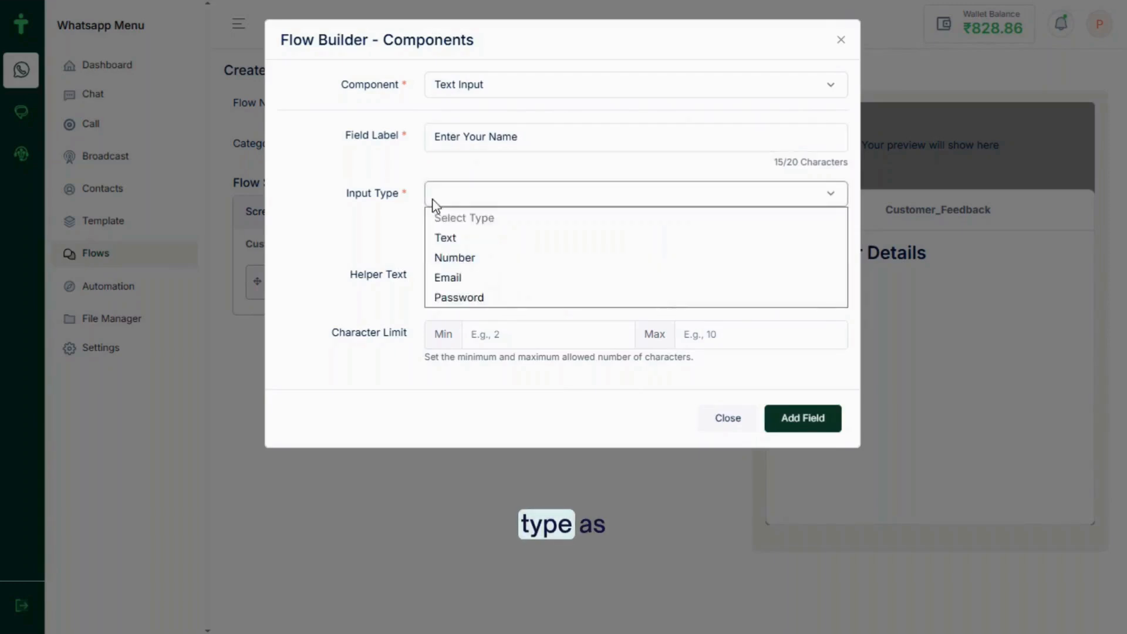
{"action": "left_click", "coordinate": [458, 242]}
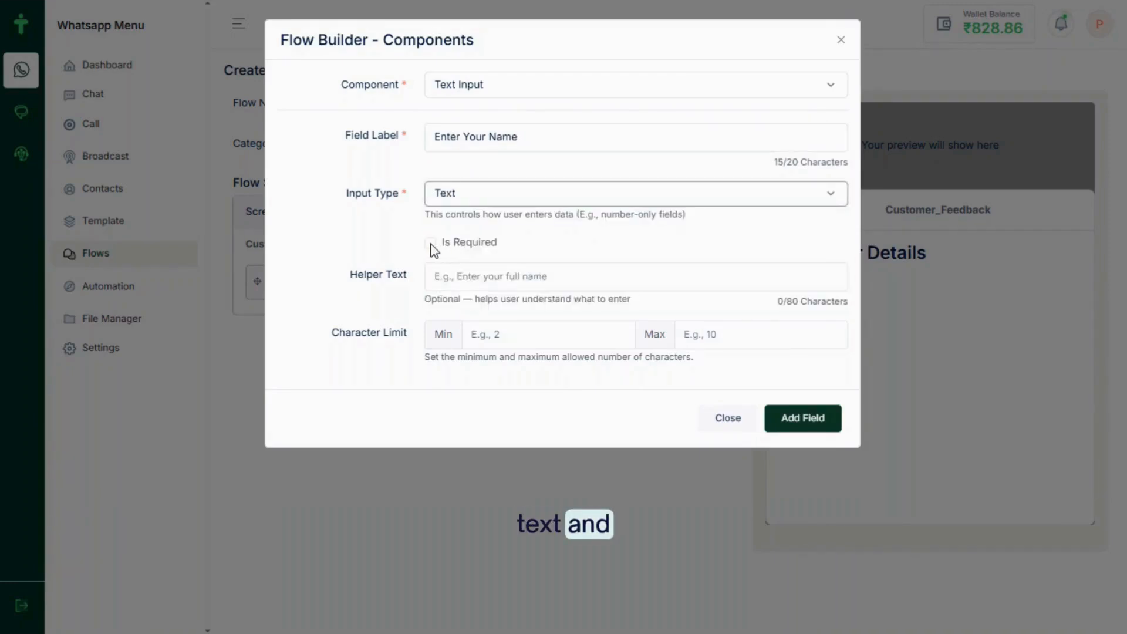
{"action": "left_click", "coordinate": [431, 244]}
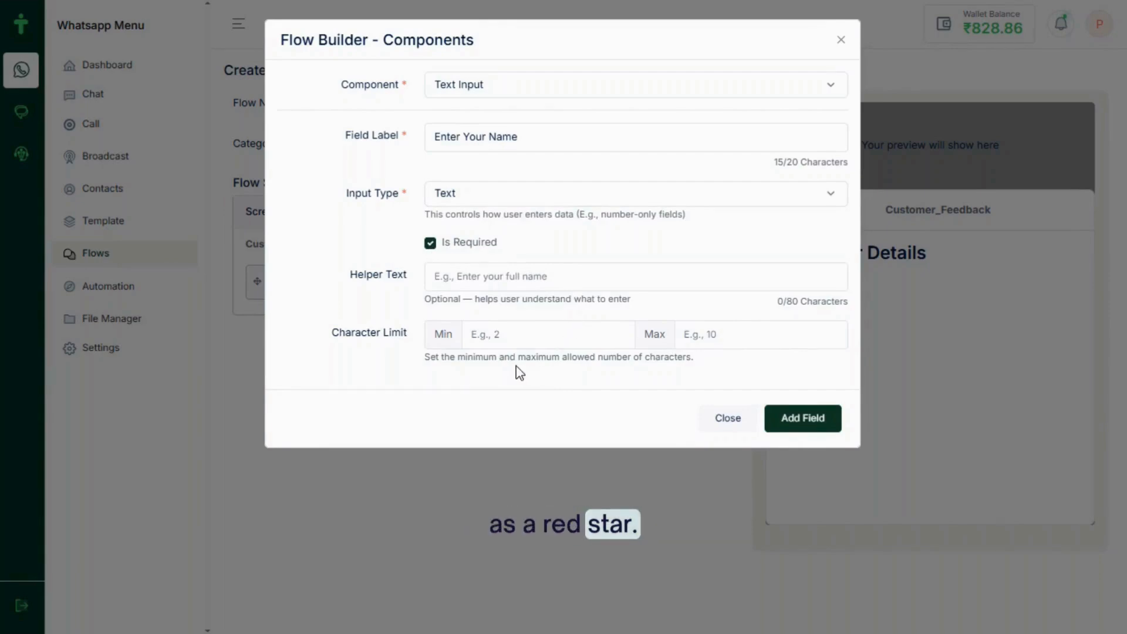
{"action": "left_click", "coordinate": [490, 334]}
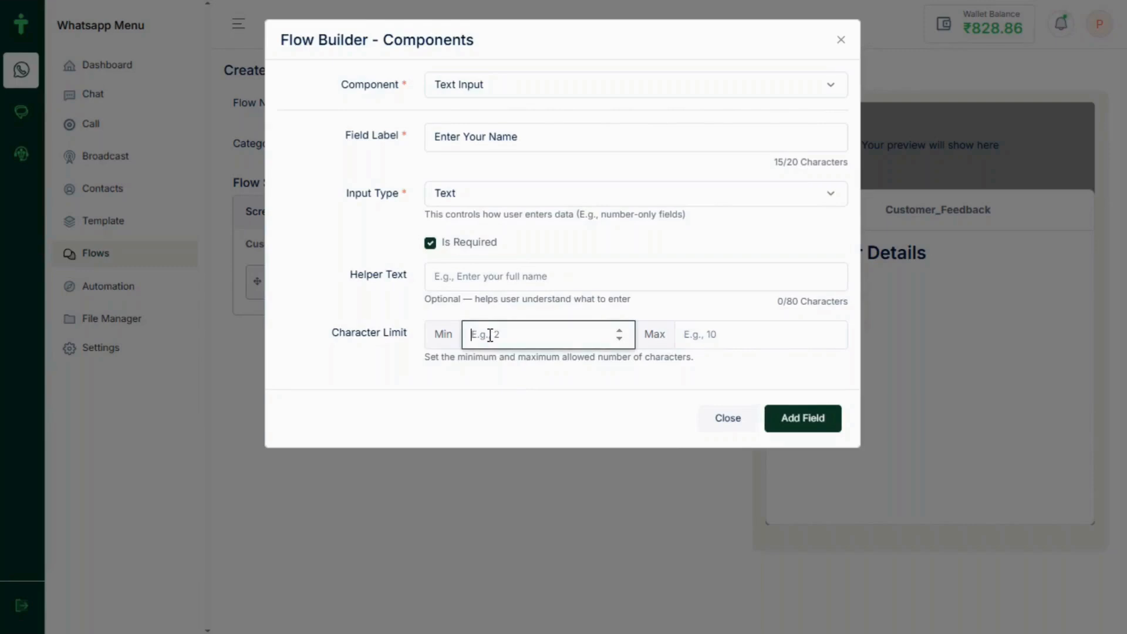
{"action": "type", "text": "3"}
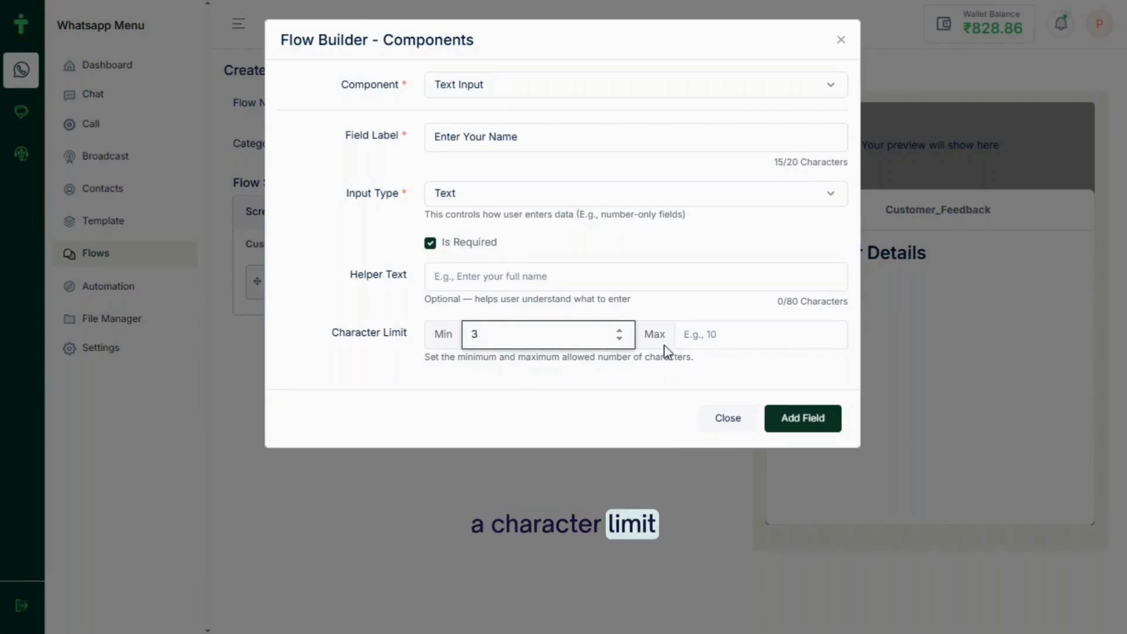
{"action": "left_click", "coordinate": [711, 337]}
{"action": "type", "text": "26"}
{"action": "left_click", "coordinate": [806, 420]}
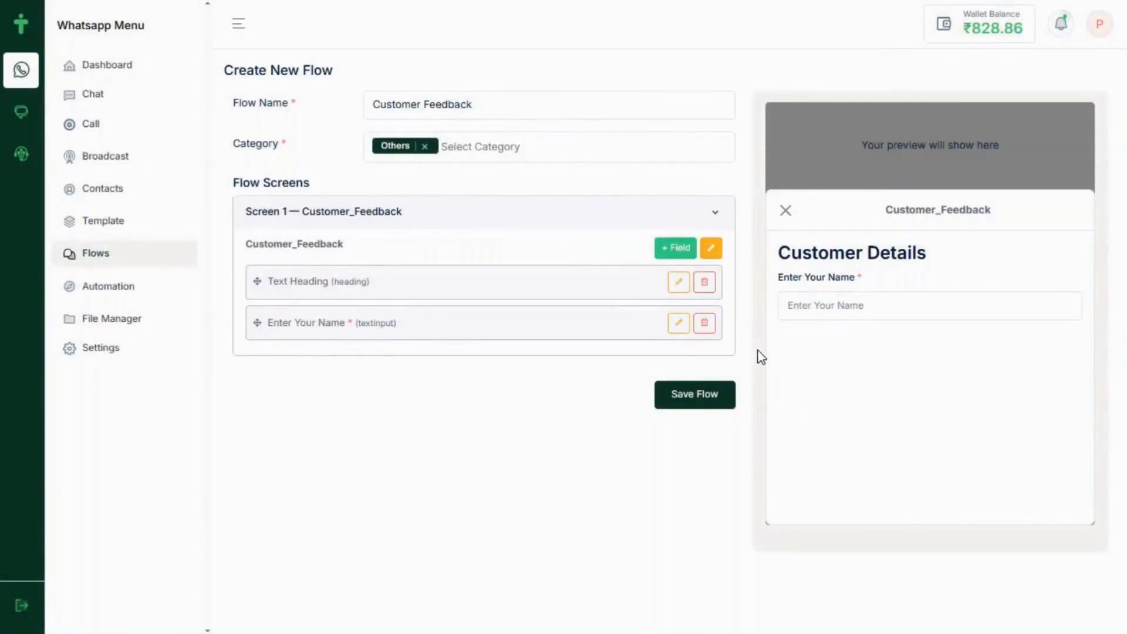
Check the planned field list in Notepad, then return to a new Customer_Feedback field form
{"action": "key", "text": "alt+Tab"}
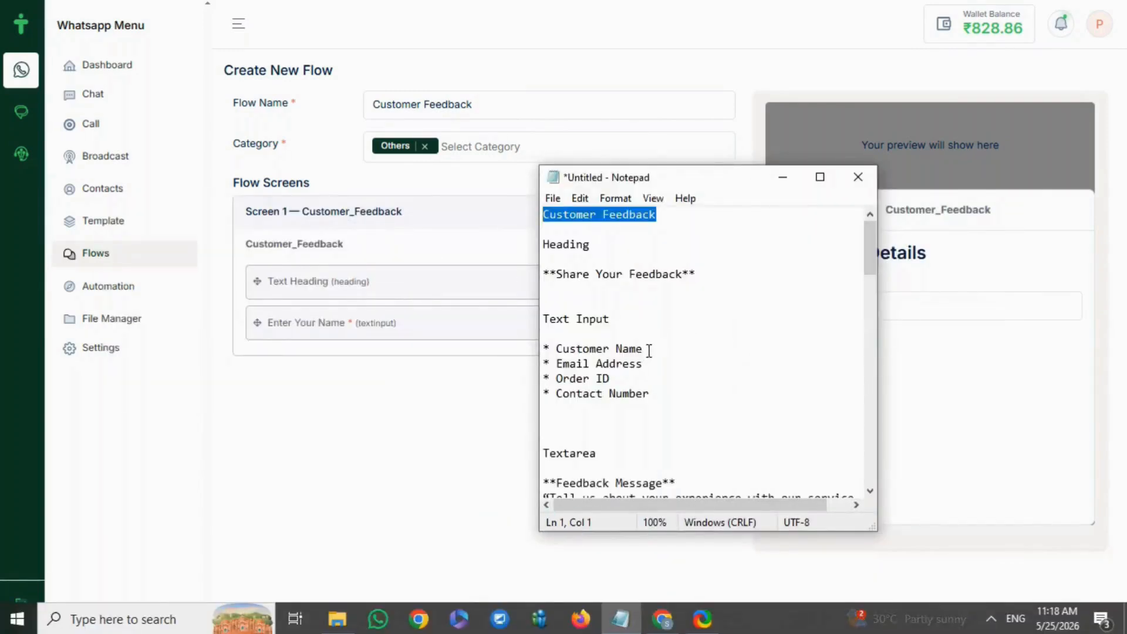
{"action": "left_click", "coordinate": [784, 182]}
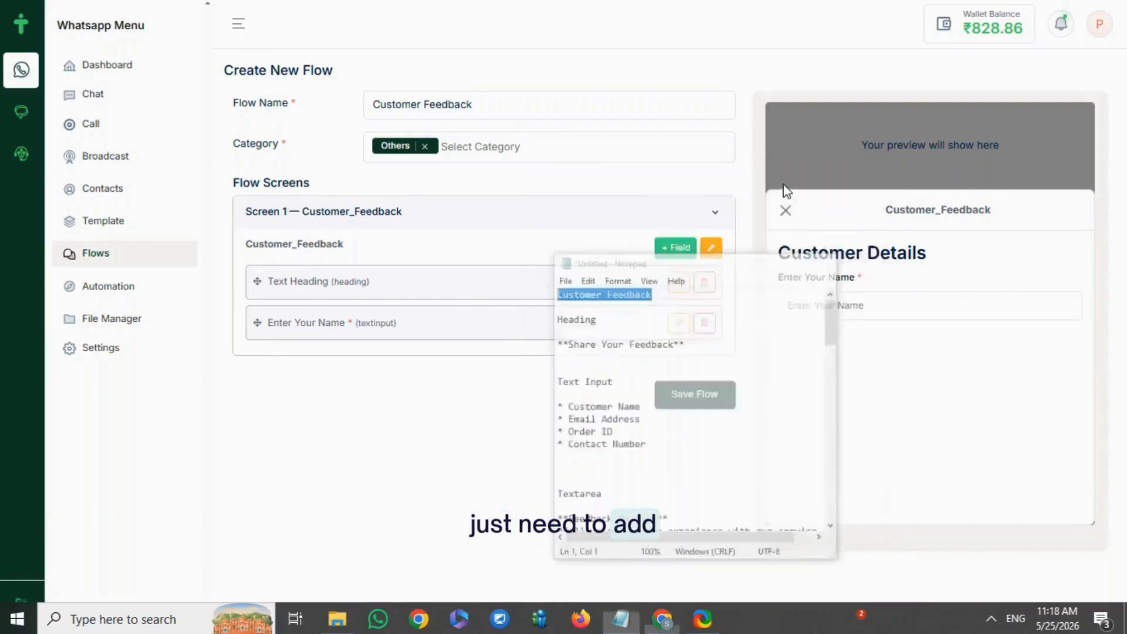
{"action": "left_click", "coordinate": [669, 252]}
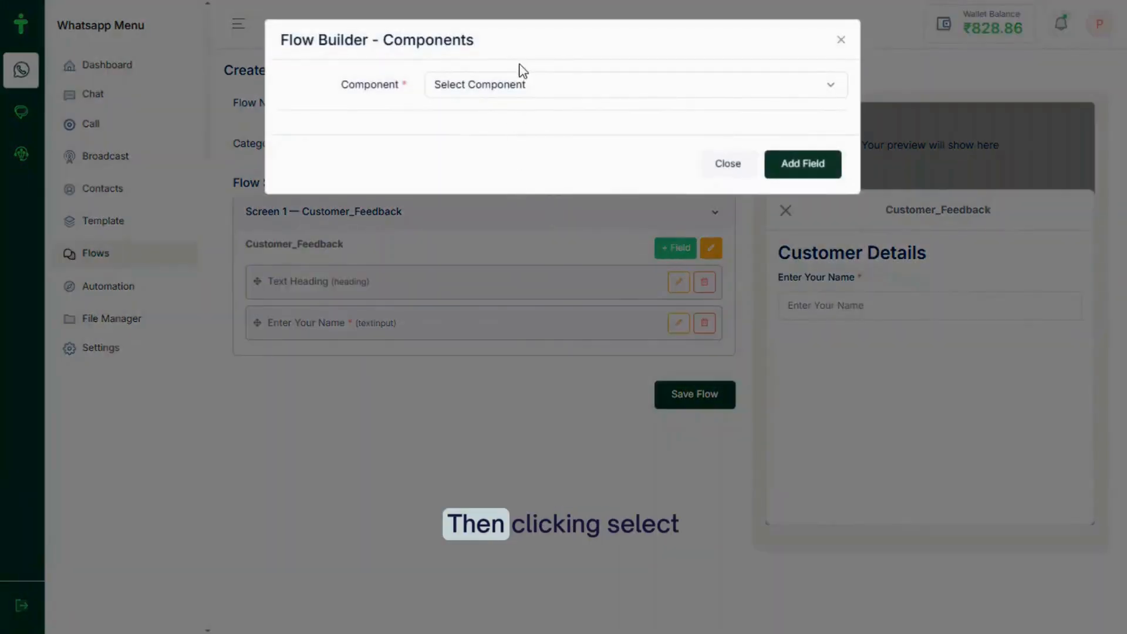
Add a required Number-type text input labelled 'Enter Your Number'
{"action": "left_click", "coordinate": [502, 86]}
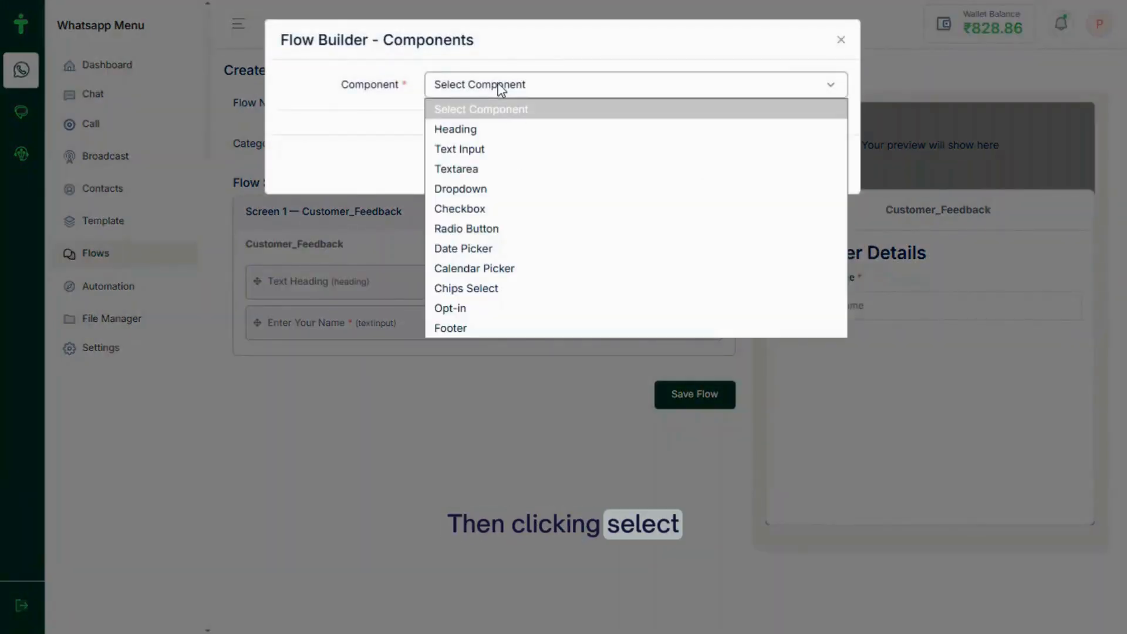
{"action": "left_click", "coordinate": [478, 149]}
{"action": "left_click", "coordinate": [456, 139]}
{"action": "type", "text": "Enter "}
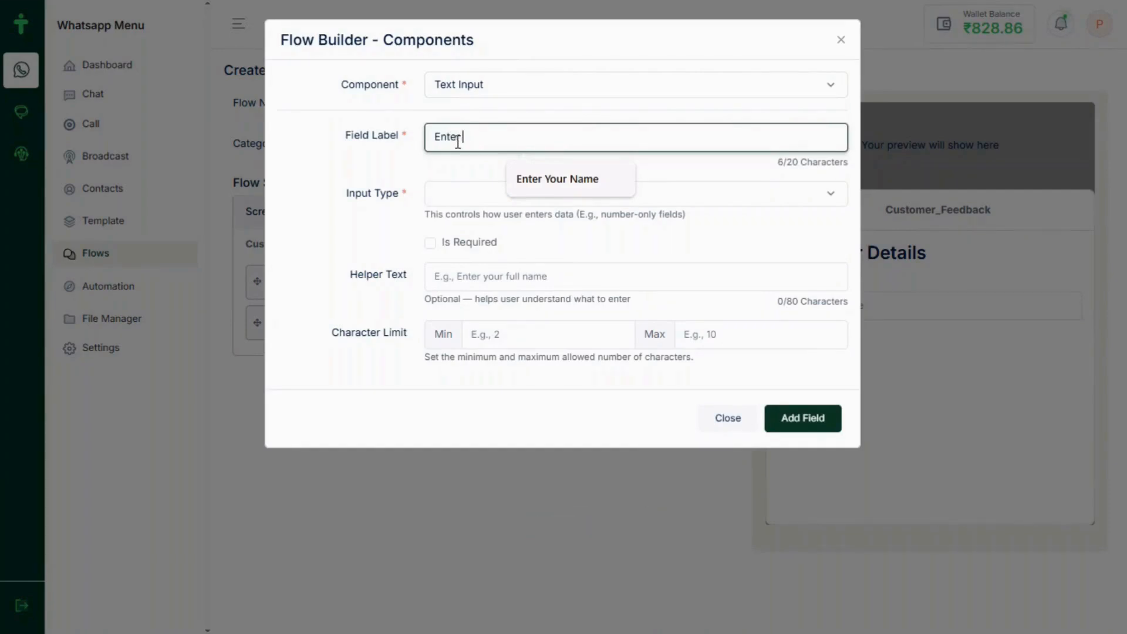
{"action": "type", "text": "Your Number"}
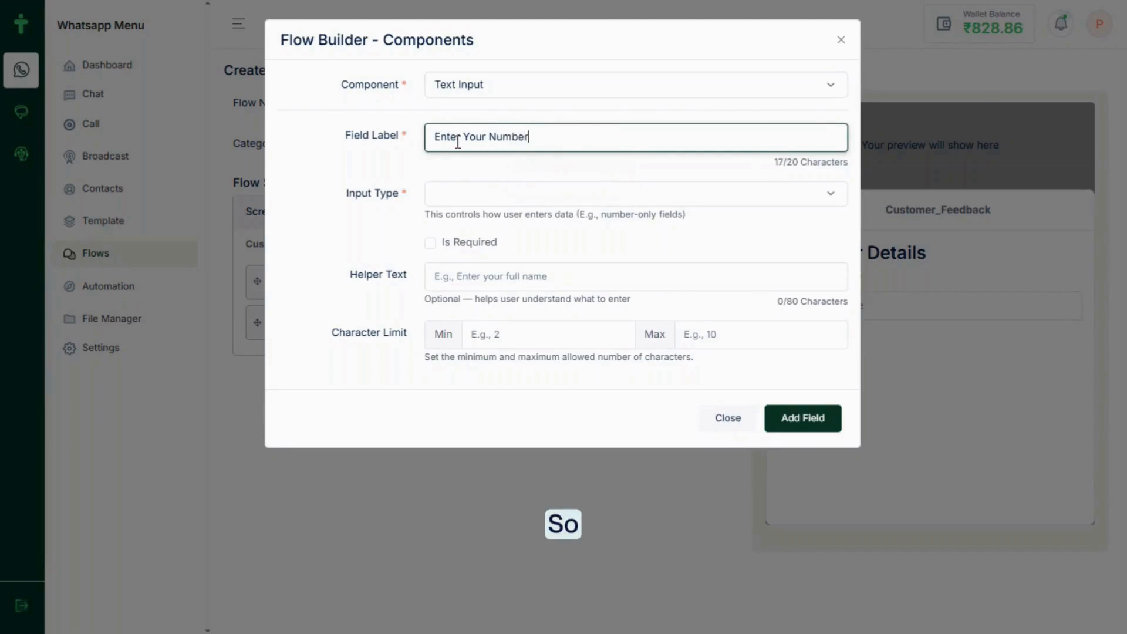
{"action": "left_click", "coordinate": [483, 197]}
{"action": "left_click", "coordinate": [474, 257]}
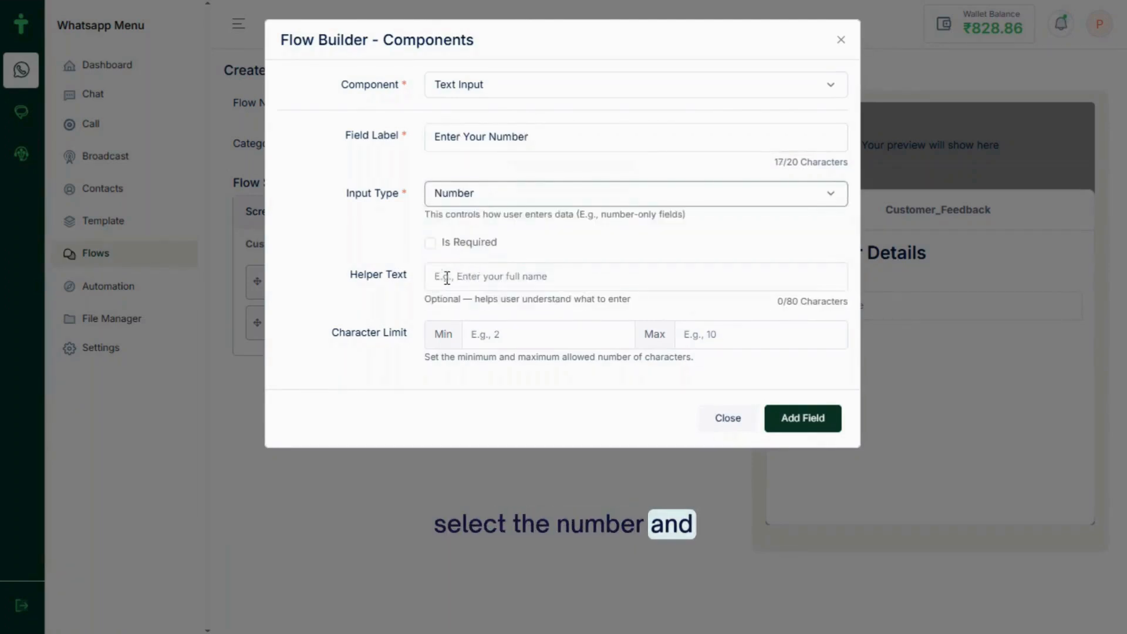
{"action": "left_click", "coordinate": [430, 243]}
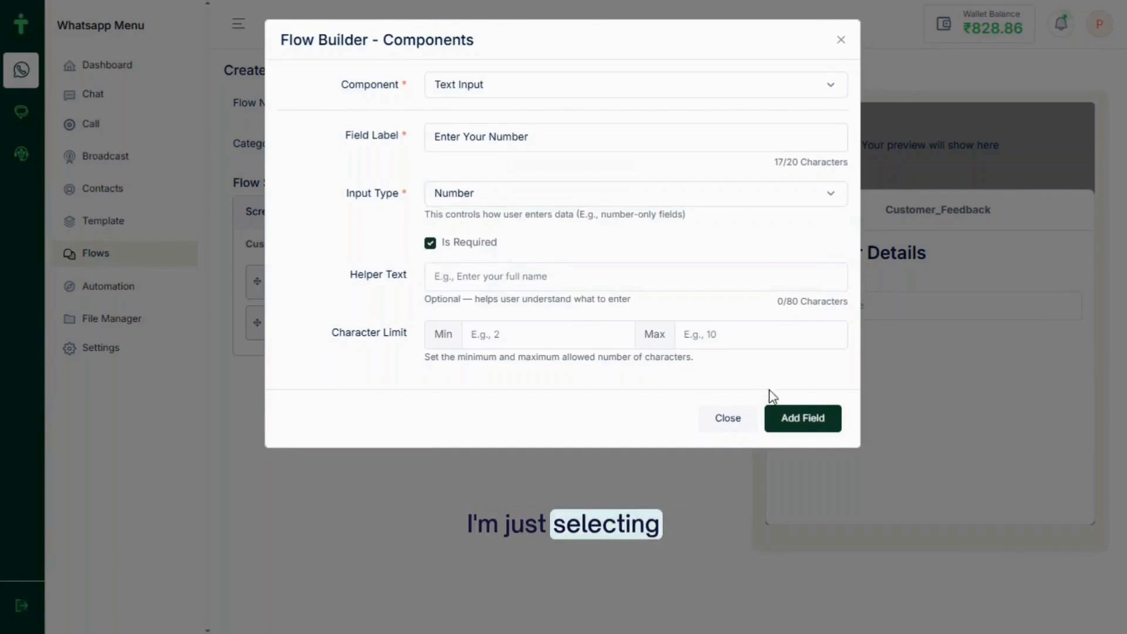
{"action": "left_click", "coordinate": [798, 418]}
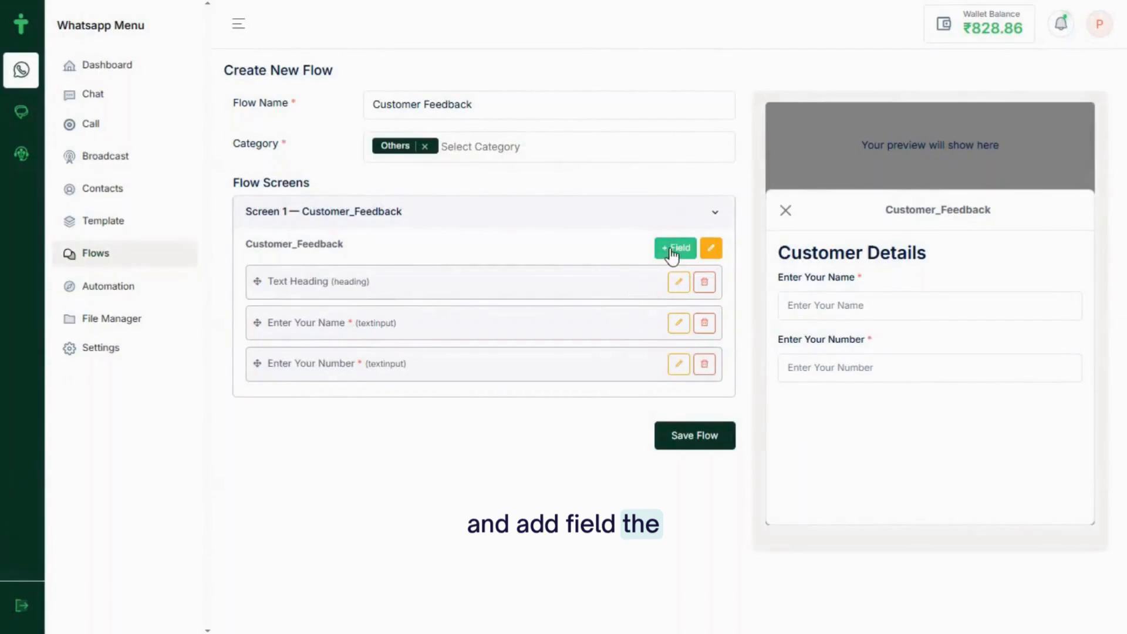
Add a required Email-type text input labelled 'Enter Your Mail ID'
{"action": "left_click", "coordinate": [674, 248]}
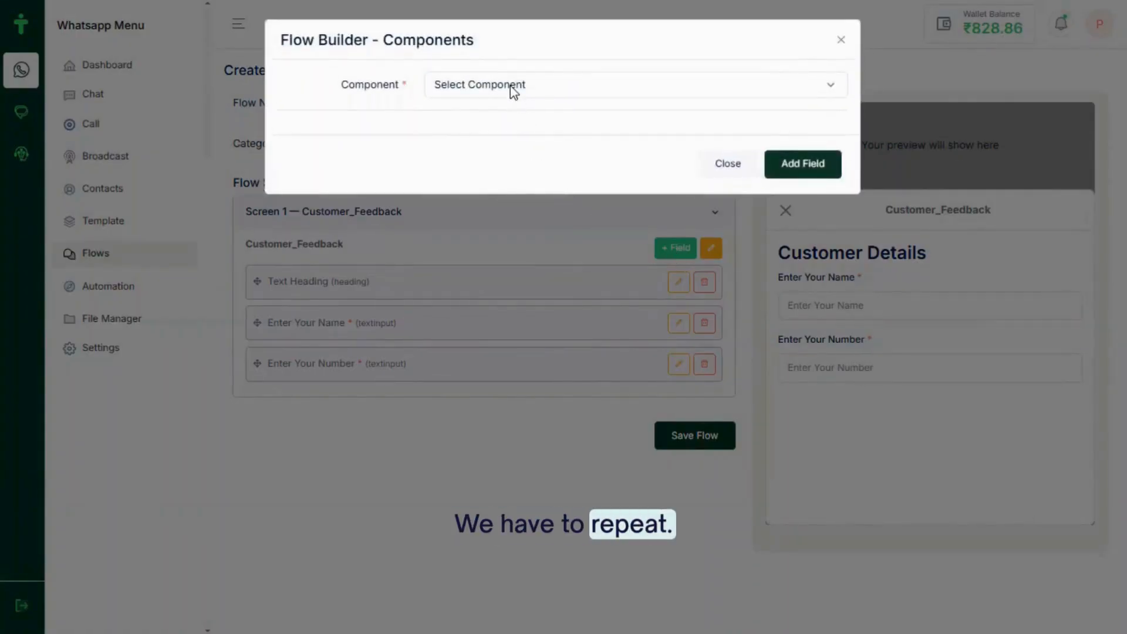
{"action": "left_click", "coordinate": [512, 91]}
{"action": "left_click", "coordinate": [478, 149]}
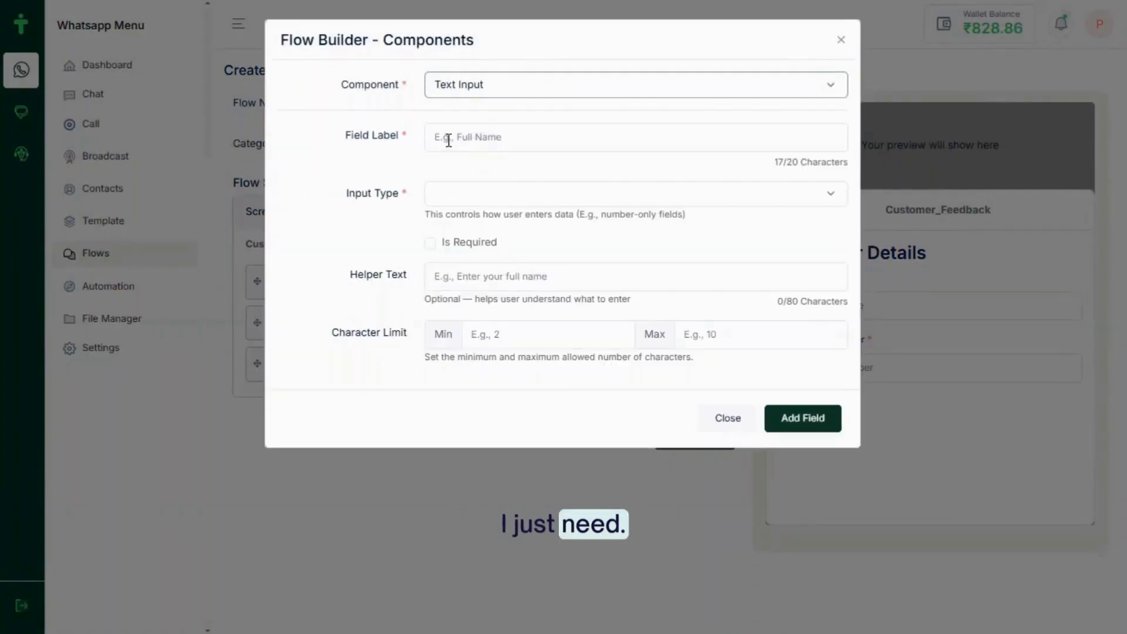
{"action": "left_click", "coordinate": [447, 140]}
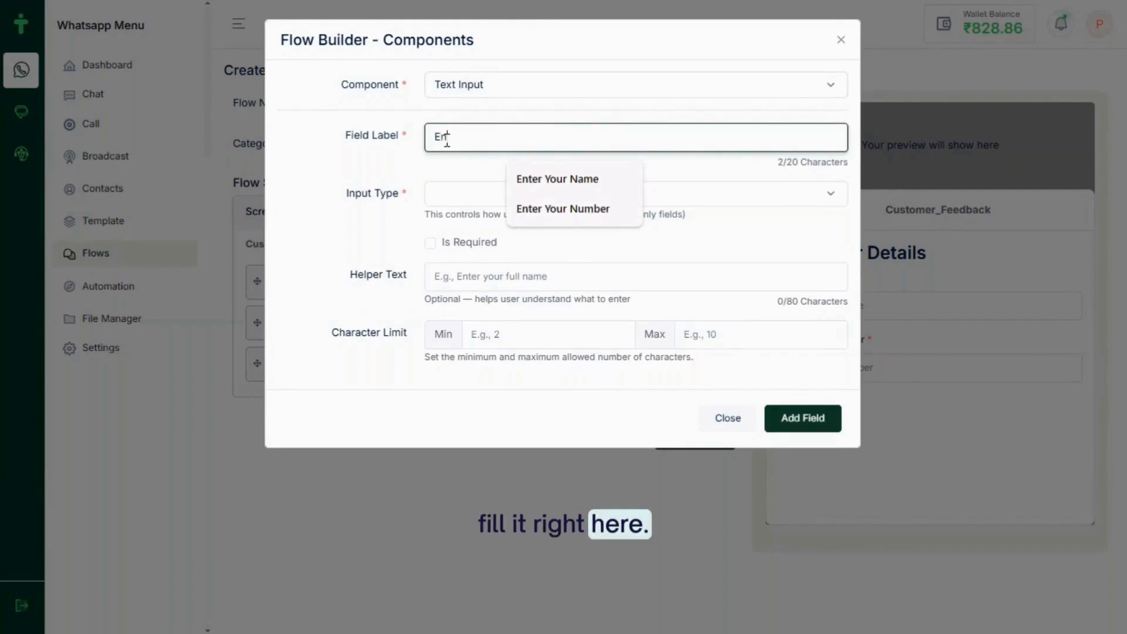
{"action": "type", "text": "Enter Your"}
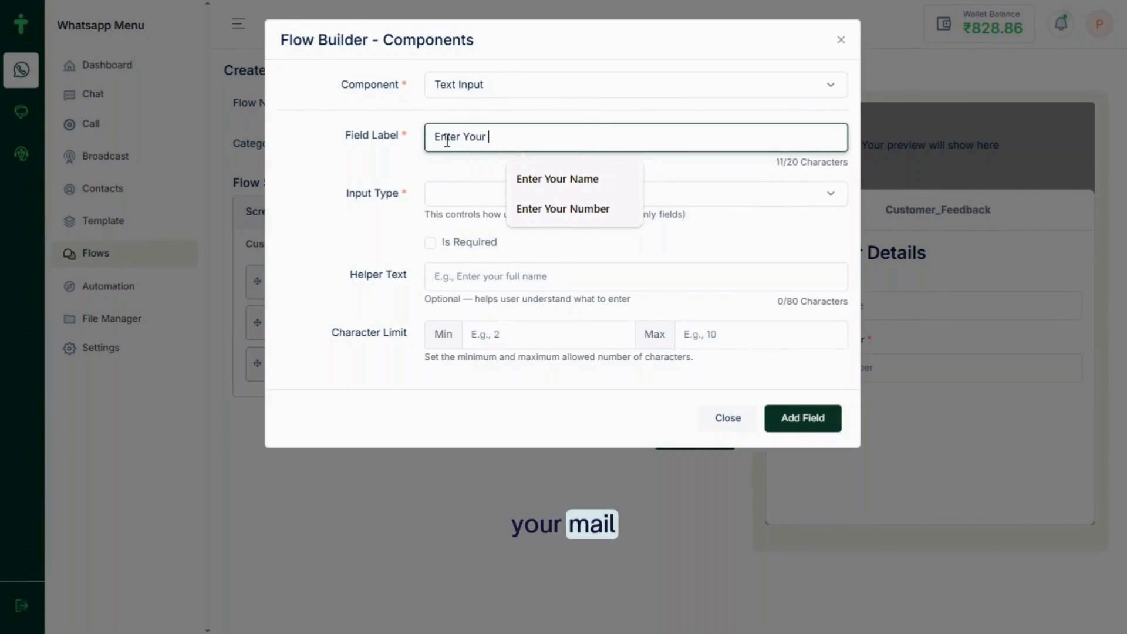
{"action": "type", "text": " Mail ID"}
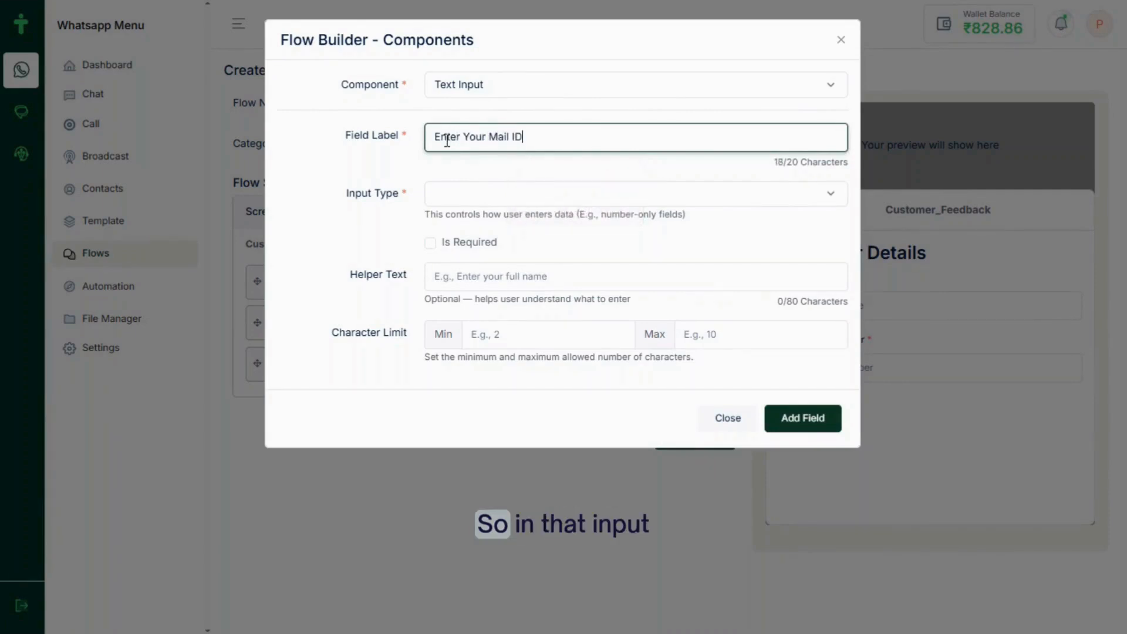
{"action": "left_click", "coordinate": [465, 194]}
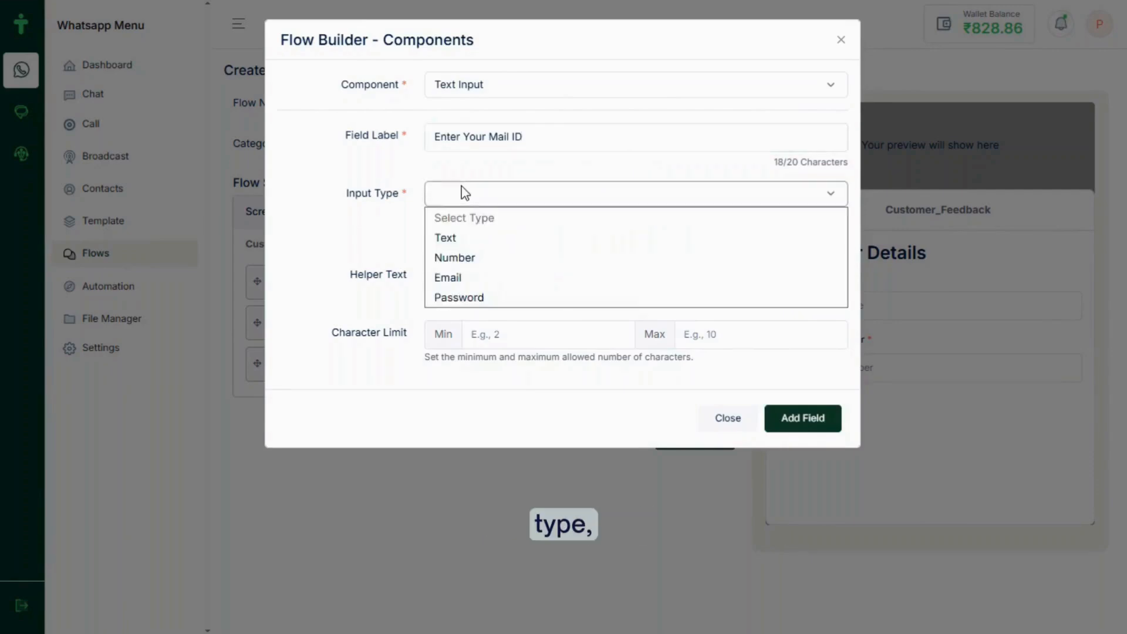
{"action": "left_click", "coordinate": [453, 277]}
{"action": "left_click", "coordinate": [430, 243]}
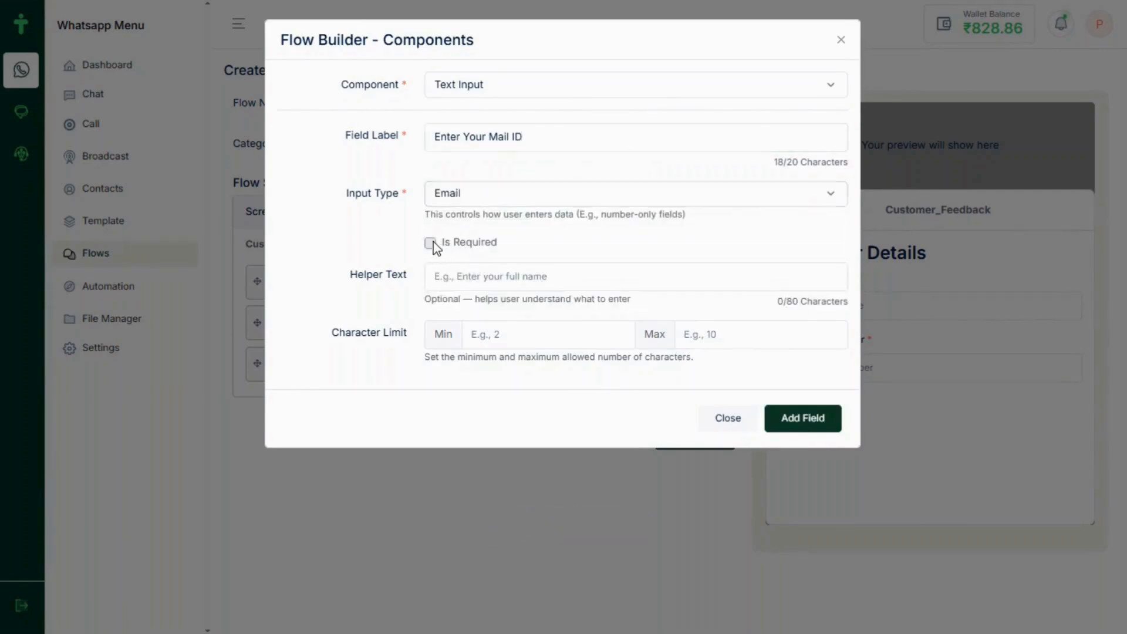
{"action": "left_click", "coordinate": [808, 421]}
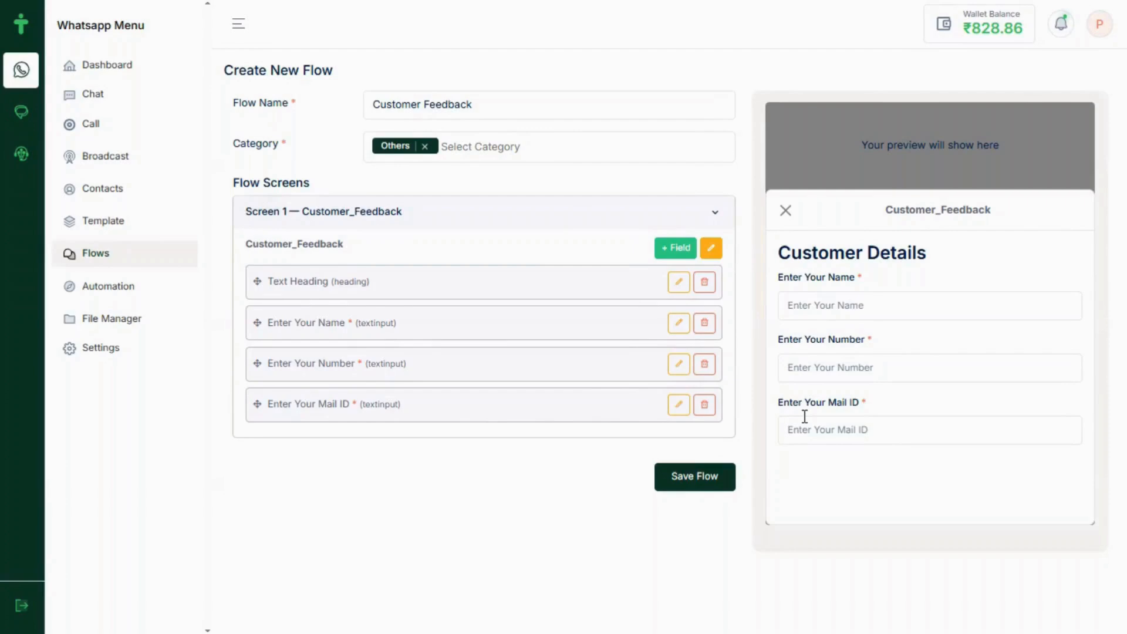
Add a non-required Text-type input labelled 'Enter Your Location'
{"action": "left_click", "coordinate": [666, 246]}
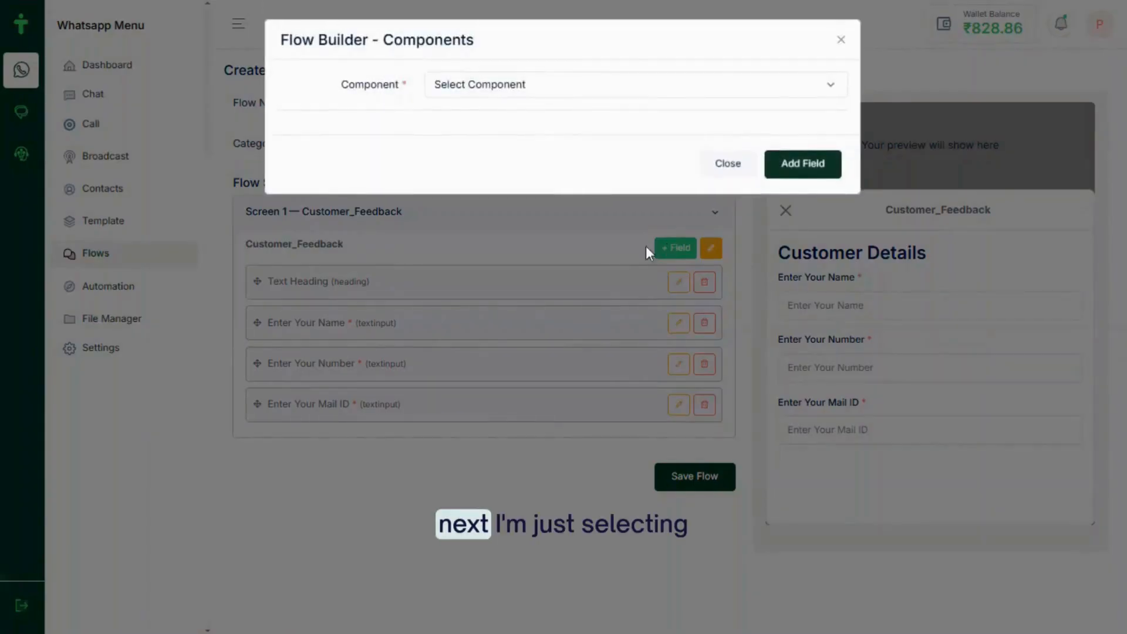
{"action": "left_click", "coordinate": [551, 84]}
{"action": "left_click", "coordinate": [487, 148]}
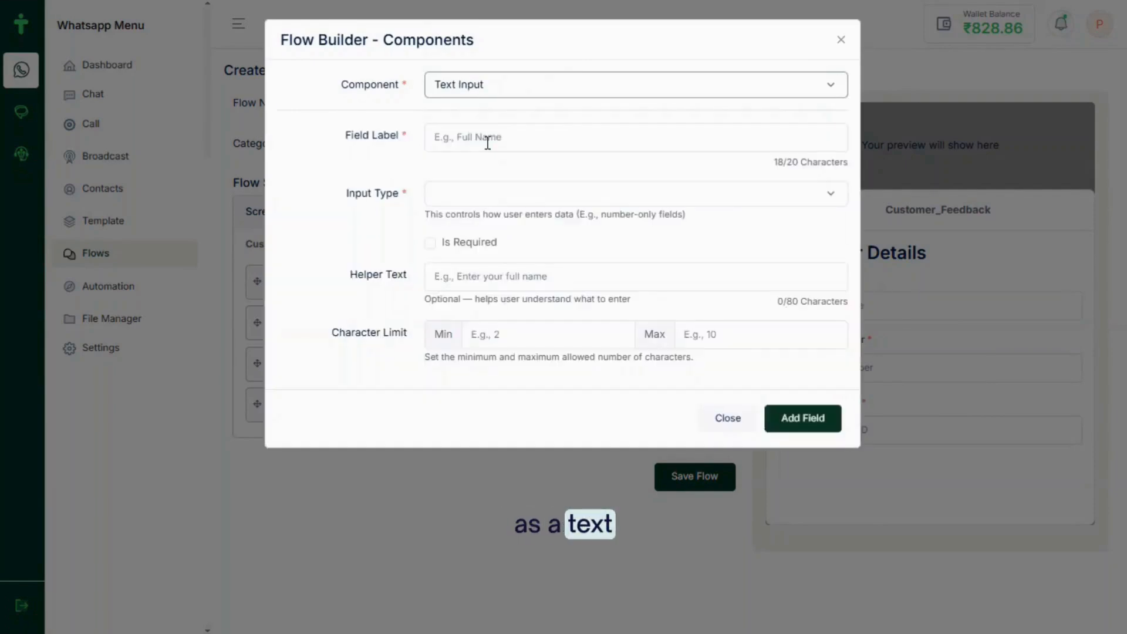
{"action": "left_click", "coordinate": [462, 139]}
{"action": "type", "text": "Ente"}
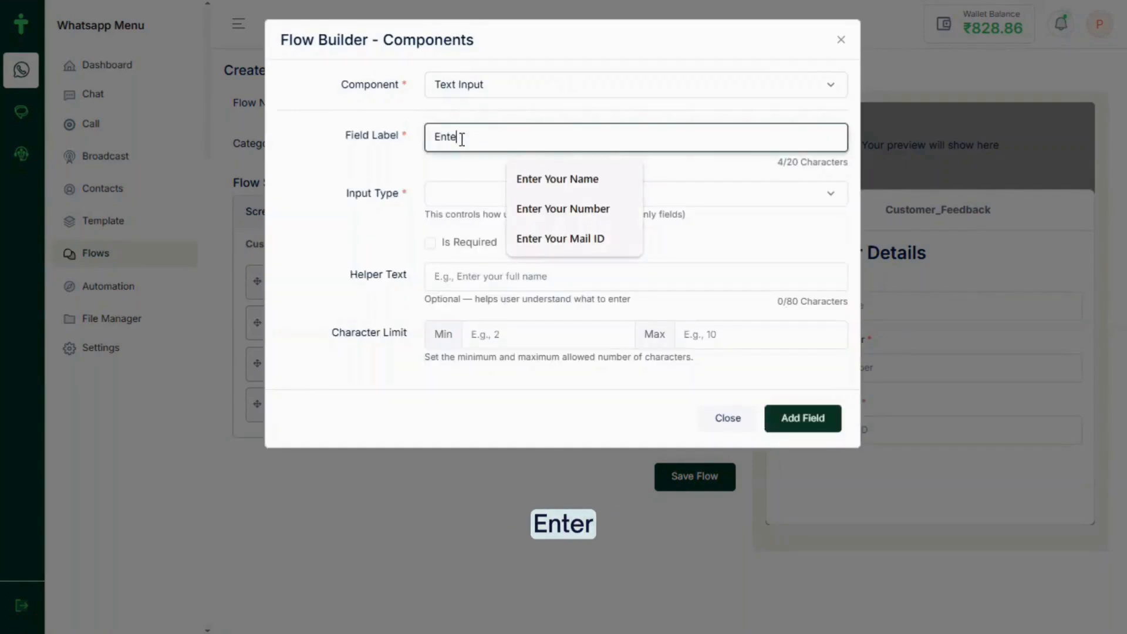
{"action": "type", "text": "r Your "}
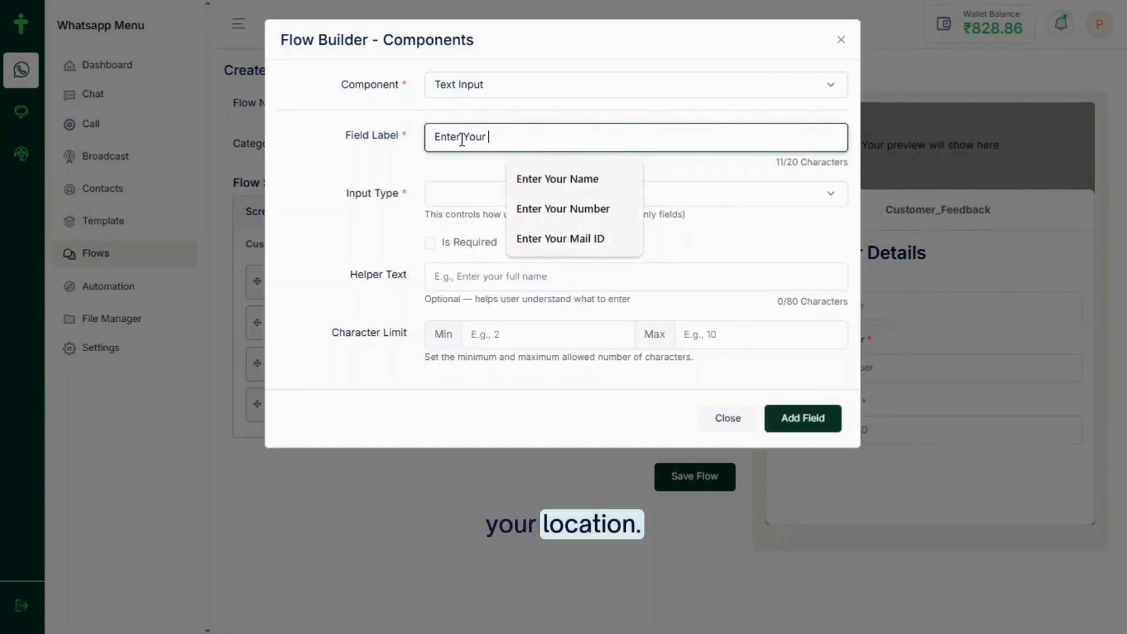
{"action": "type", "text": "Location"}
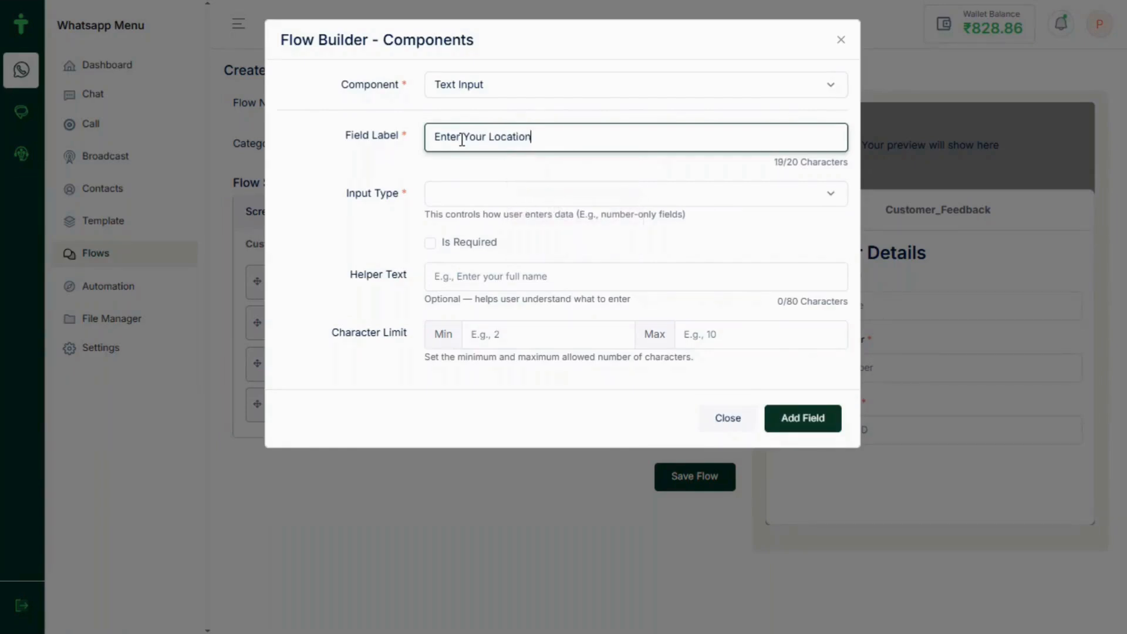
{"action": "left_click", "coordinate": [450, 200]}
{"action": "left_click", "coordinate": [442, 238]}
{"action": "left_click", "coordinate": [815, 418]}
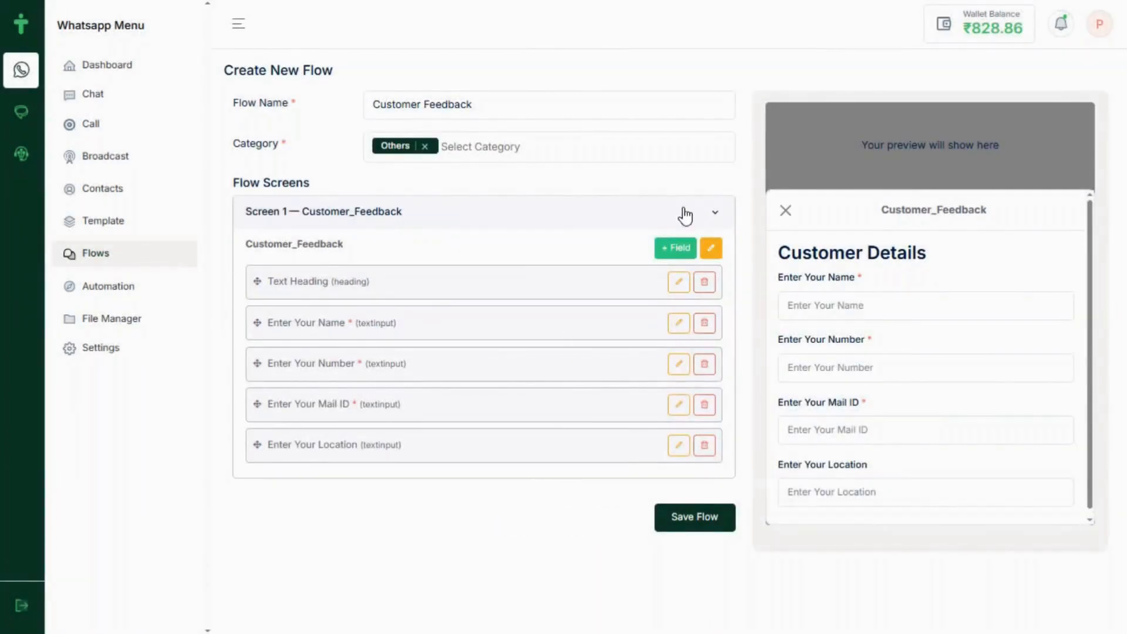
Add a Textarea component labelled 'Our Product feedback' as the screen's last field
{"action": "left_click", "coordinate": [677, 245]}
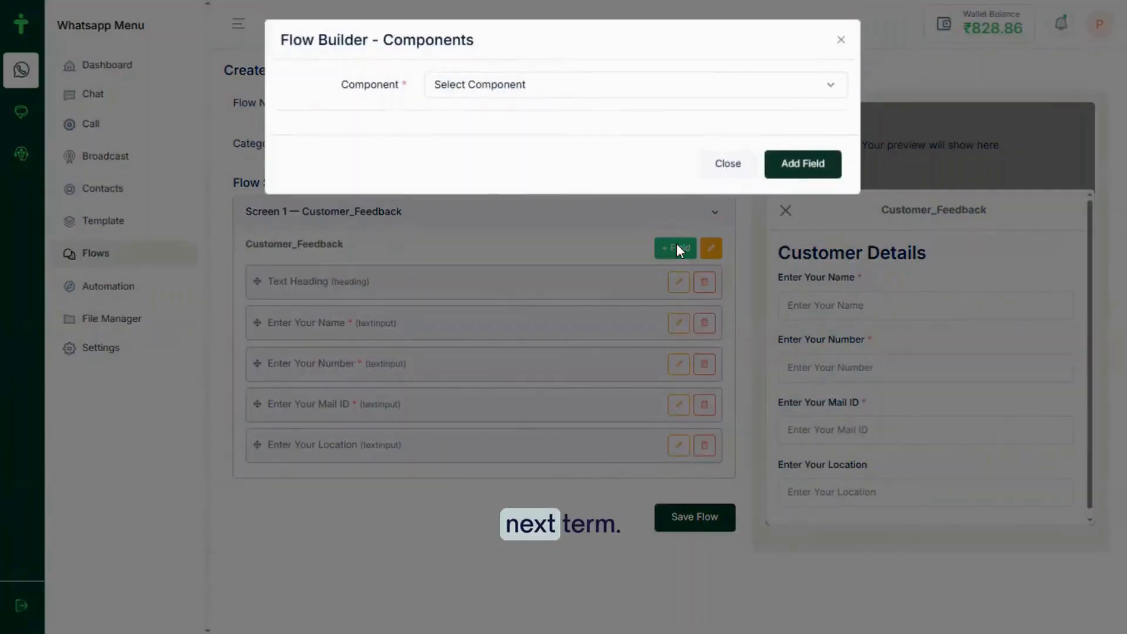
{"action": "left_click", "coordinate": [562, 86]}
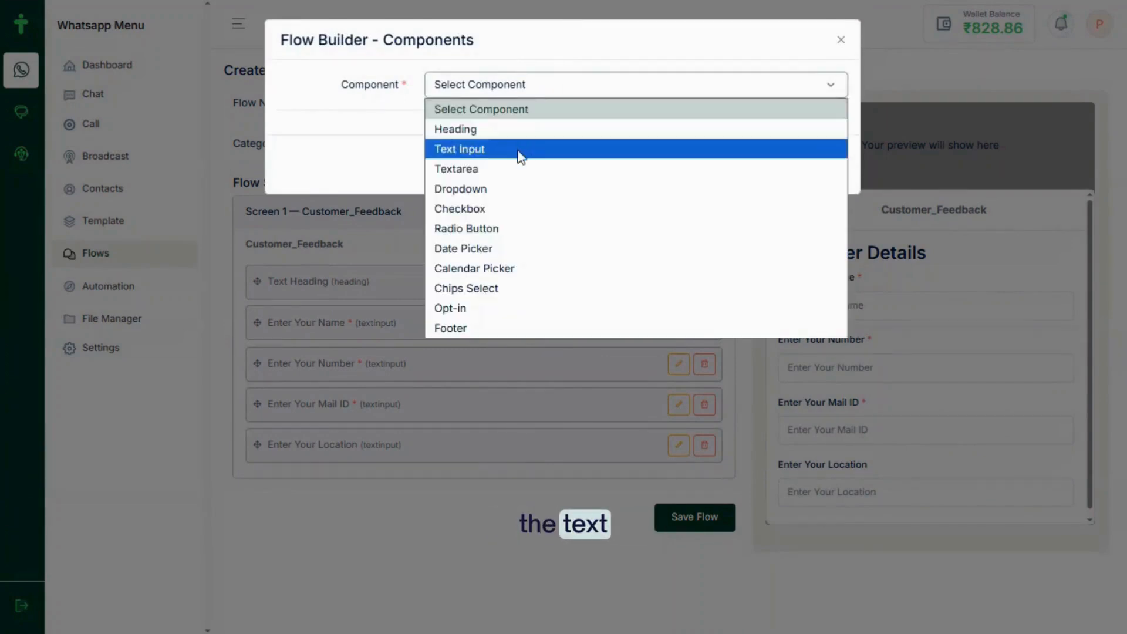
{"action": "left_click", "coordinate": [502, 171]}
{"action": "left_click", "coordinate": [439, 136]}
{"action": "type", "text": "Our Pr"}
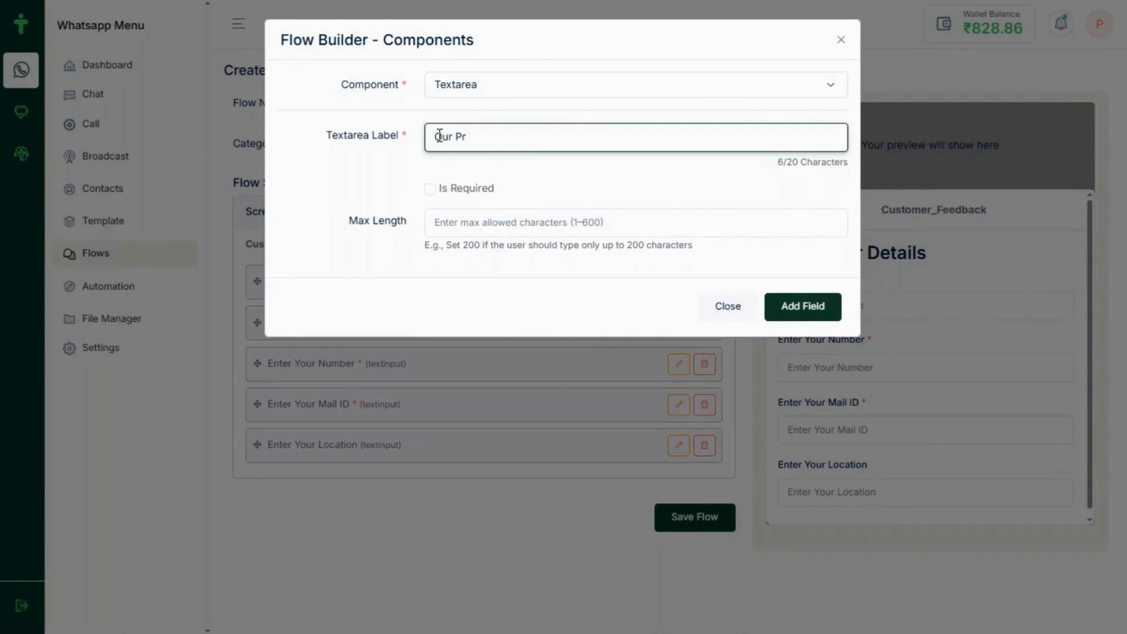
{"action": "type", "text": "oduct "}
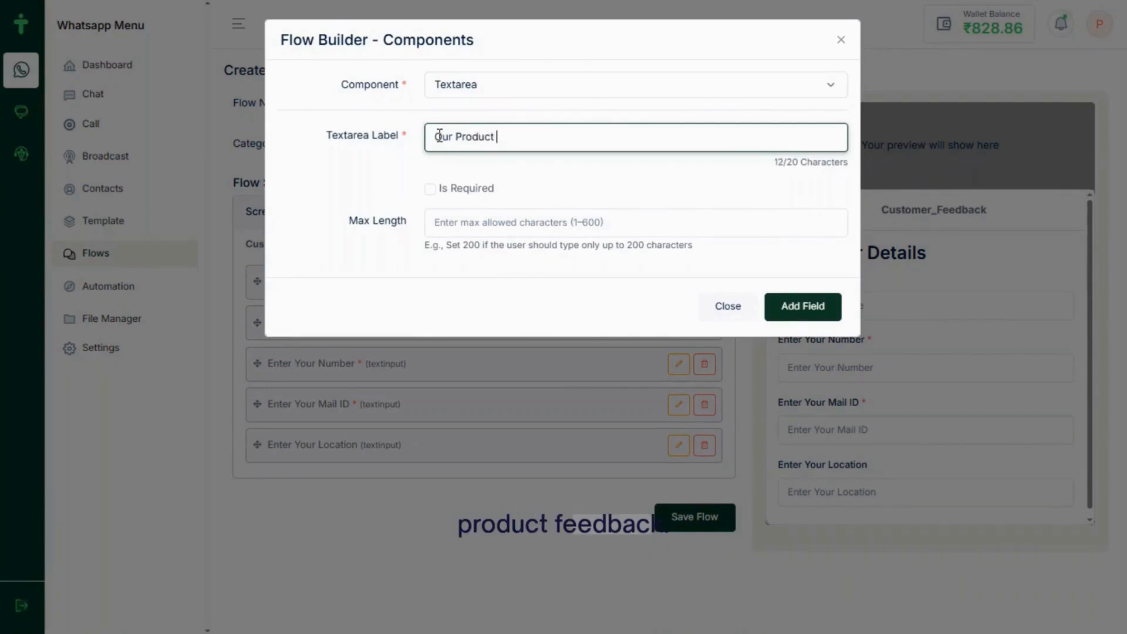
{"action": "type", "text": "feedback"}
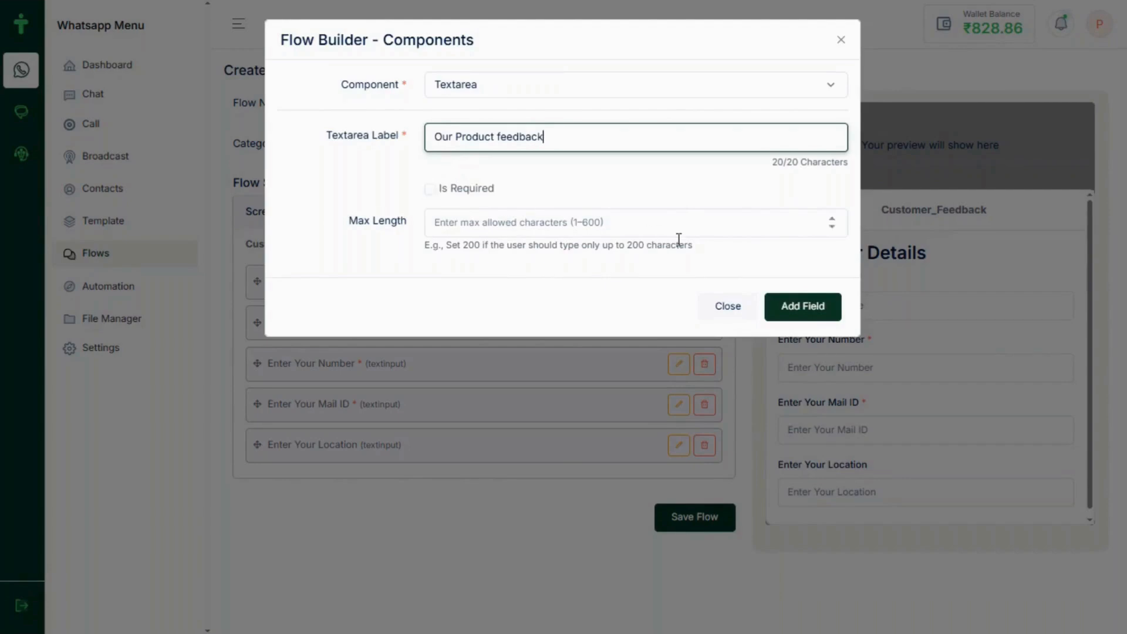
{"action": "left_click", "coordinate": [809, 305]}
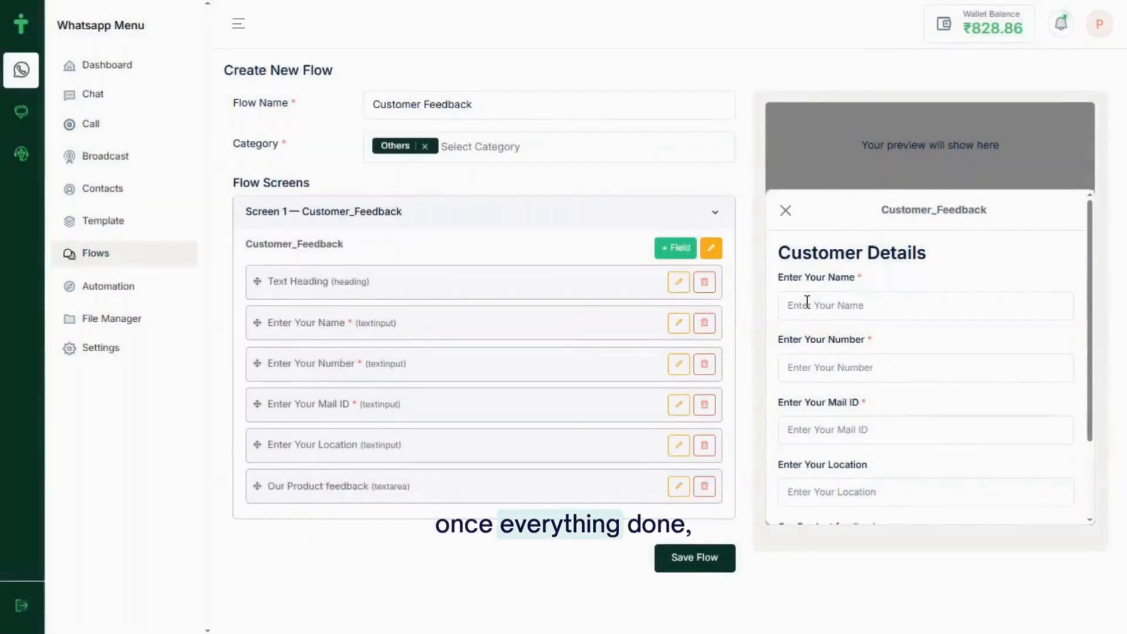
{"action": "scroll", "coordinate": [904, 399], "scroll_direction": "down", "scroll_amount": 3}
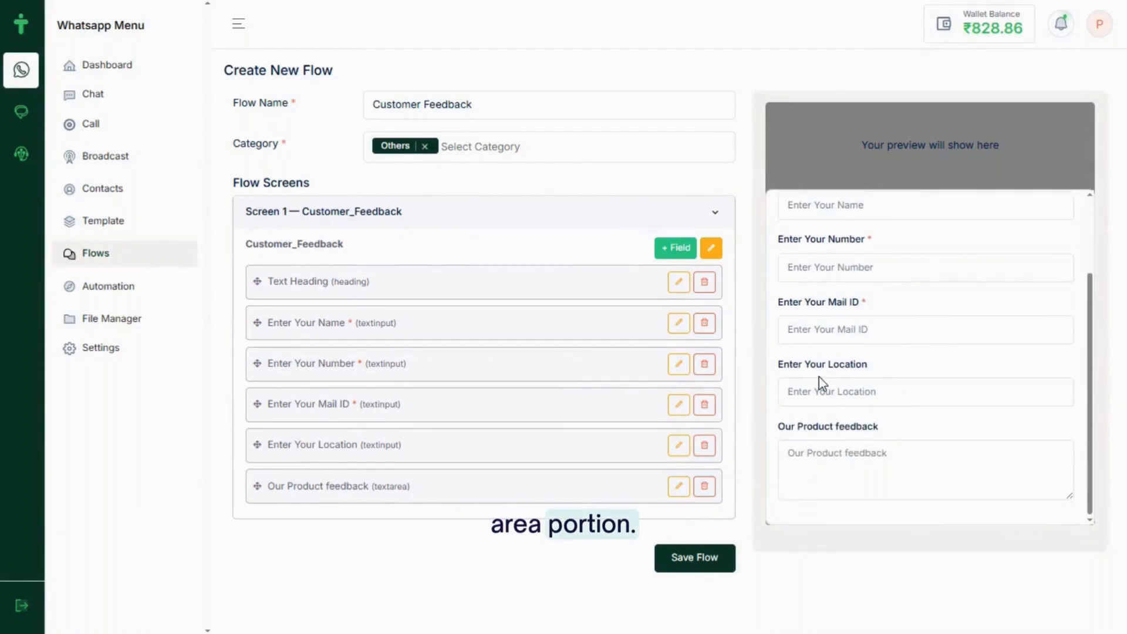
{"action": "left_click", "coordinate": [673, 250]}
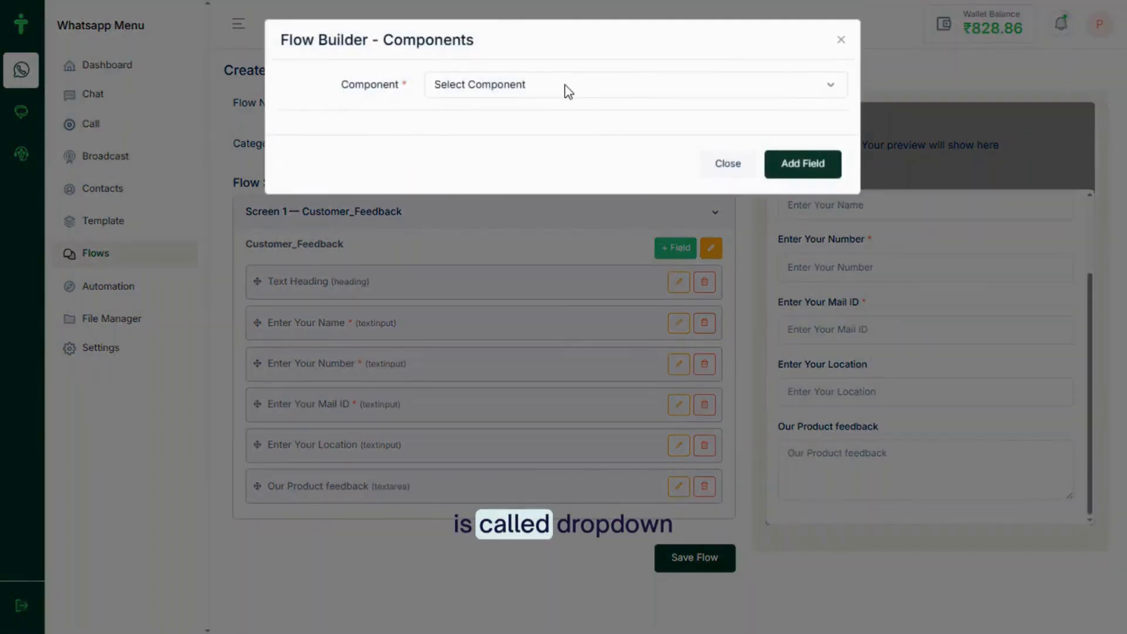
Set up a Dropdown labelled 'Service Category', name 'select_service_category', with 'No – Provide simple option list'
{"action": "left_click", "coordinate": [565, 85]}
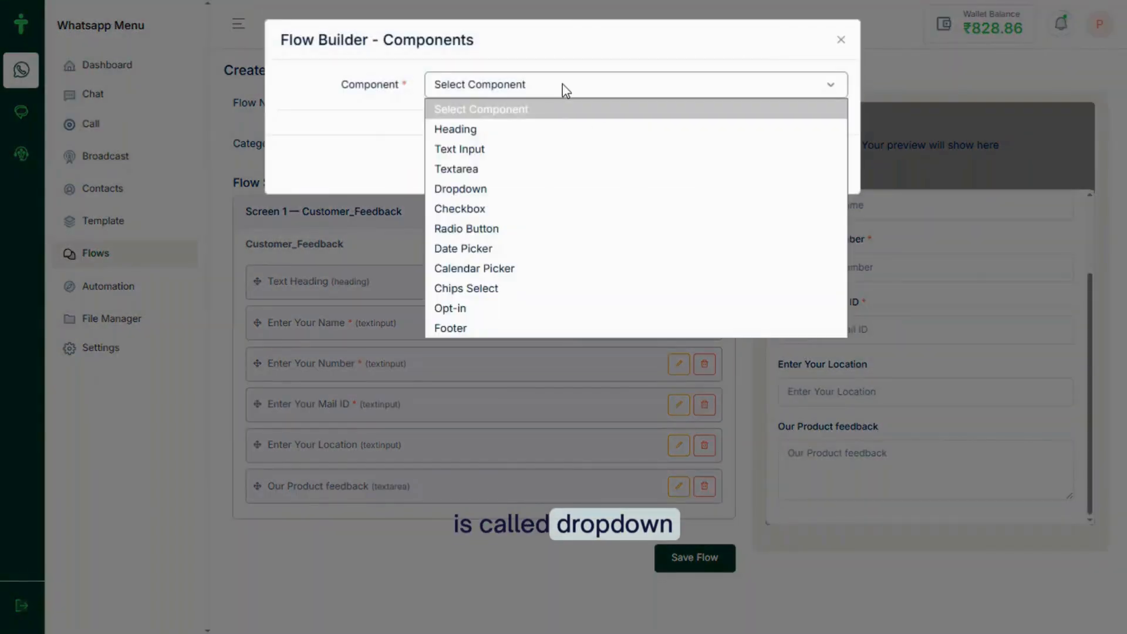
{"action": "left_click", "coordinate": [499, 189]}
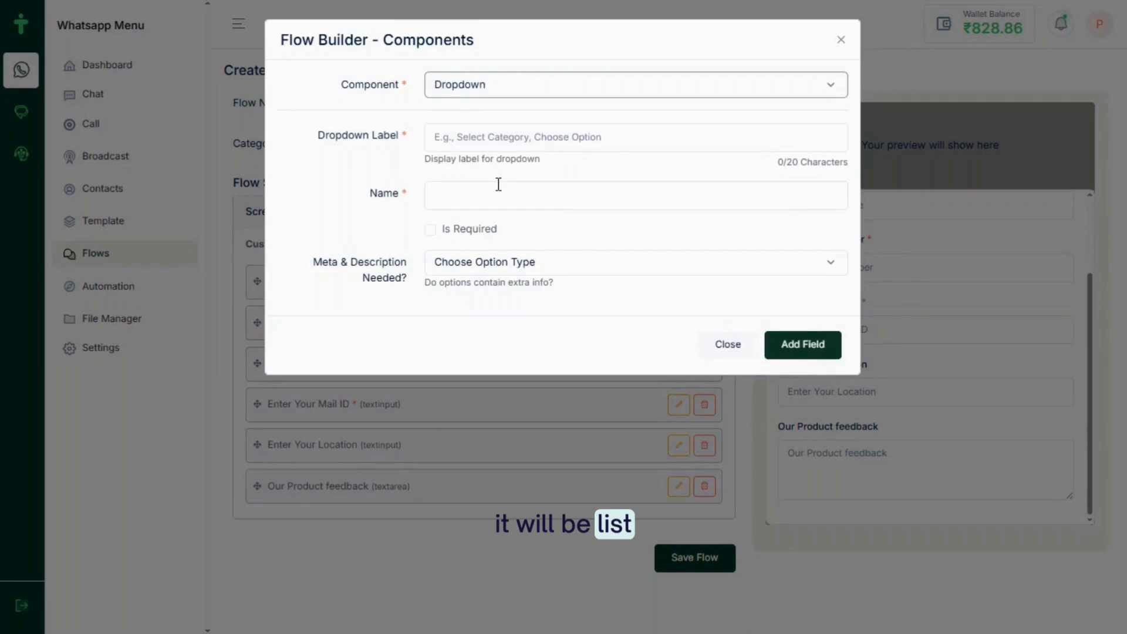
{"action": "left_click", "coordinate": [478, 136]}
{"action": "type", "text": "Service Category"}
{"action": "left_click", "coordinate": [464, 195]}
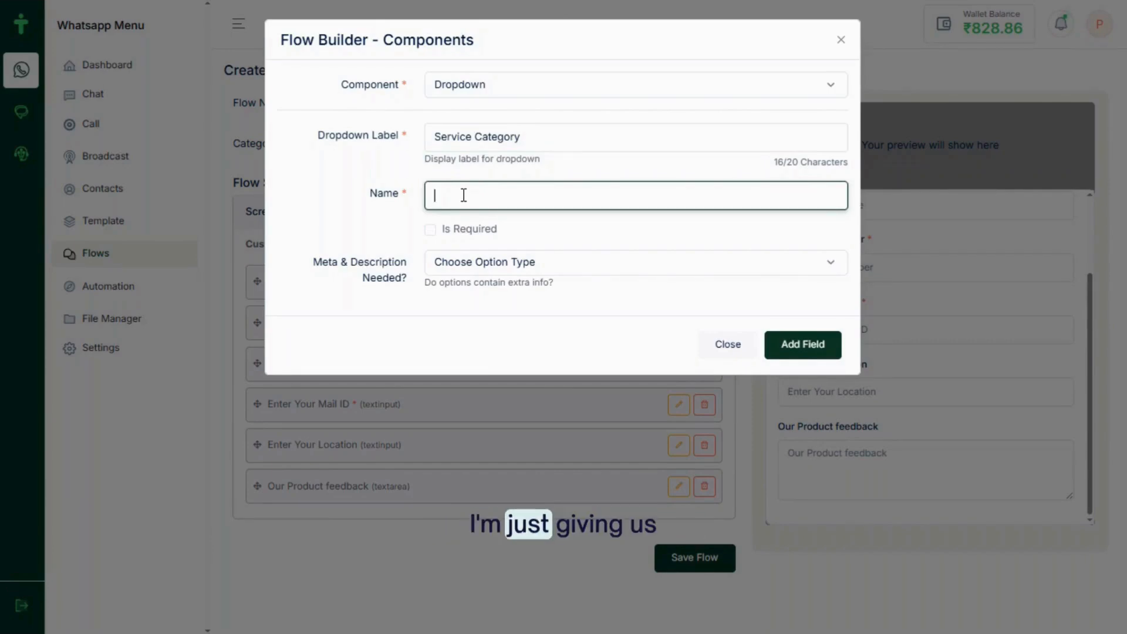
{"action": "type", "text": "select"}
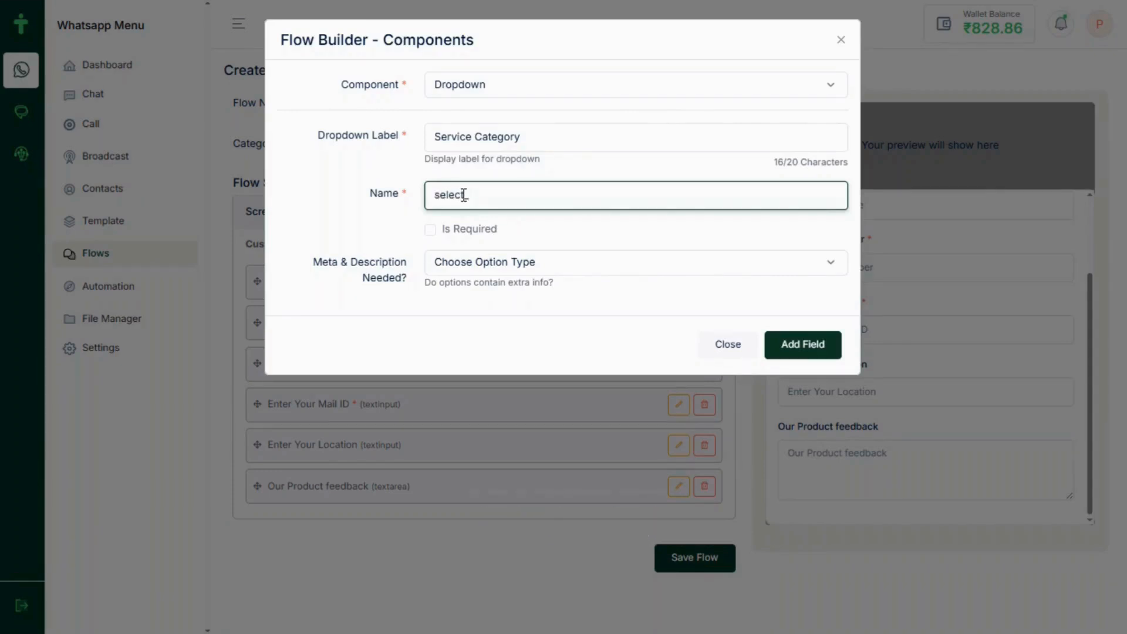
{"action": "type", "text": "_service_category"}
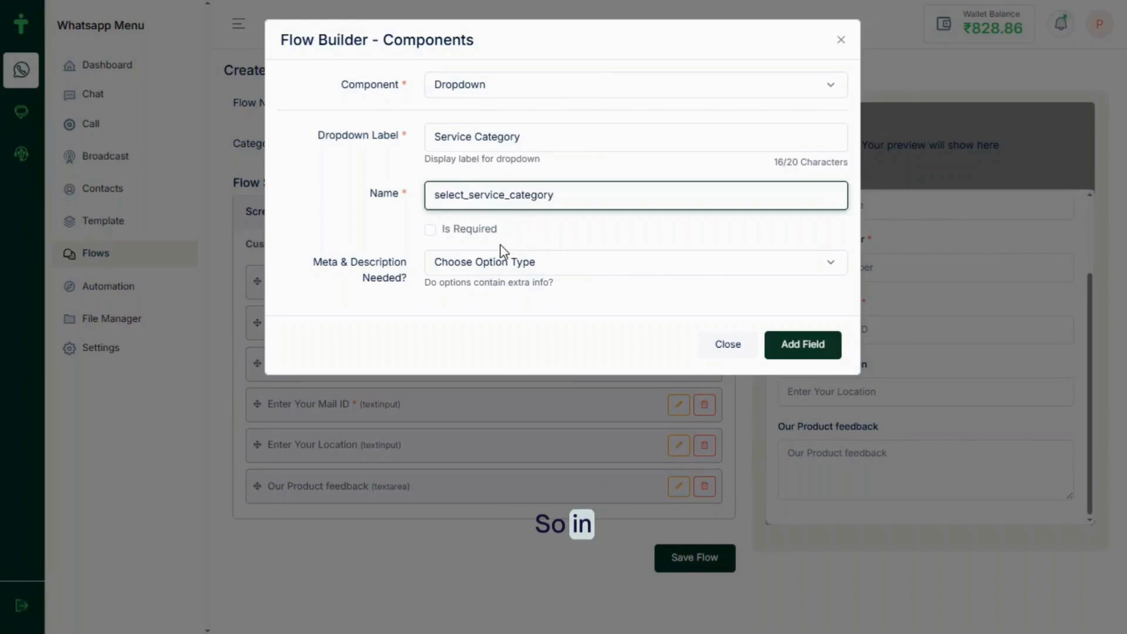
{"action": "left_click", "coordinate": [475, 266]}
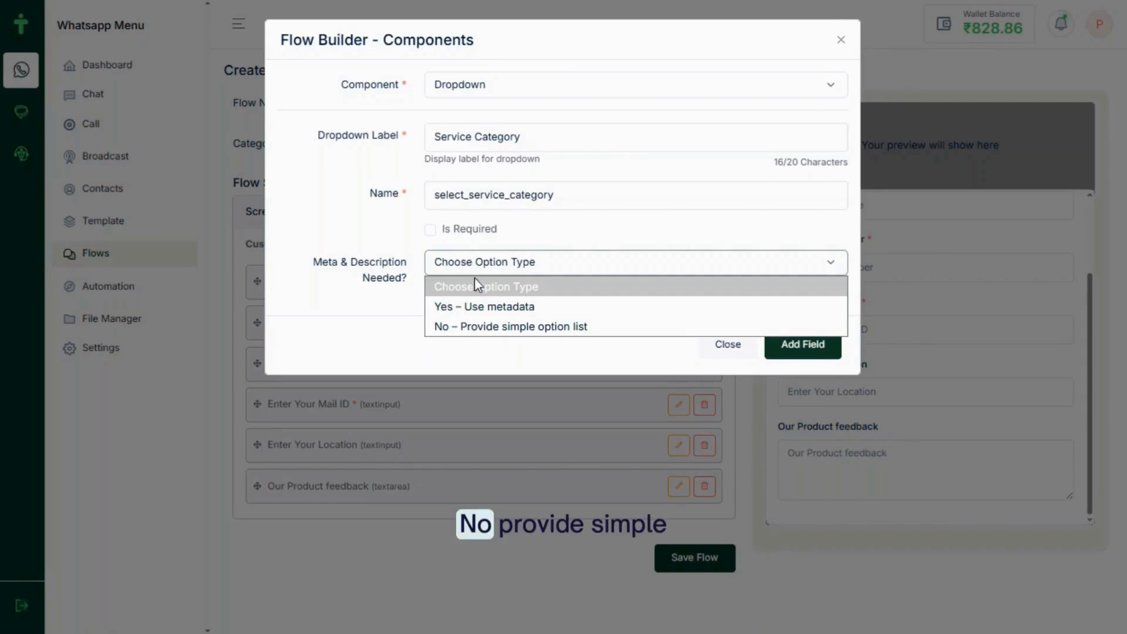
{"action": "left_click", "coordinate": [492, 327]}
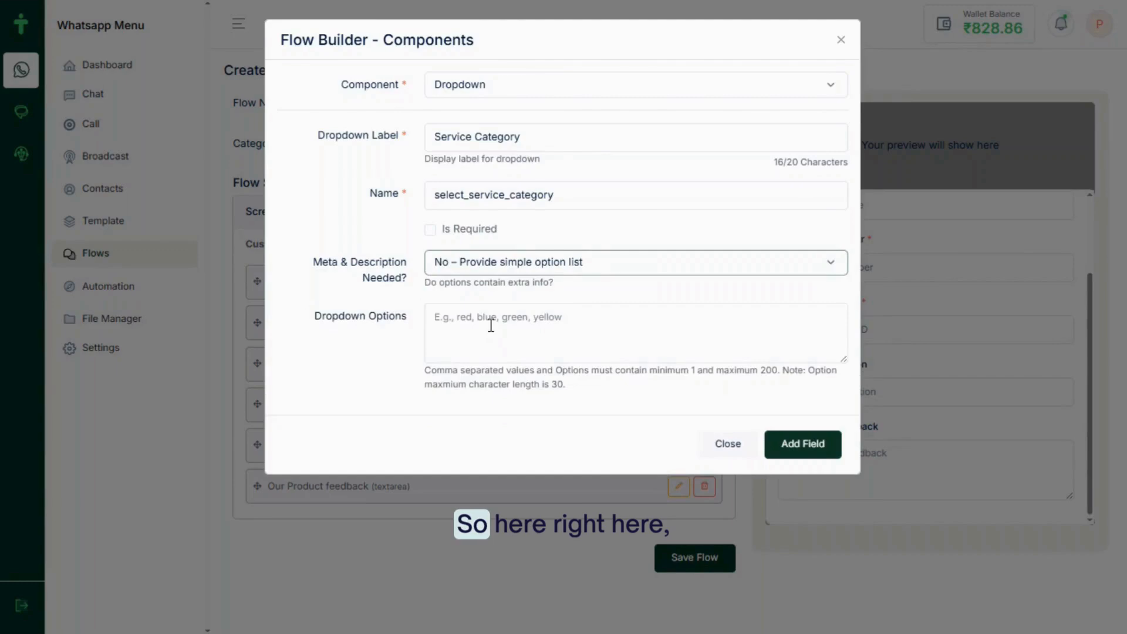
{"action": "left_click", "coordinate": [457, 324]}
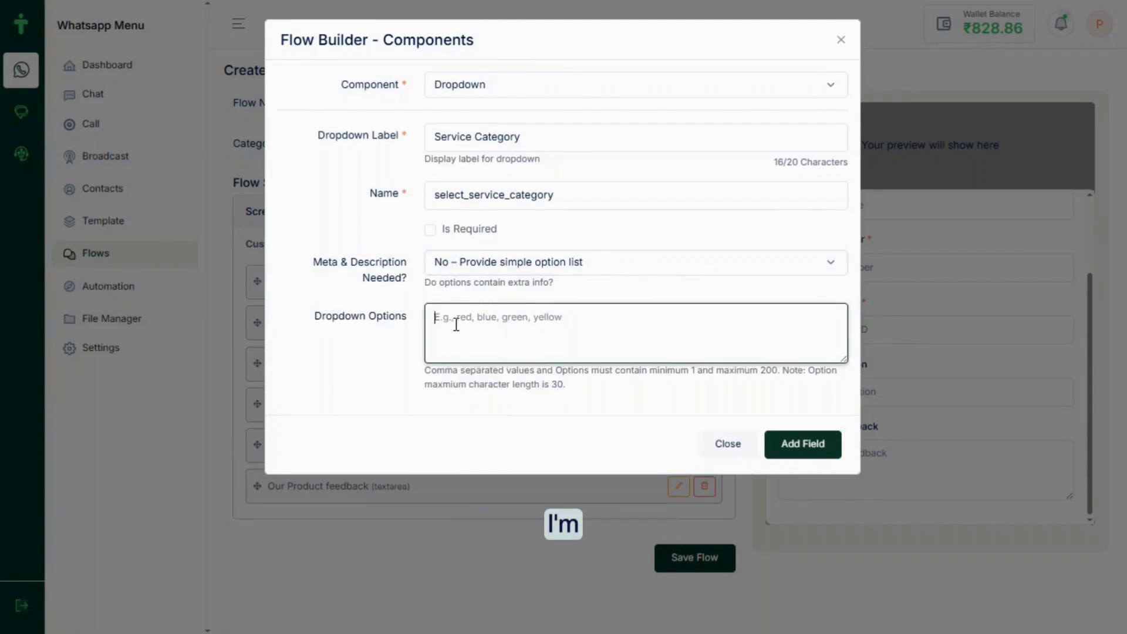
{"action": "key", "text": "alt+Tab"}
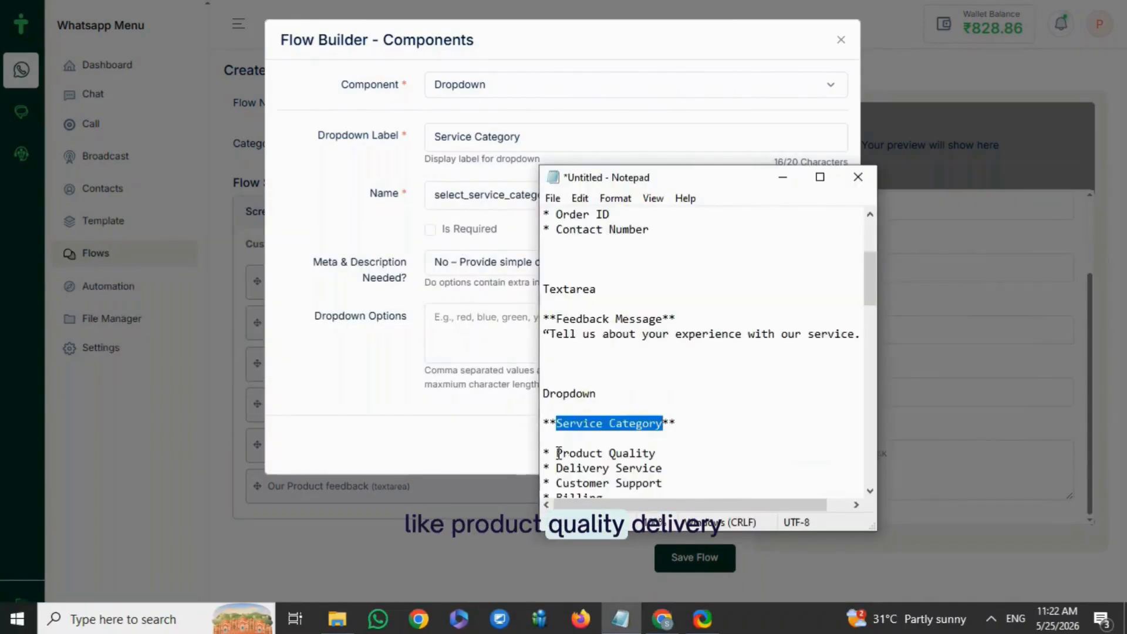
Enter the options Product Quality, Delivery Service, Customer Support, Billing, Website Experience as a comma-separated list
{"action": "left_click_drag", "start_coordinate": [558, 453], "coordinate": [629, 292]}
{"action": "left_click", "coordinate": [627, 226]}
{"action": "left_click_drag", "start_coordinate": [627, 226], "coordinate": [676, 362]}
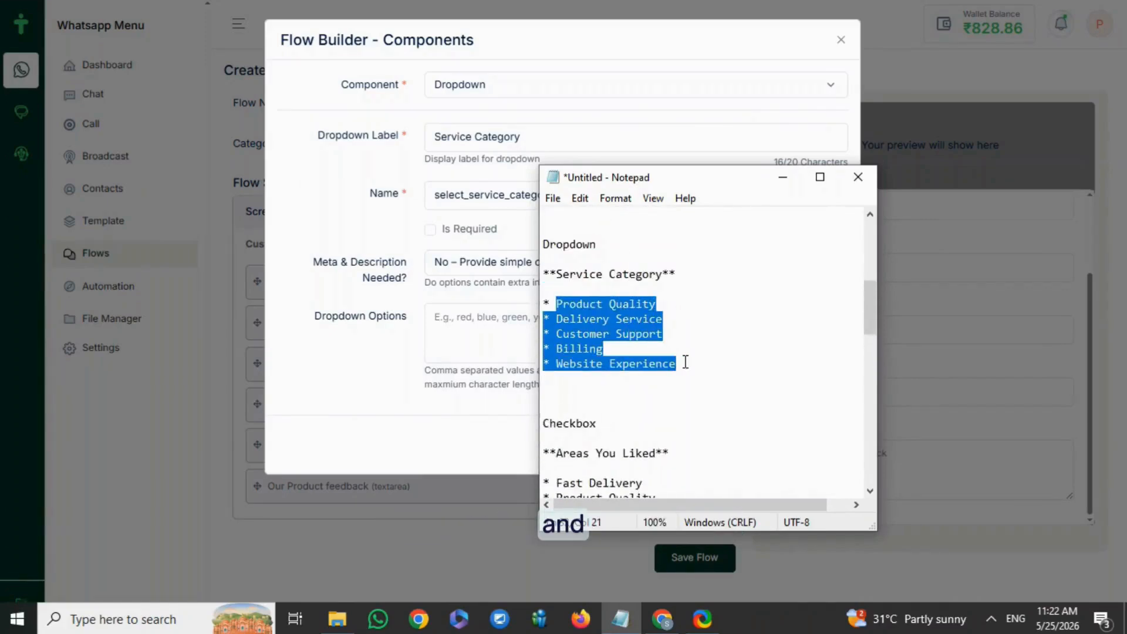
{"action": "left_click", "coordinate": [442, 323]}
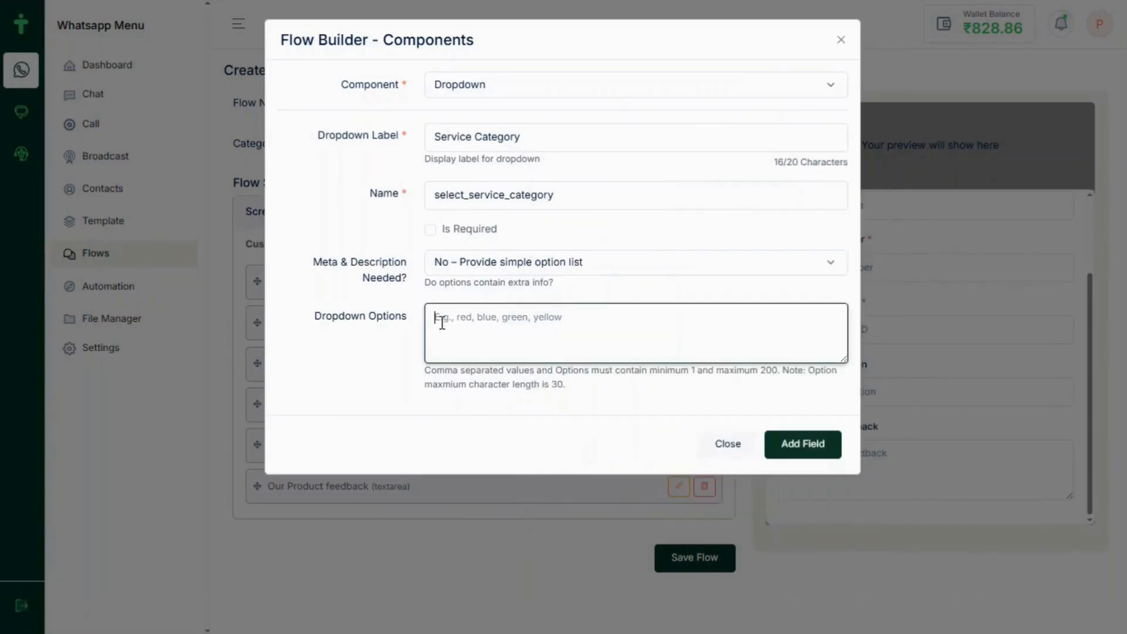
{"action": "type", "text": "* Product Quality * Delivery Service * Customer Support * Billing * Website Experience"}
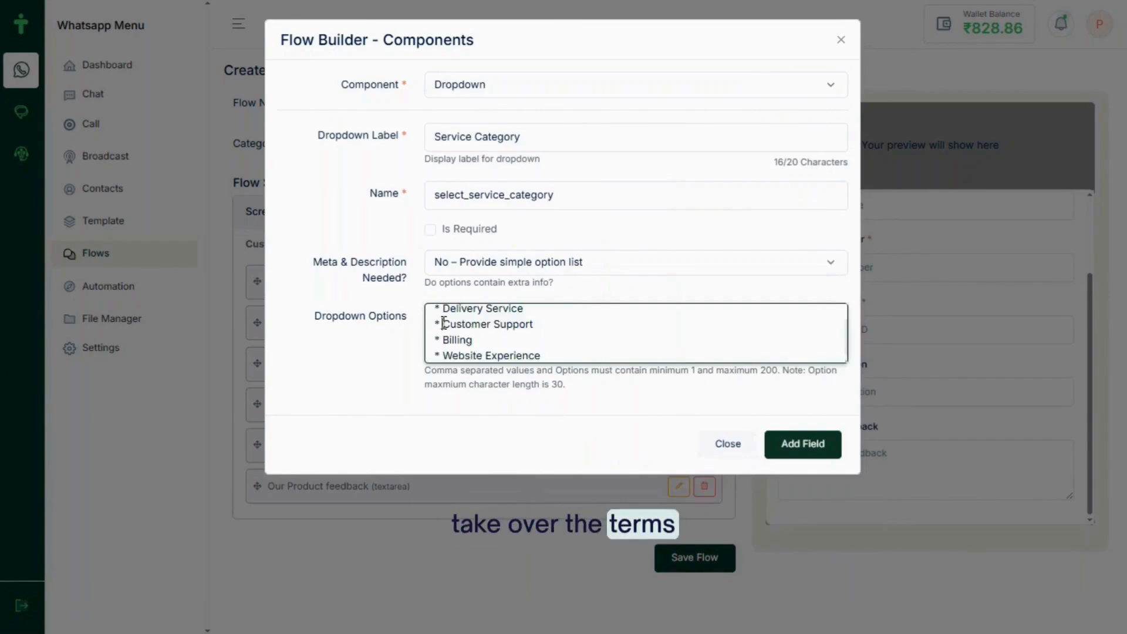
{"action": "key", "text": "BackSpace"}
{"action": "key", "text": "BackSpace"}
{"action": "key", "text": "BackSpace"}
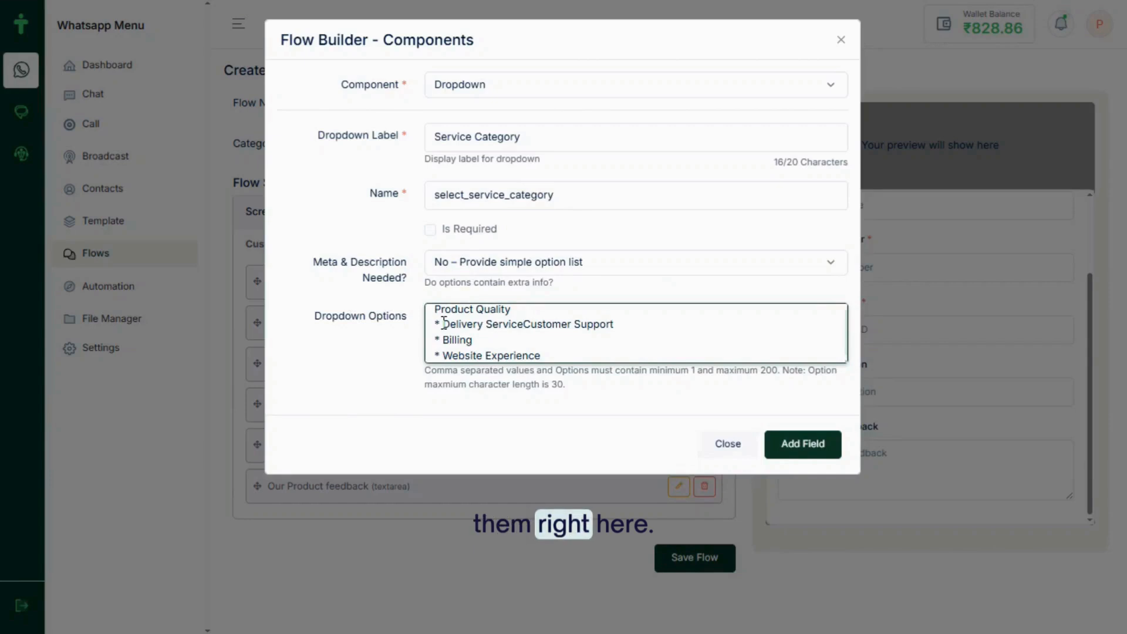
{"action": "type", "text": ","}
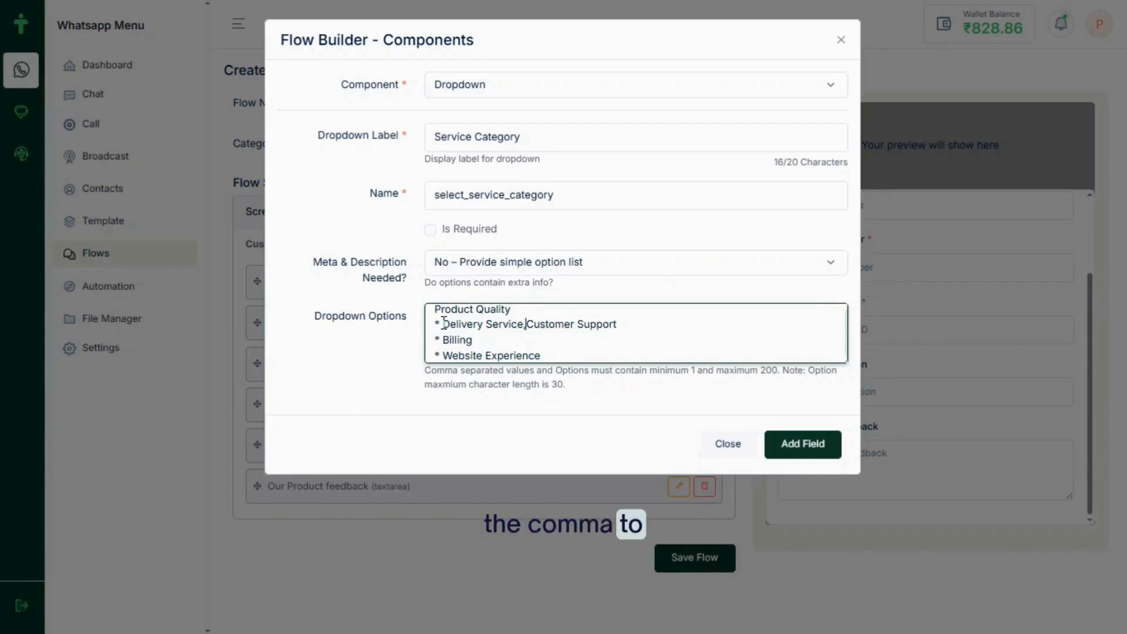
{"action": "left_click", "coordinate": [443, 323]}
{"action": "key", "text": "BackSpace"}
{"action": "key", "text": "BackSpace"}
{"action": "key", "text": "BackSpace"}
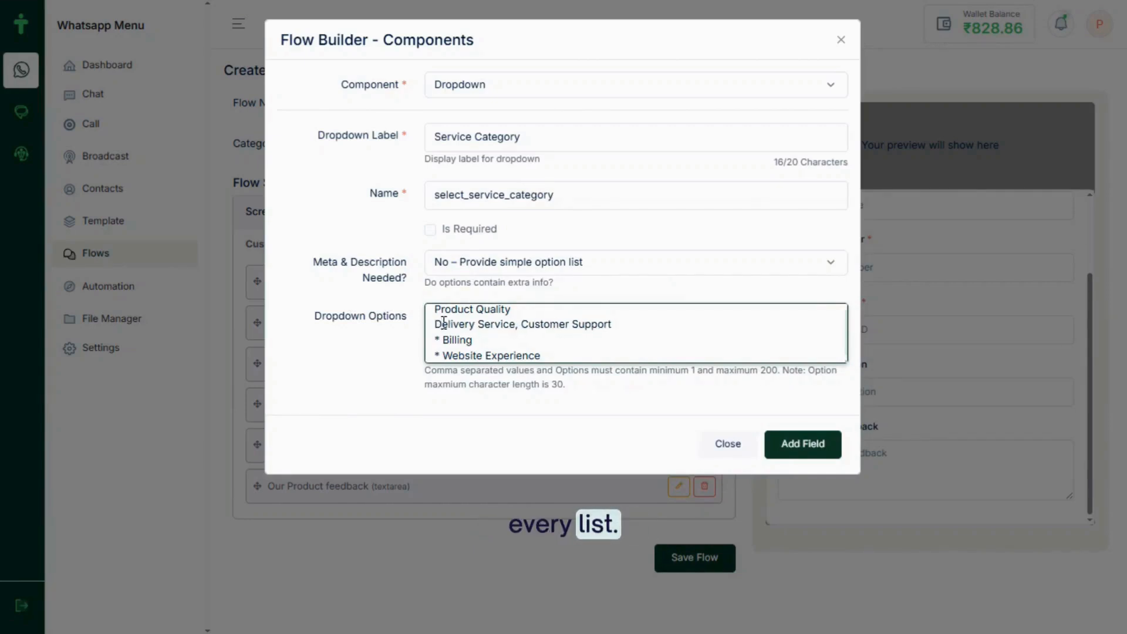
{"action": "type", "text": ","}
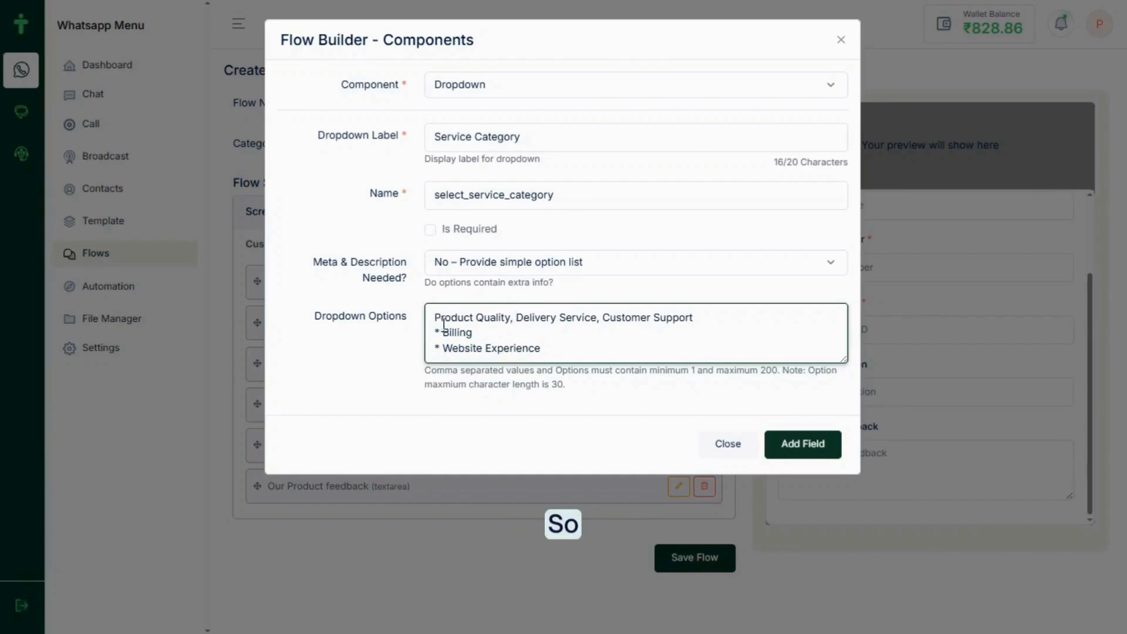
{"action": "left_click", "coordinate": [443, 332]}
{"action": "key", "text": "BackSpace"}
{"action": "key", "text": "BackSpace"}
{"action": "key", "text": "BackSpace"}
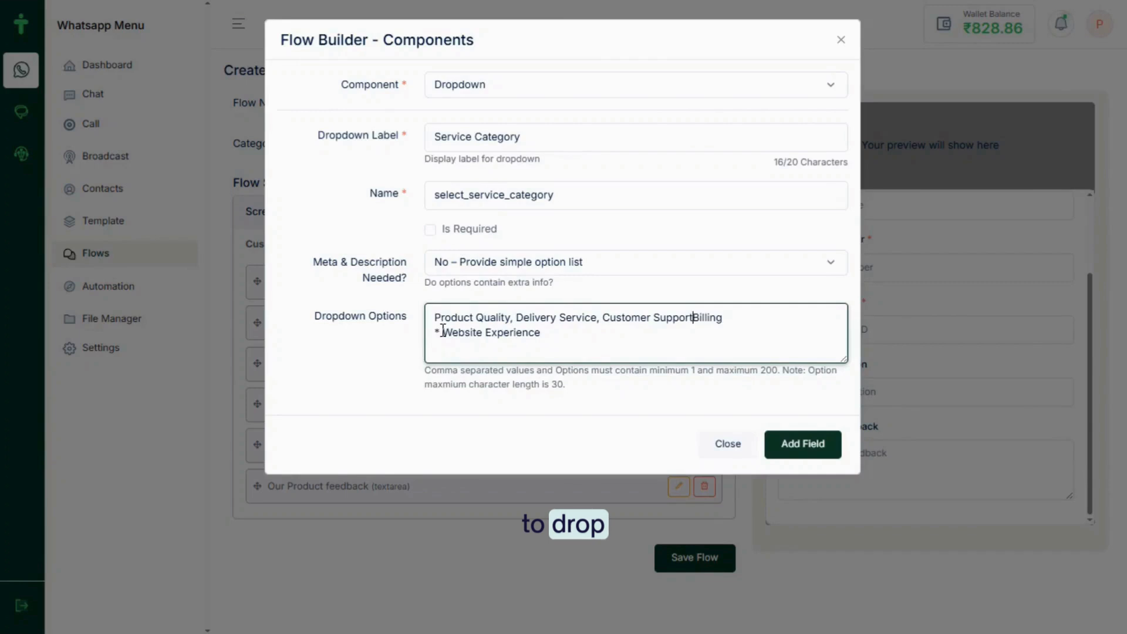
{"action": "type", "text": ","}
{"action": "key", "text": "Down"}
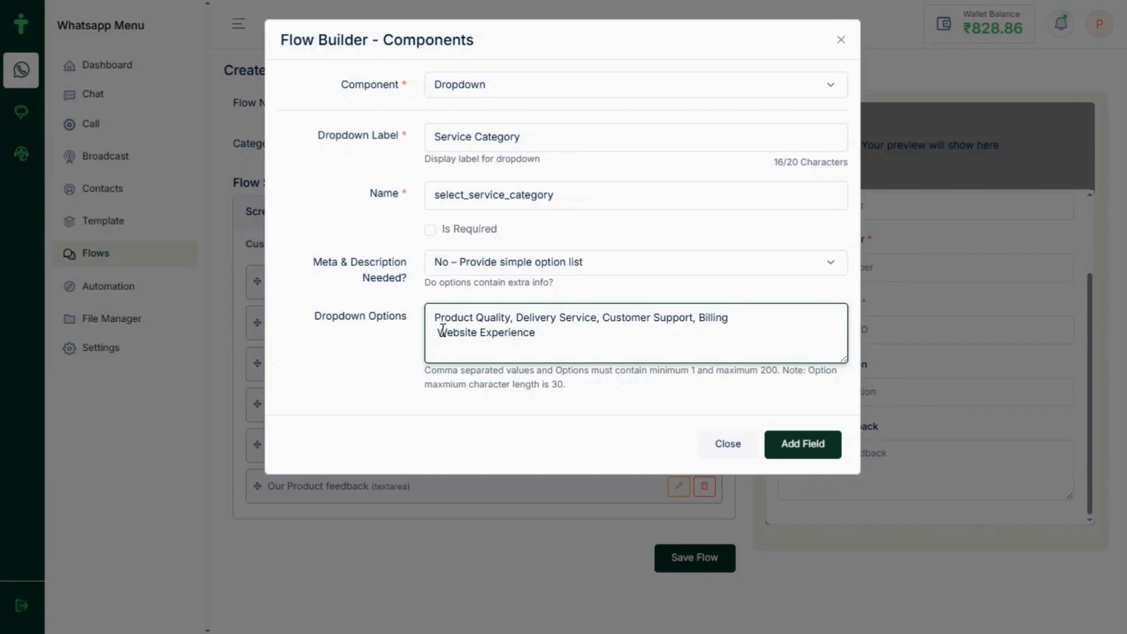
{"action": "key", "text": "BackSpace"}
{"action": "type", "text": ",Website Experience"}
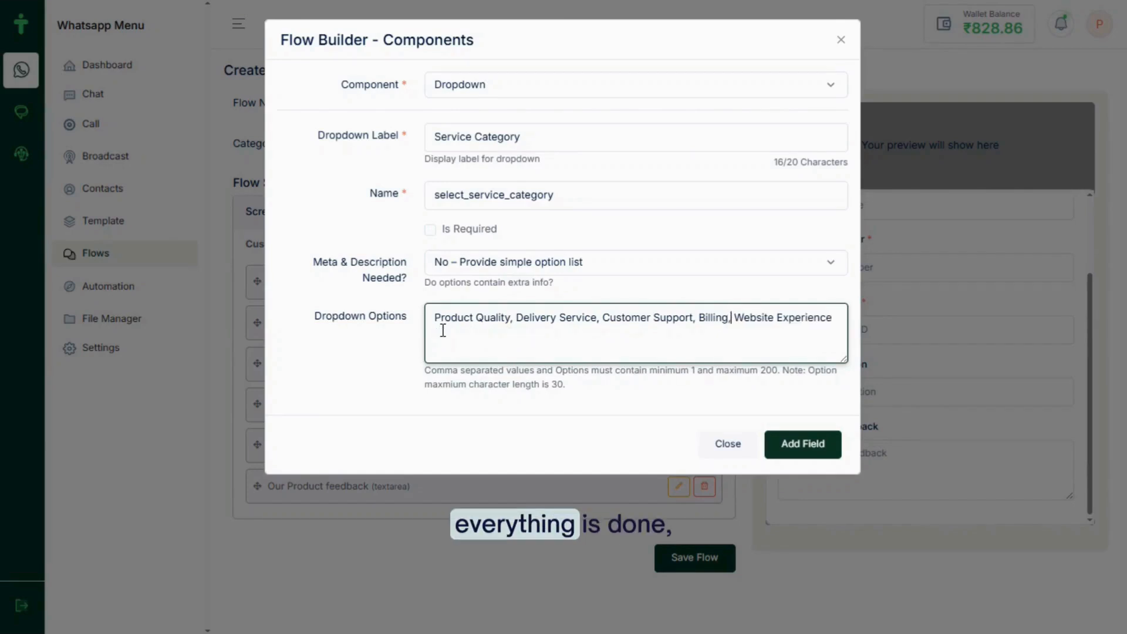
Add the Service Category dropdown and verify its five options in the preview
{"action": "left_click", "coordinate": [805, 456]}
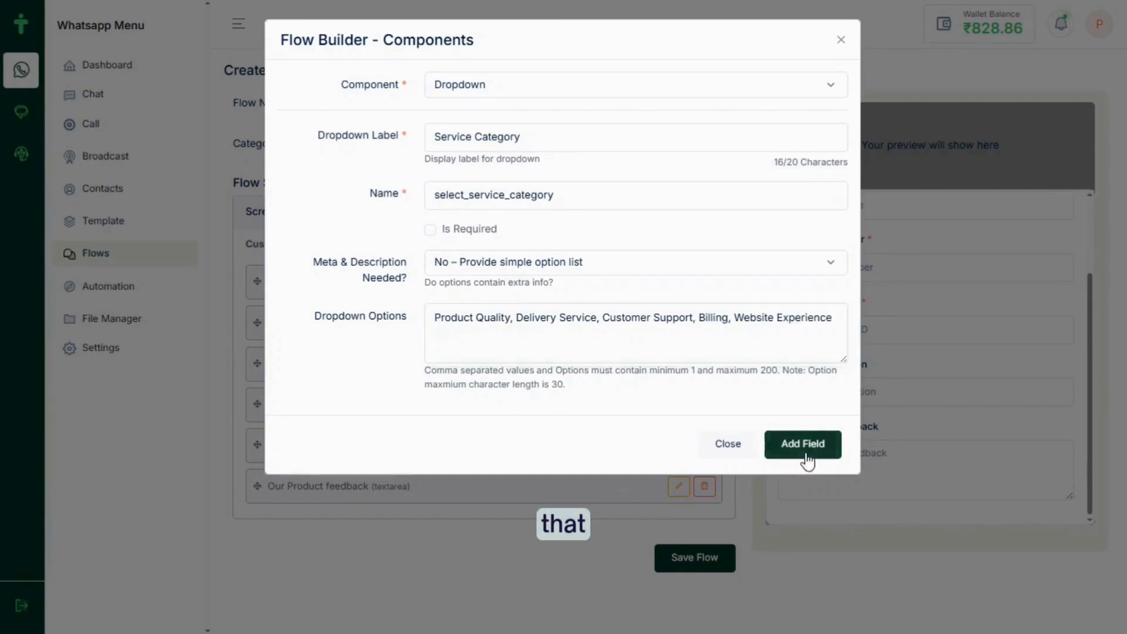
{"action": "scroll", "coordinate": [937, 470], "scroll_direction": "down", "scroll_amount": 3}
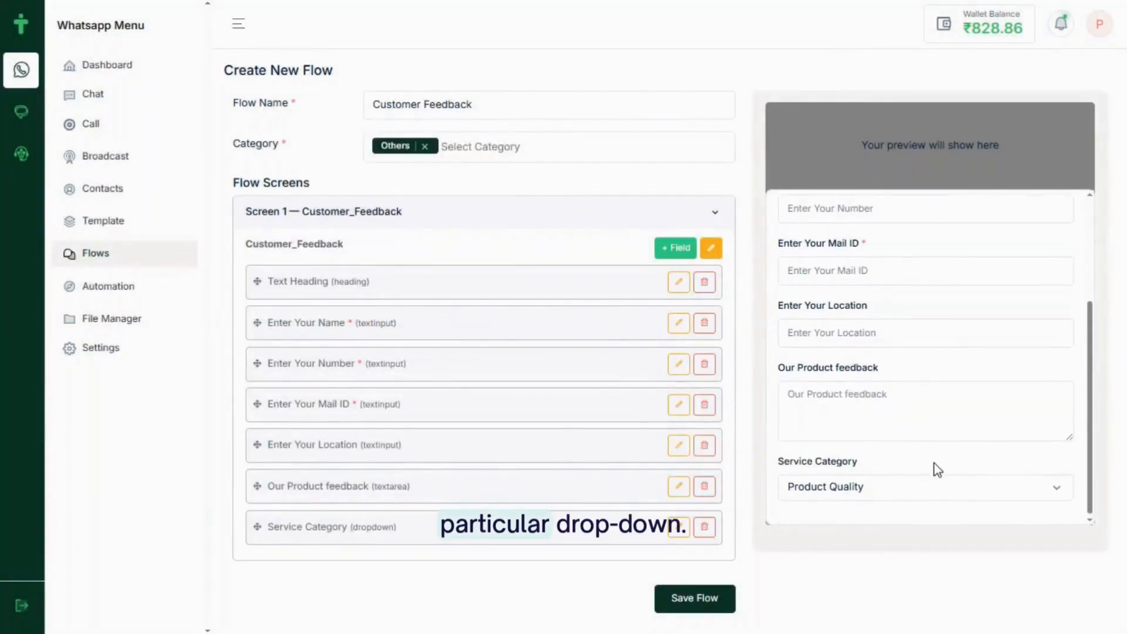
{"action": "left_click", "coordinate": [884, 493]}
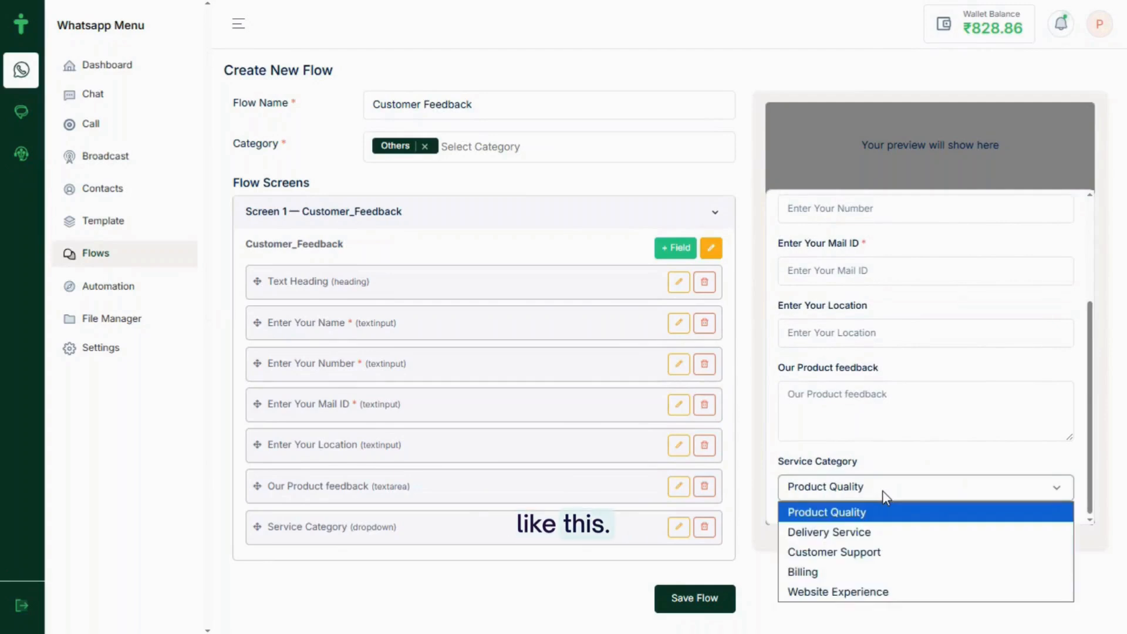
{"action": "left_click", "coordinate": [883, 492]}
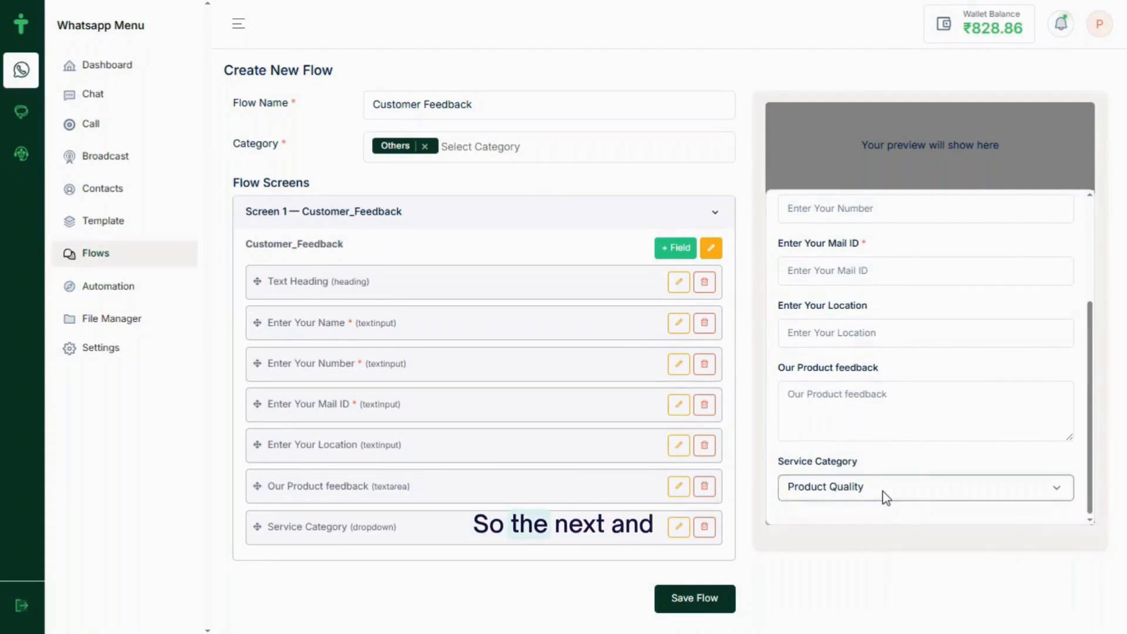
{"action": "left_click", "coordinate": [679, 248]}
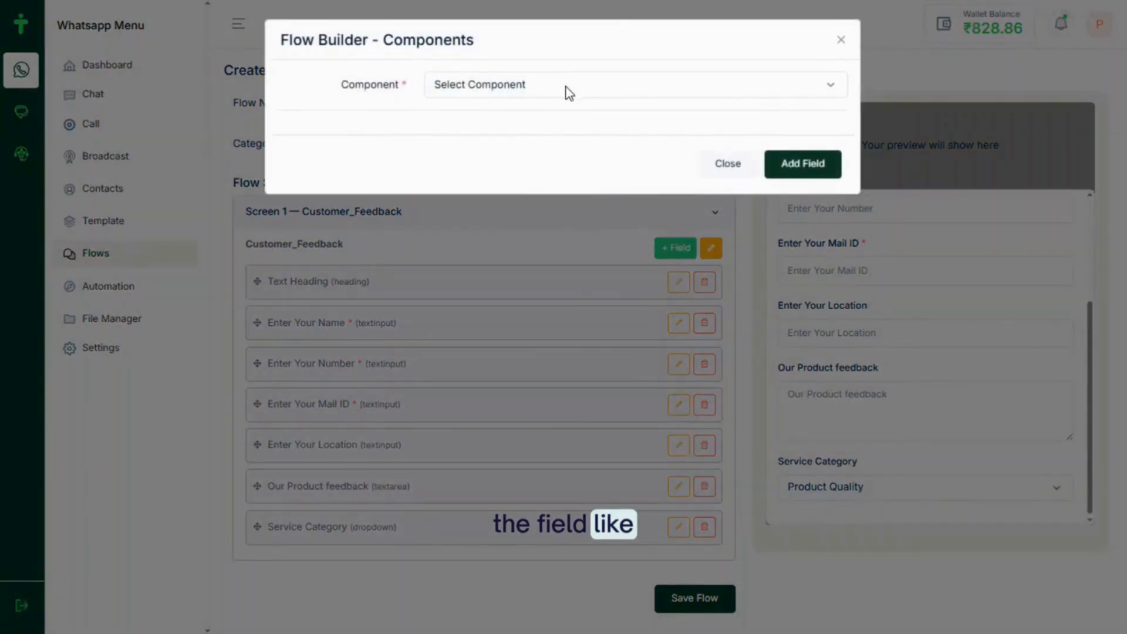
Add a Footer labelled 'Next' below the Service Category dropdown on Customer_Feedback
{"action": "left_click", "coordinate": [566, 86]}
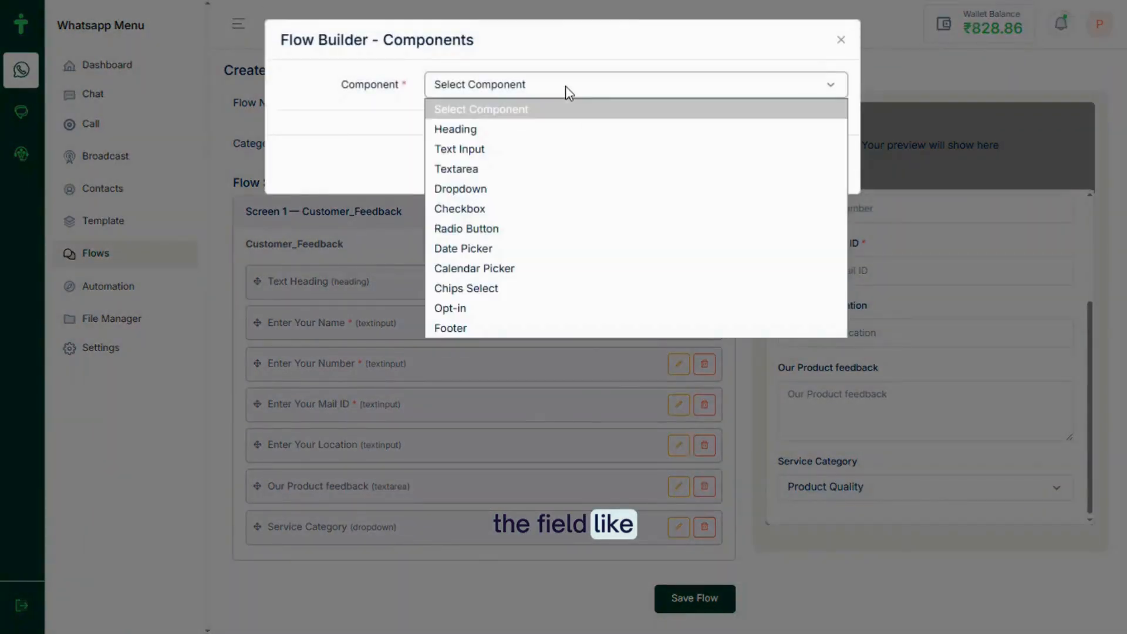
{"action": "left_click", "coordinate": [513, 325]}
{"action": "left_click", "coordinate": [468, 140]}
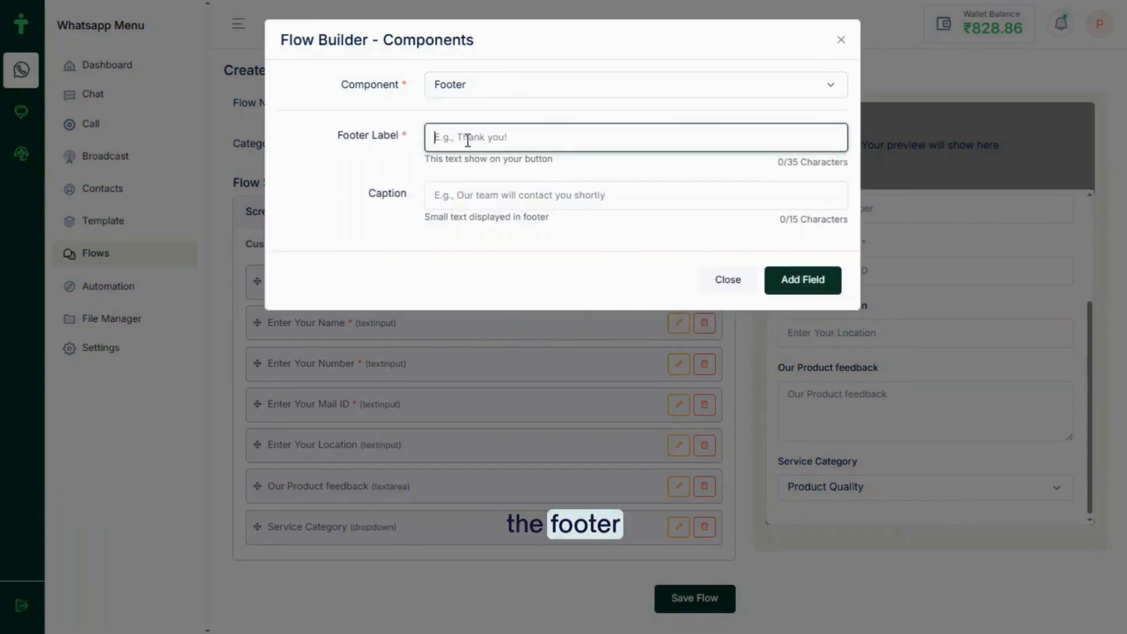
{"action": "type", "text": "Ne"}
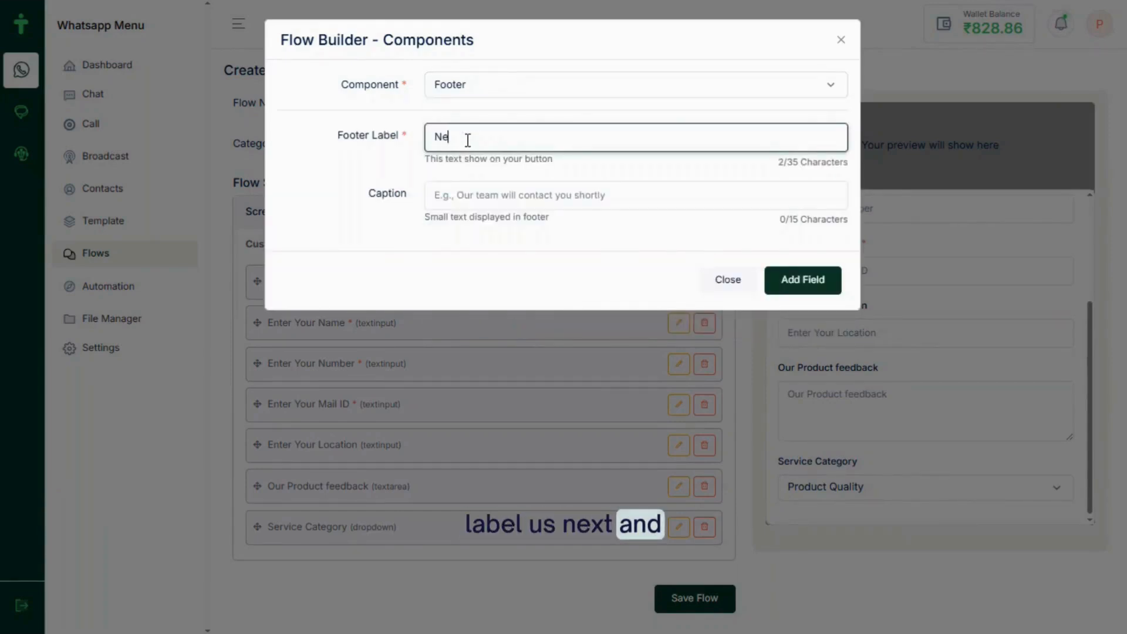
{"action": "left_click", "coordinate": [810, 288]}
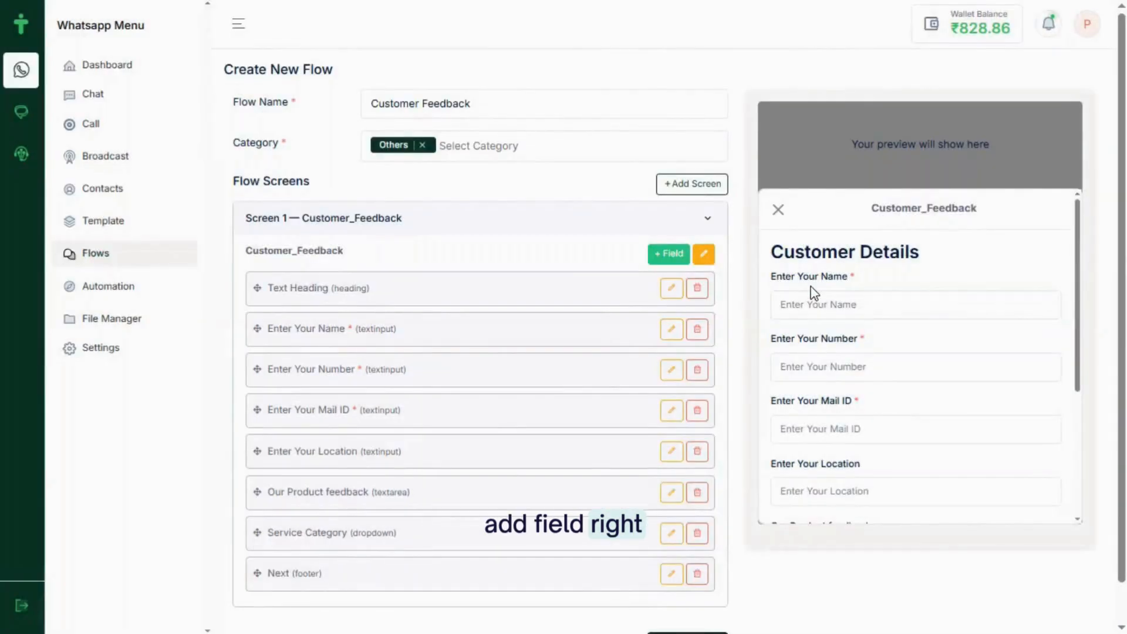
{"action": "scroll", "coordinate": [813, 293], "scroll_direction": "down", "scroll_amount": 3}
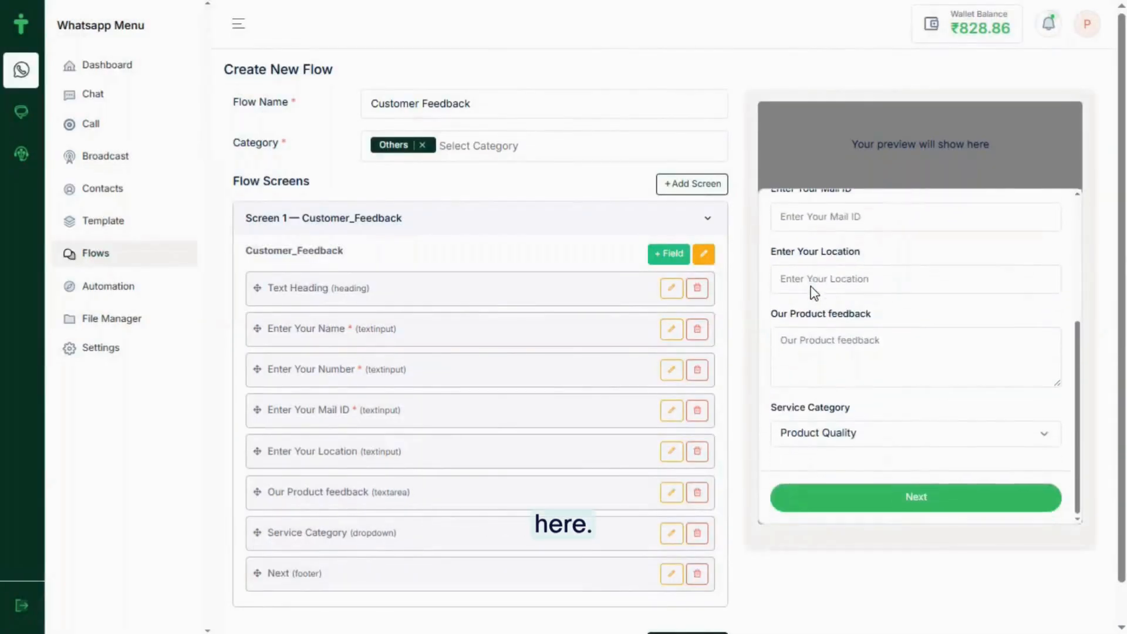
Create and save a new screen named Feedback_Form
{"action": "left_click", "coordinate": [688, 186]}
{"action": "left_click", "coordinate": [515, 109]}
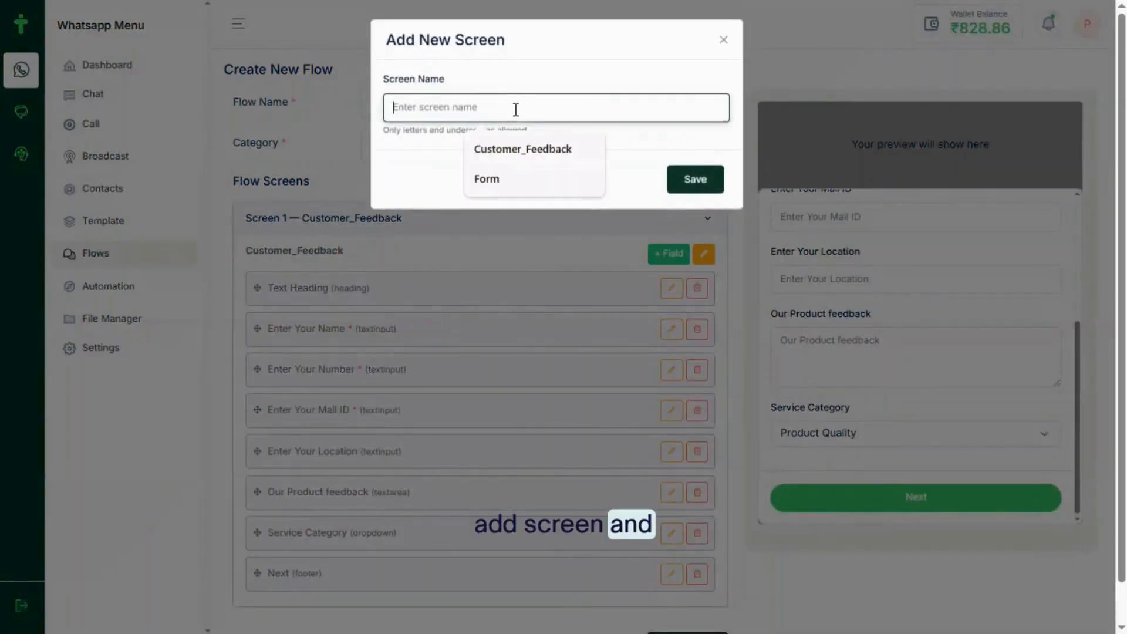
{"action": "type", "text": "Feedback_Form"}
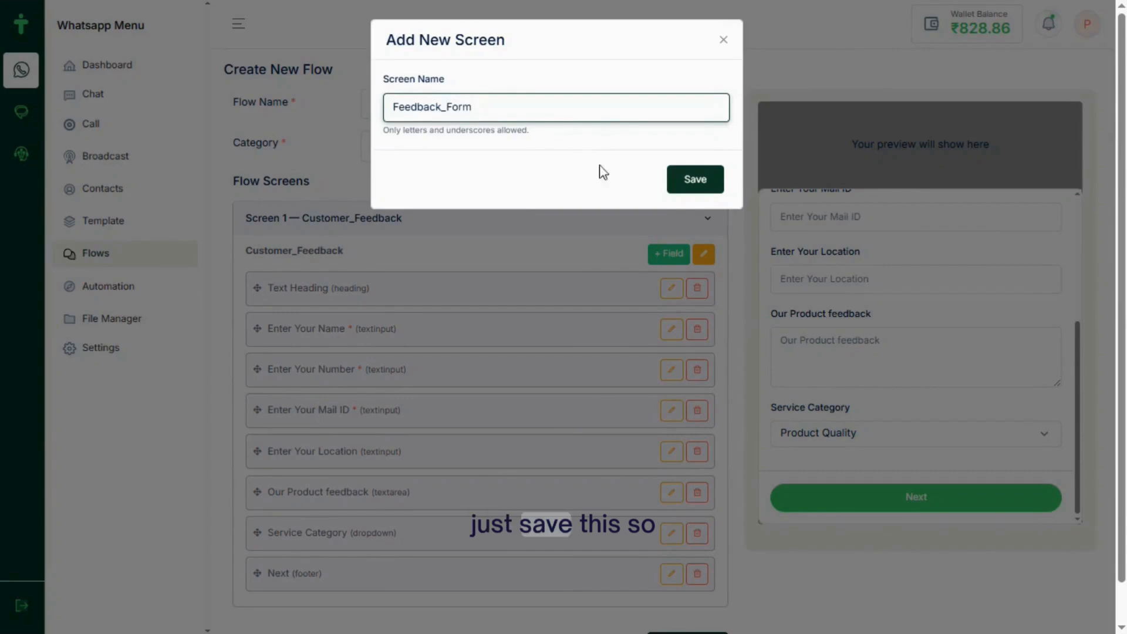
{"action": "left_click", "coordinate": [686, 187]}
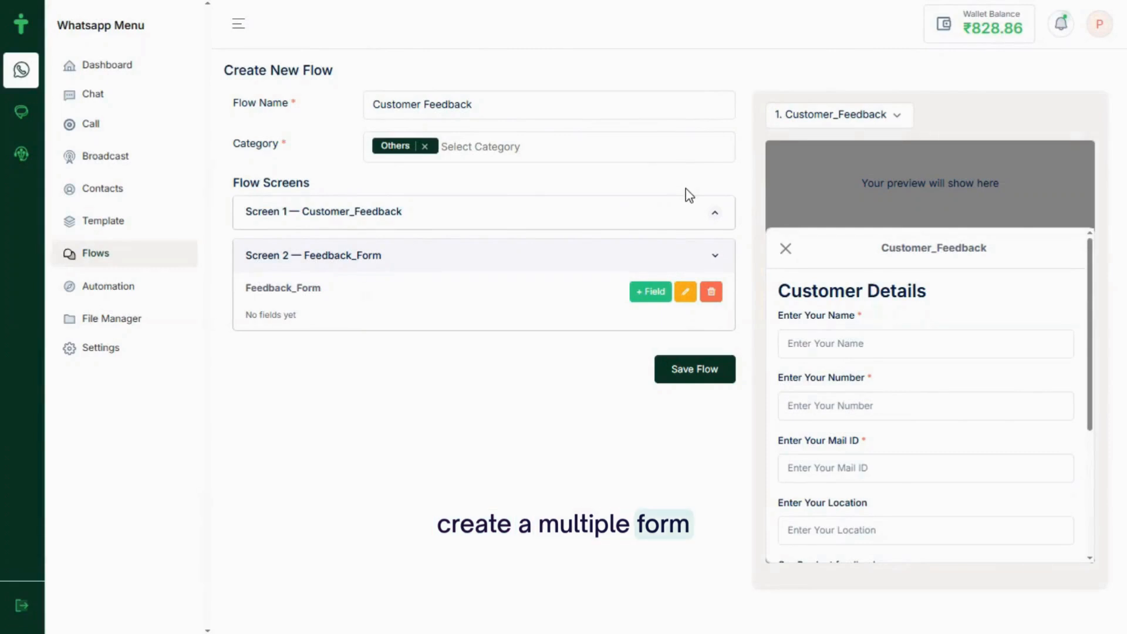
Show 2. Feedback_Form in the preview and begin a new field on it
{"action": "left_click", "coordinate": [881, 115]}
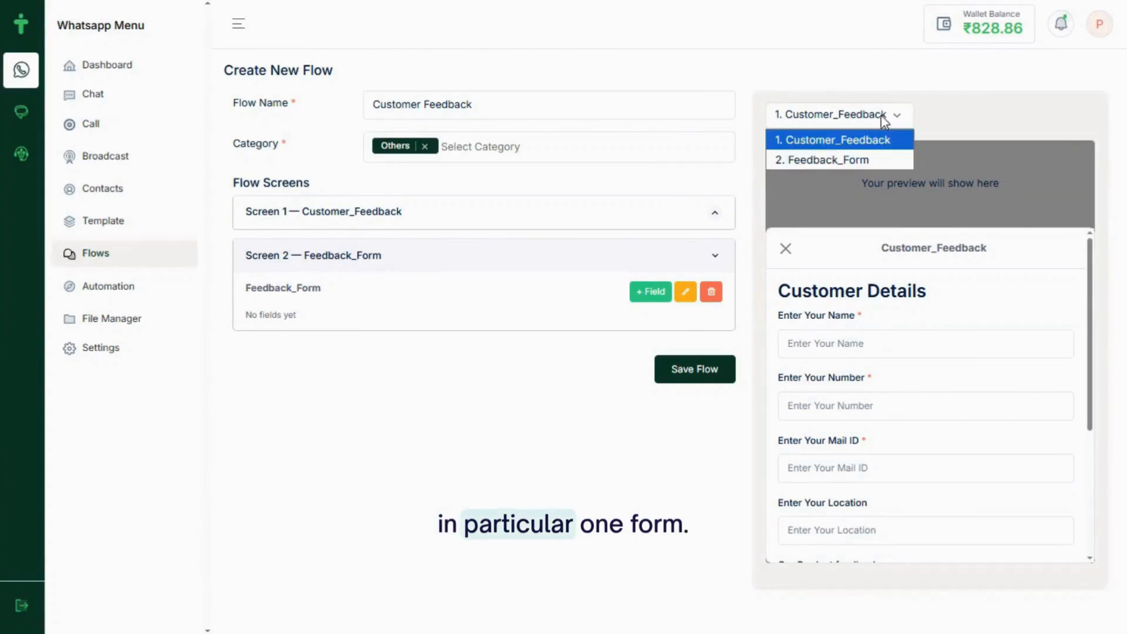
{"action": "left_click", "coordinate": [852, 161]}
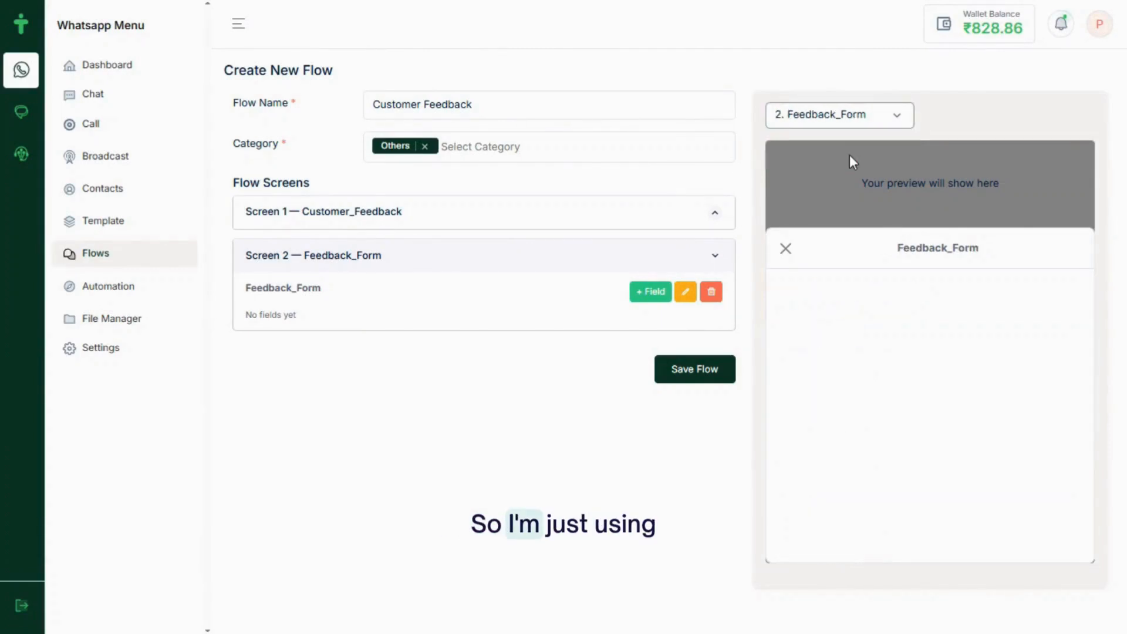
{"action": "left_click", "coordinate": [651, 300]}
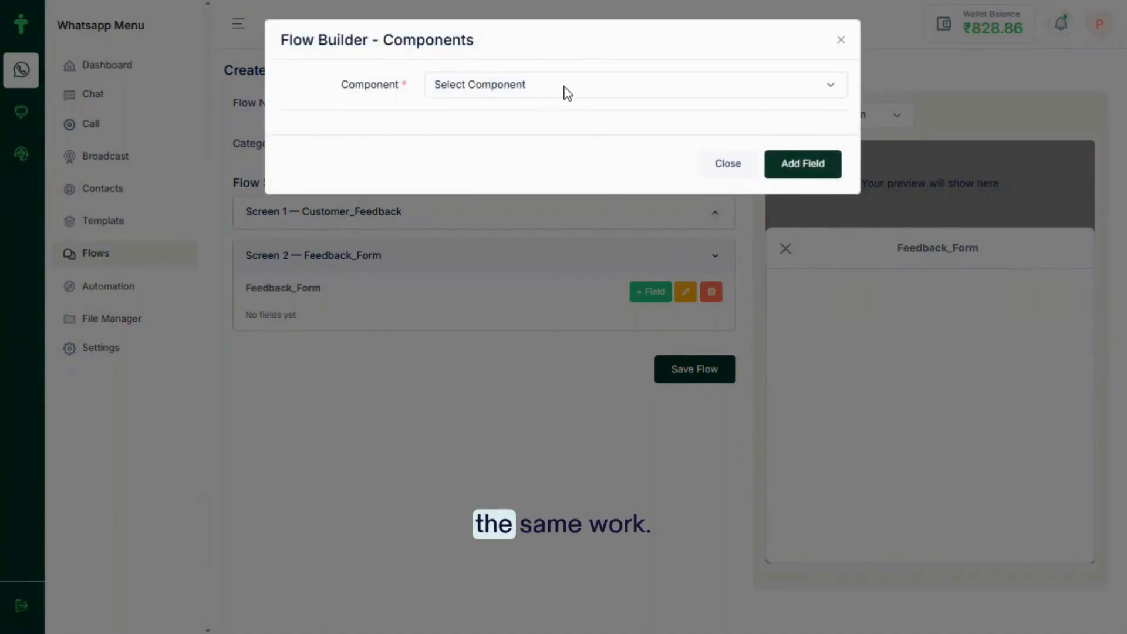
Make the new field a Checkbox labelled 'Areas You Liked', named areas_you_liked
{"action": "left_click", "coordinate": [568, 93]}
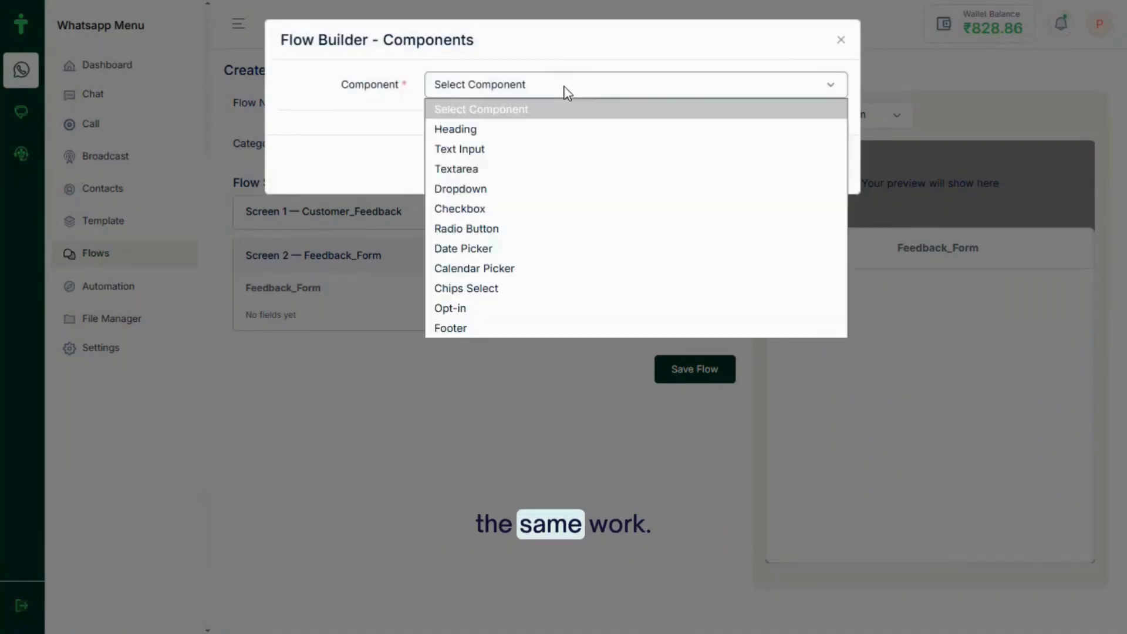
{"action": "left_click", "coordinate": [489, 212]}
{"action": "left_click", "coordinate": [439, 138]}
{"action": "type", "text": "Areas You Liked"}
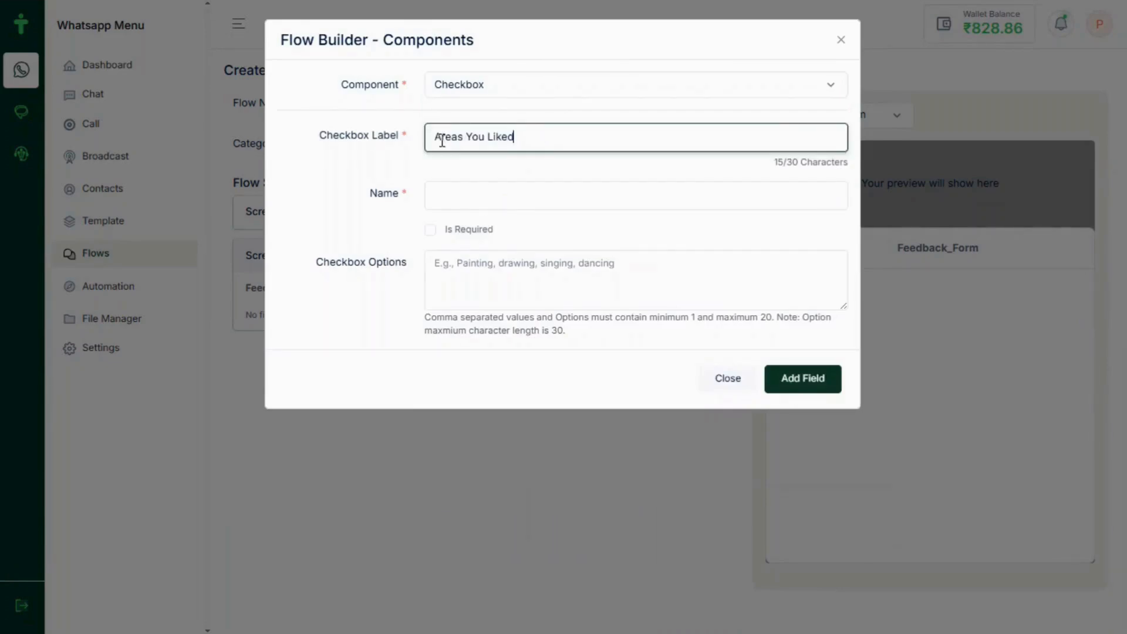
{"action": "left_click", "coordinate": [456, 198]}
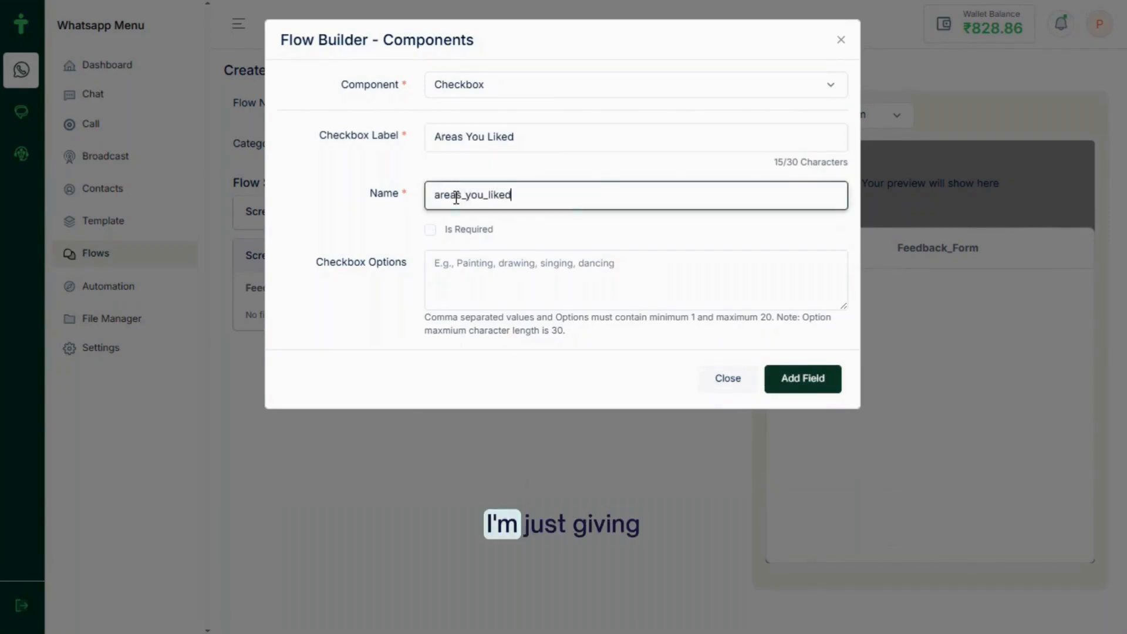
{"action": "left_click", "coordinate": [462, 275]}
Enter options Fast Delivery, Product Quality, Customer Service, Easy Navigation comma-separated and add the checkbox
{"action": "type", "text": "Fast Delivery * Product Quality * Customer Service * Easy Navigation"}
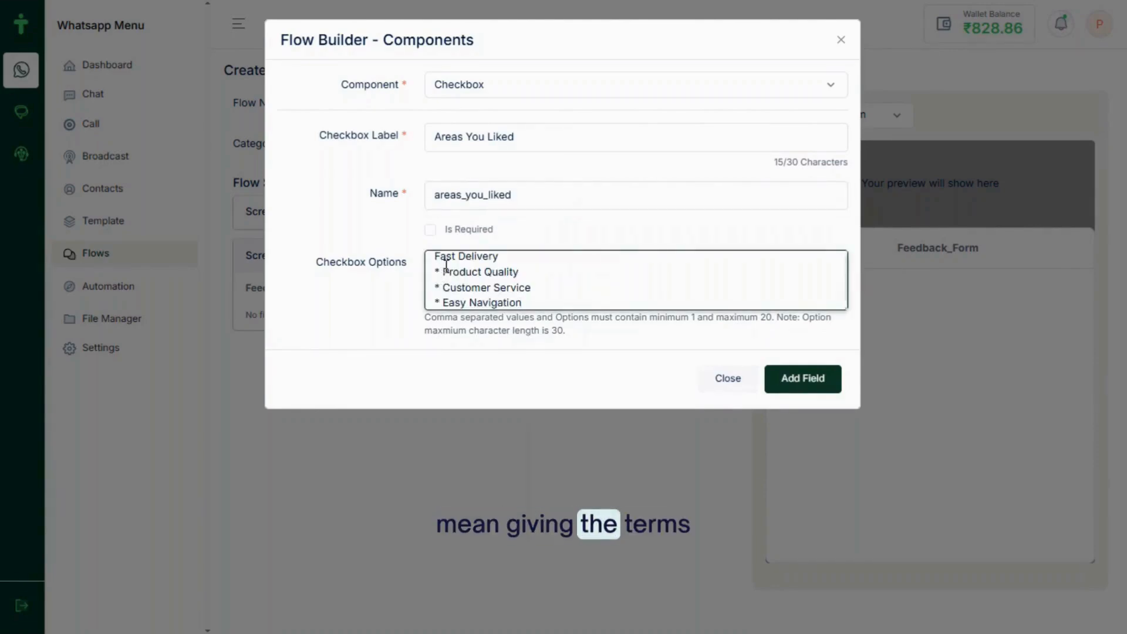
{"action": "left_click", "coordinate": [445, 271]}
{"action": "key", "text": "BackSpace"}
{"action": "key", "text": "BackSpace"}
{"action": "key", "text": "BackSpace"}
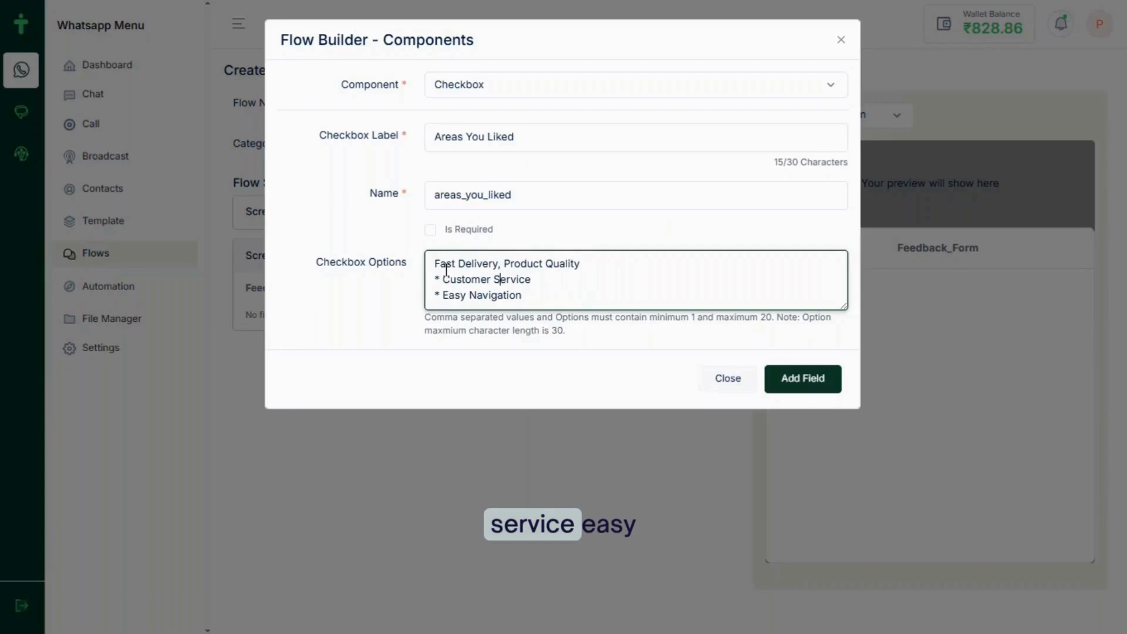
{"action": "key", "text": "Left"}
{"action": "key", "text": "Left"}
{"action": "key", "text": "Left"}
{"action": "key", "text": "Left"}
{"action": "key", "text": "BackSpace"}
{"action": "key", "text": "BackSpace"}
{"action": "key", "text": "BackSpace"}
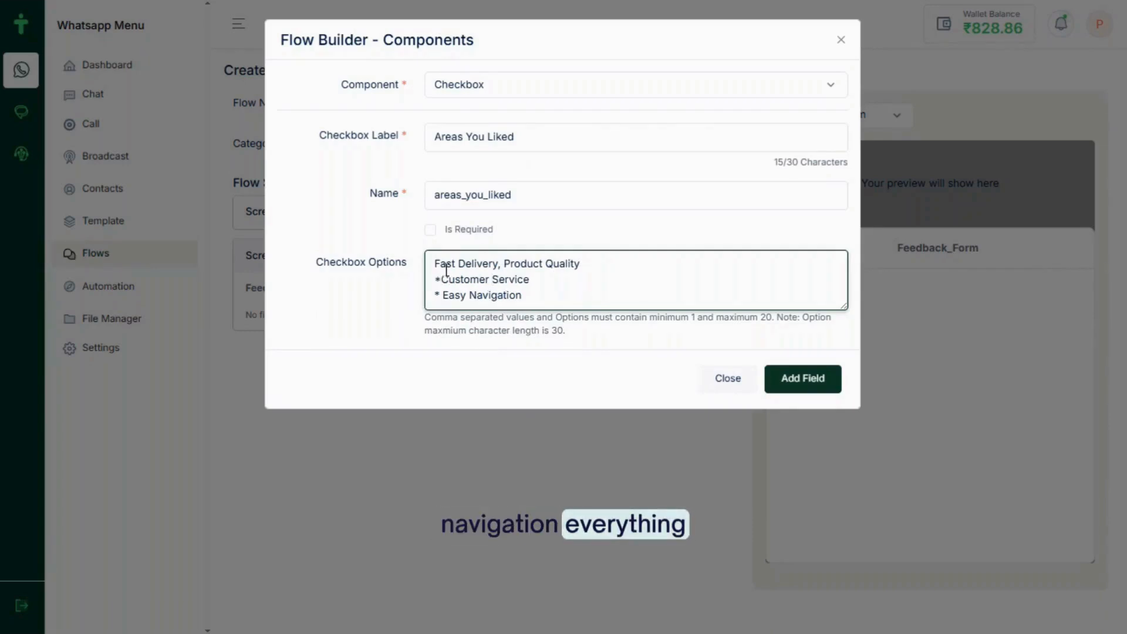
{"action": "type", "text": ", Customer Service"}
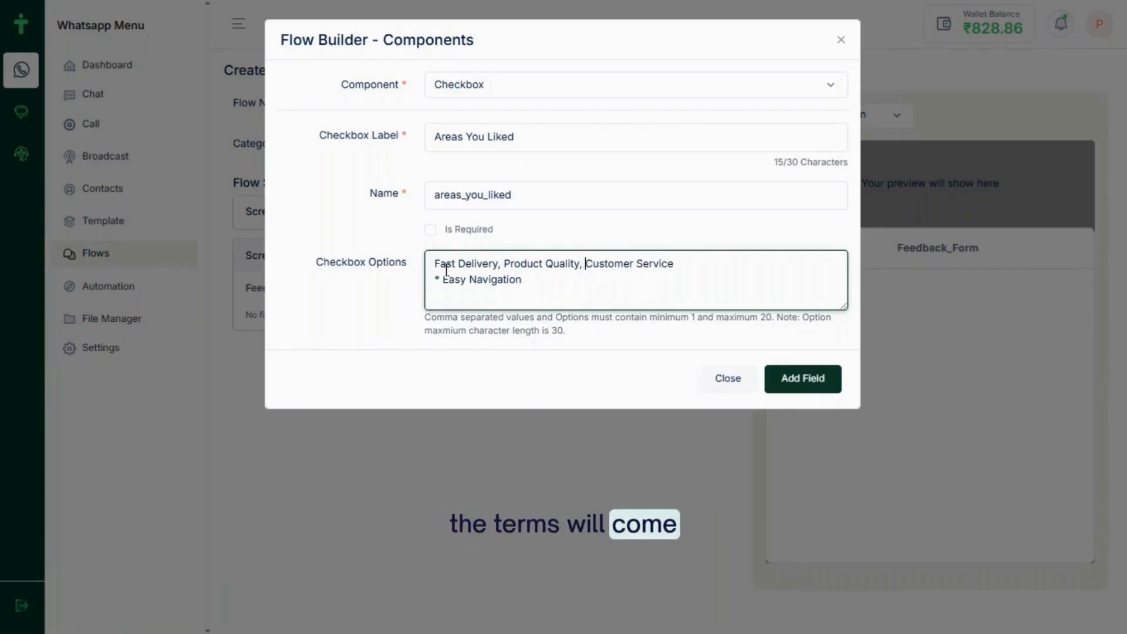
{"action": "key", "text": "Down"}
{"action": "key", "text": "Left"}
{"action": "key", "text": "Left"}
{"action": "key", "text": "Left"}
{"action": "key", "text": "Left"}
{"action": "key", "text": "Left"}
{"action": "key", "text": "Left"}
{"action": "key", "text": "Left"}
{"action": "key", "text": "Left"}
{"action": "key", "text": "Left"}
{"action": "key", "text": "Left"}
{"action": "key", "text": "Left"}
{"action": "key", "text": "Left"}
{"action": "key", "text": "Left"}
{"action": "key", "text": "Left"}
{"action": "key", "text": "Left"}
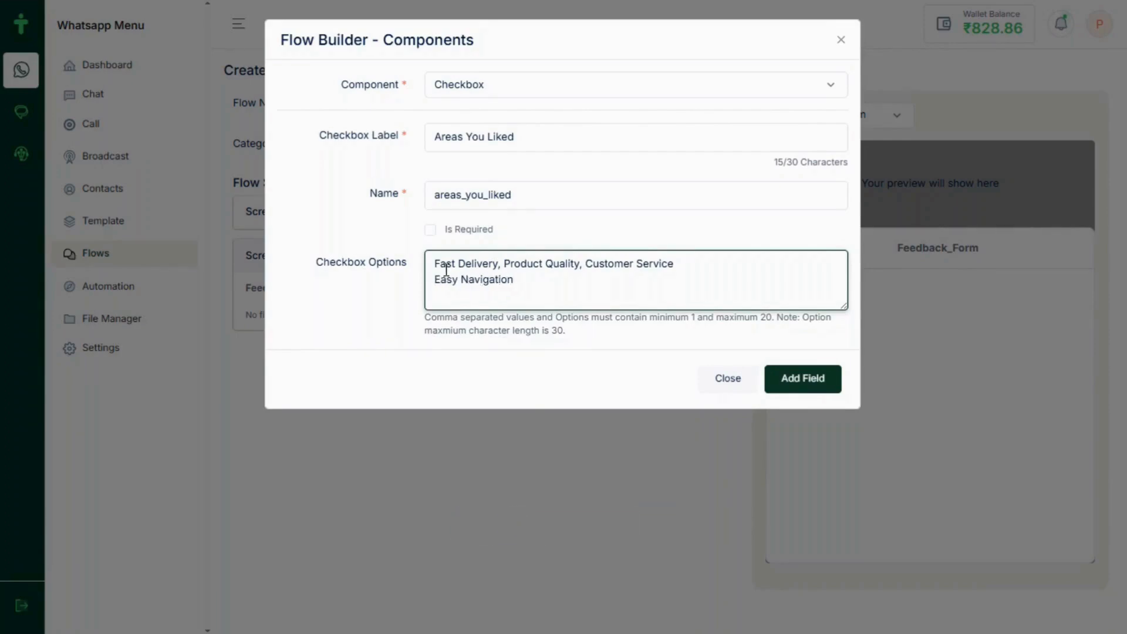
{"action": "key", "text": "BackSpace"}
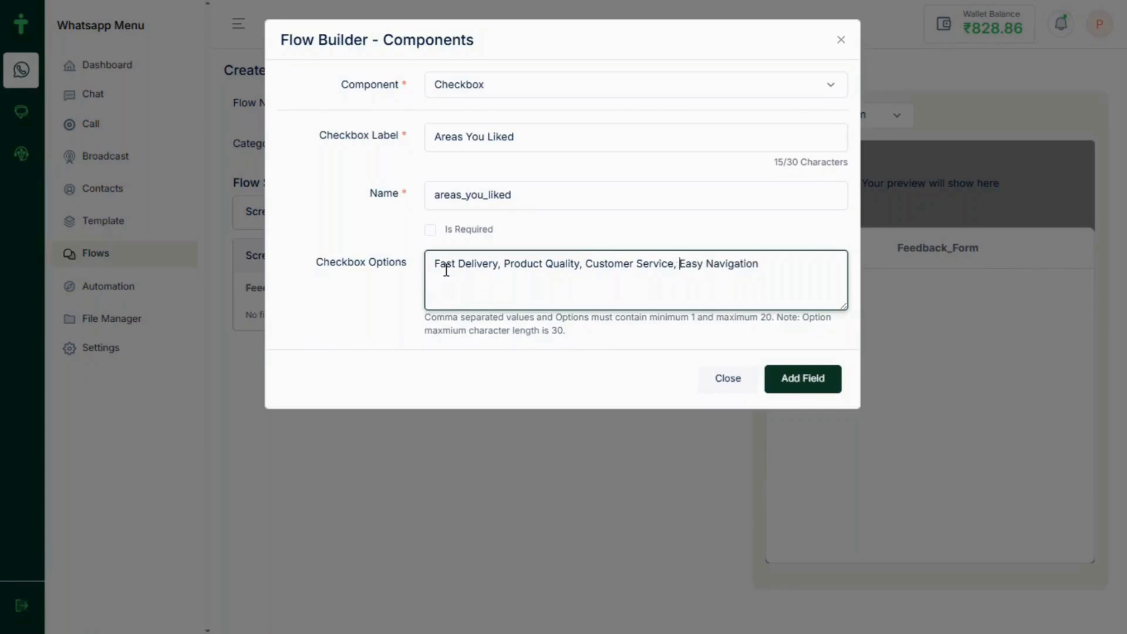
{"action": "left_click", "coordinate": [795, 388]}
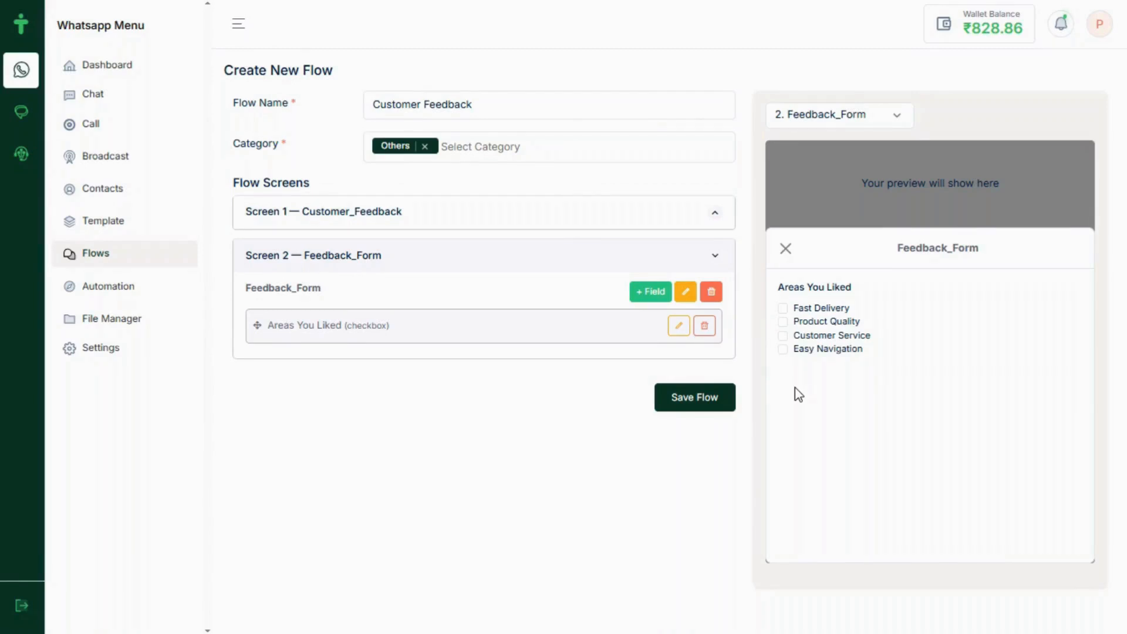
Start a Radio Button field labelled 'Overall Satisfaction', named overall_satisfaction
{"action": "left_click", "coordinate": [652, 294]}
{"action": "left_click", "coordinate": [539, 89]}
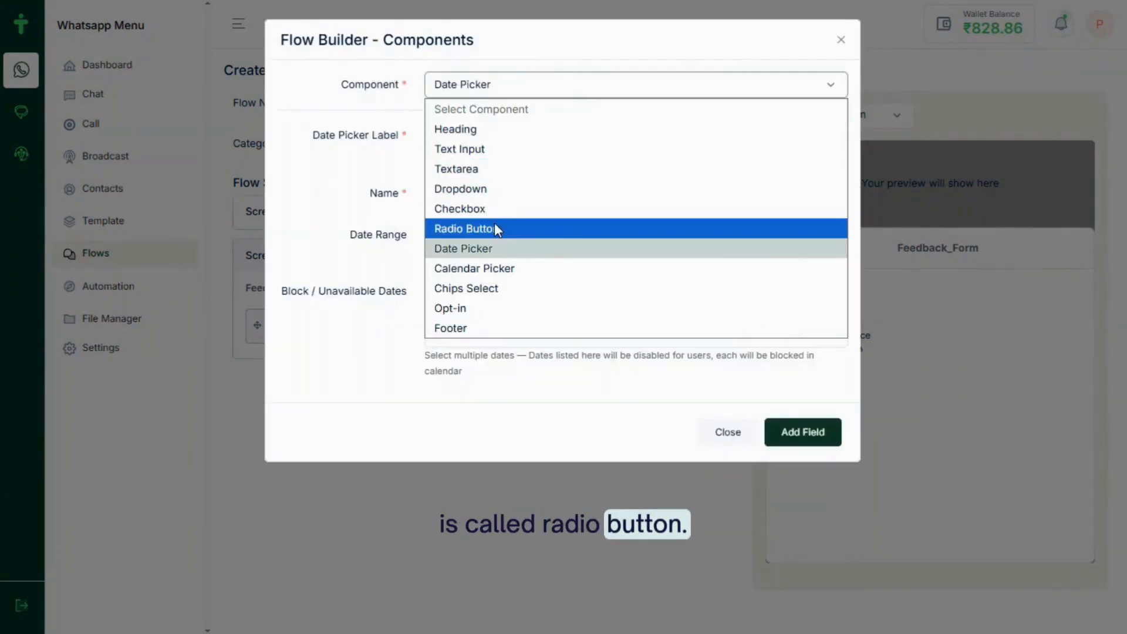
{"action": "left_click", "coordinate": [495, 224]}
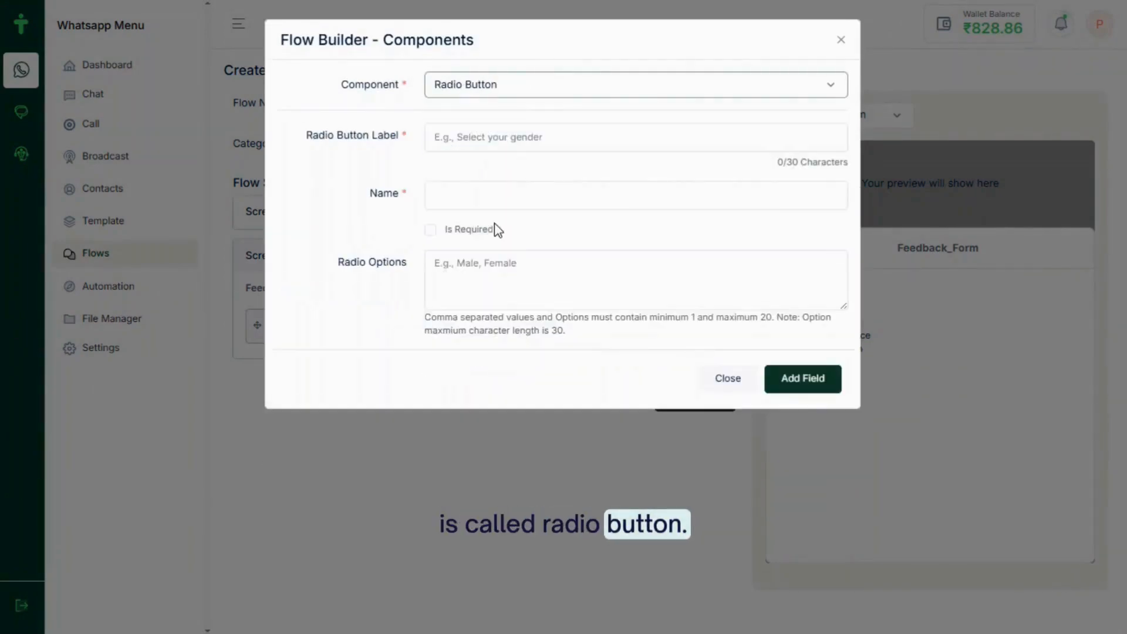
{"action": "left_click", "coordinate": [444, 140]}
{"action": "type", "text": "Overall Satisfaction"}
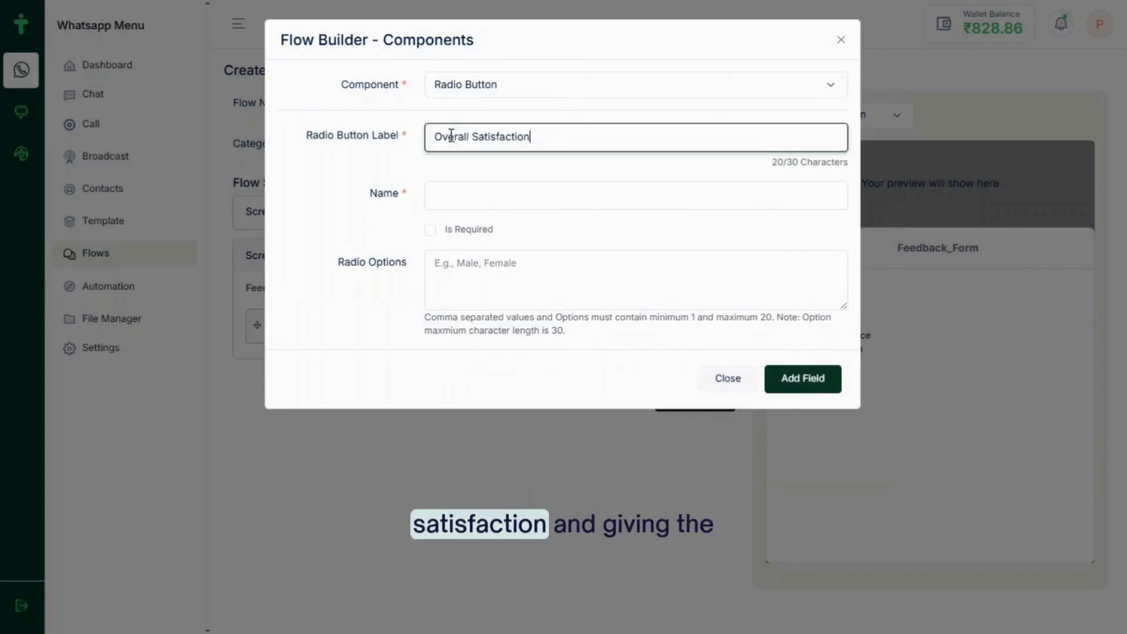
{"action": "left_click", "coordinate": [456, 194]}
{"action": "type", "text": "overall_satisfaction"}
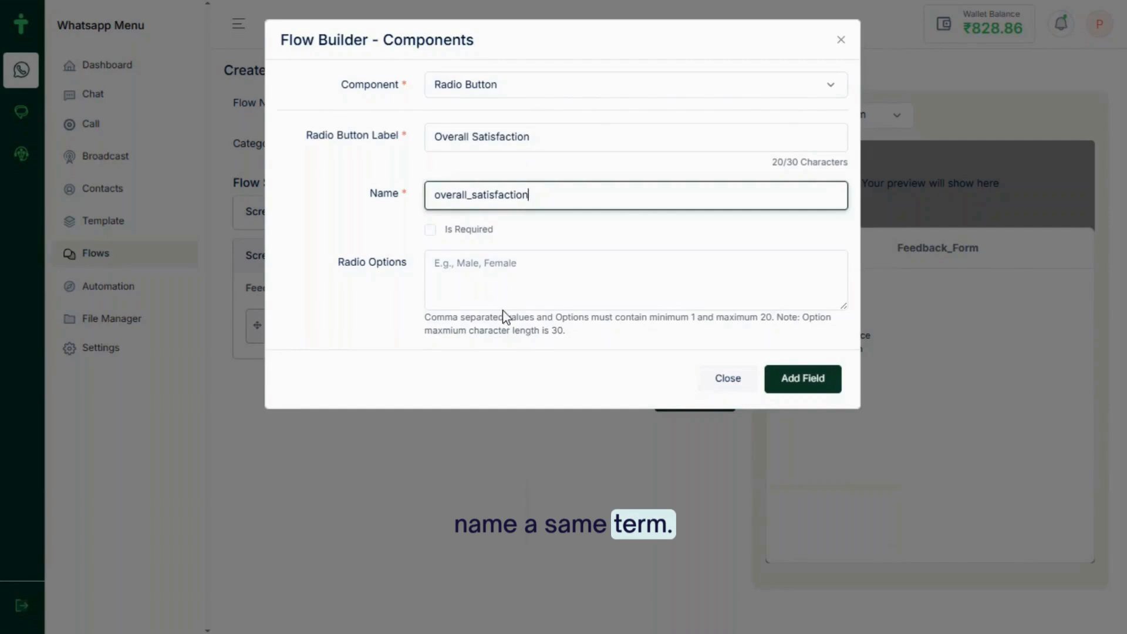
Give it comma-separated options Excellent, Good, Average, Poor and add it to Feedback_Form
{"action": "left_click", "coordinate": [453, 278]}
{"action": "type", "text": "Excellent * Good * Average * Poor"}
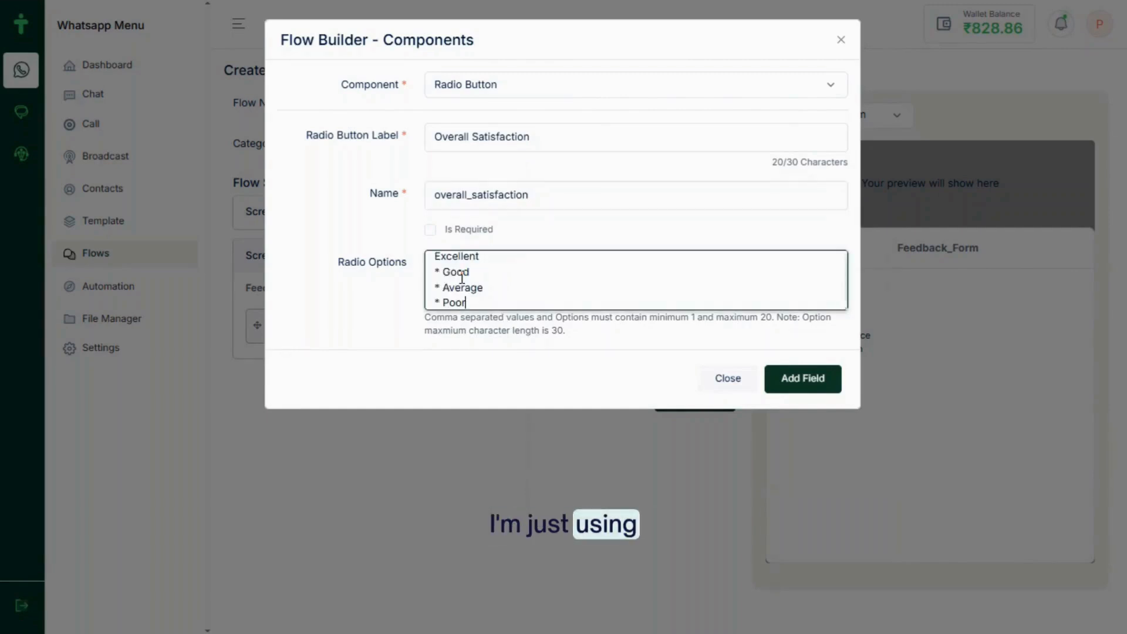
{"action": "left_click", "coordinate": [442, 300]}
{"action": "key", "text": "BackSpace"}
{"action": "key", "text": "BackSpace"}
{"action": "key", "text": "BackSpace"}
{"action": "type", "text": ", Poor"}
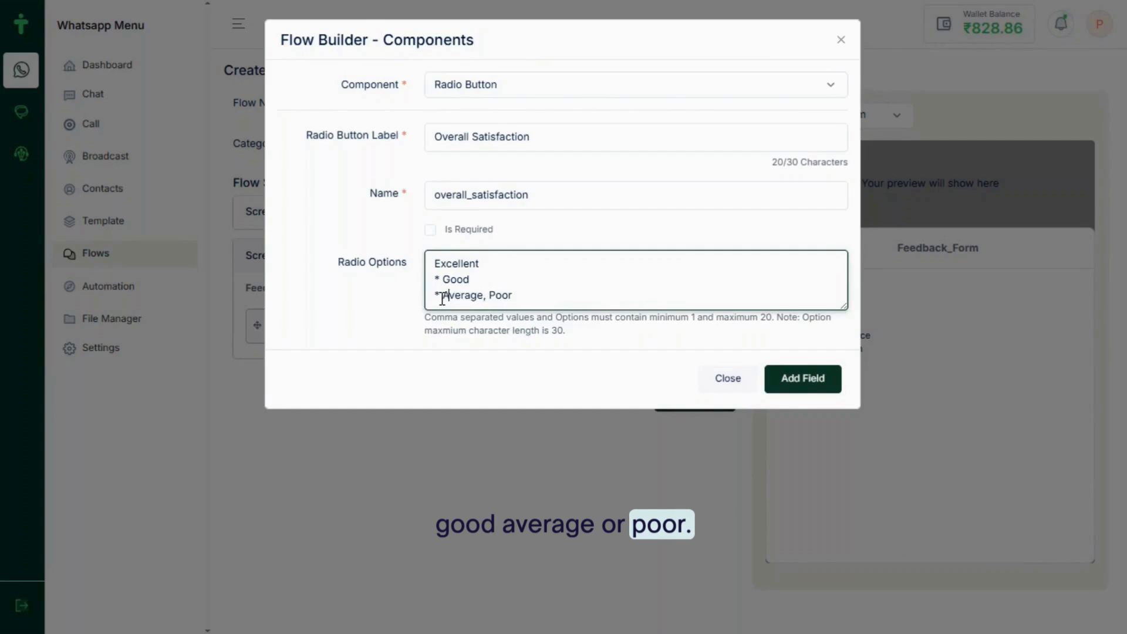
{"action": "key", "text": "BackSpace"}
{"action": "key", "text": "BackSpace"}
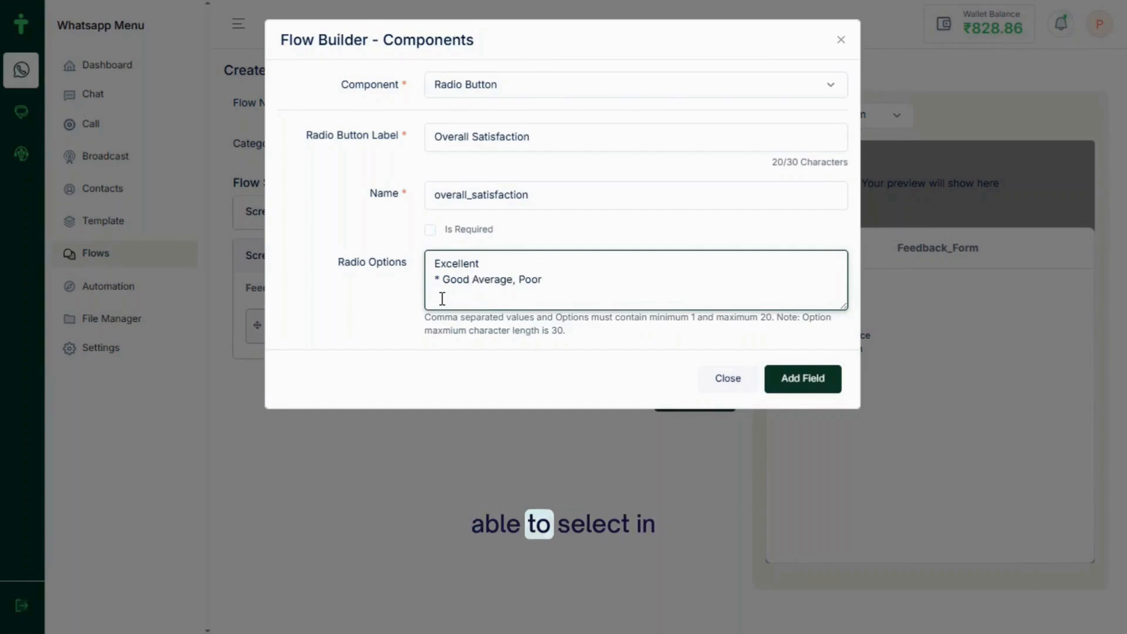
{"action": "key", "text": "BackSpace"}
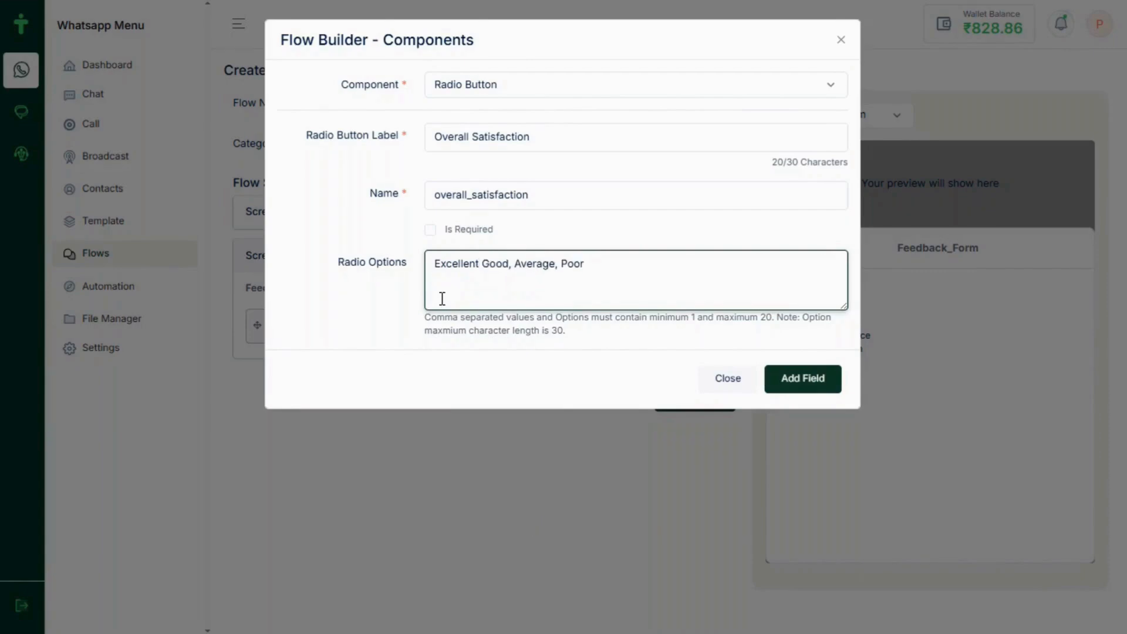
{"action": "left_click", "coordinate": [803, 379]}
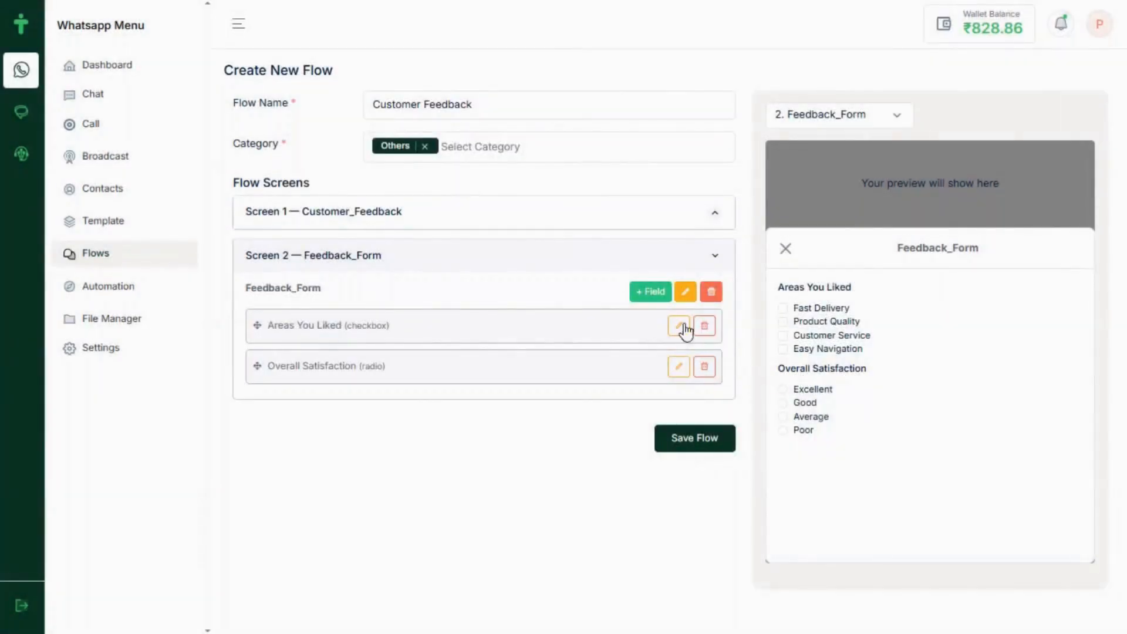
{"action": "left_click", "coordinate": [650, 292]}
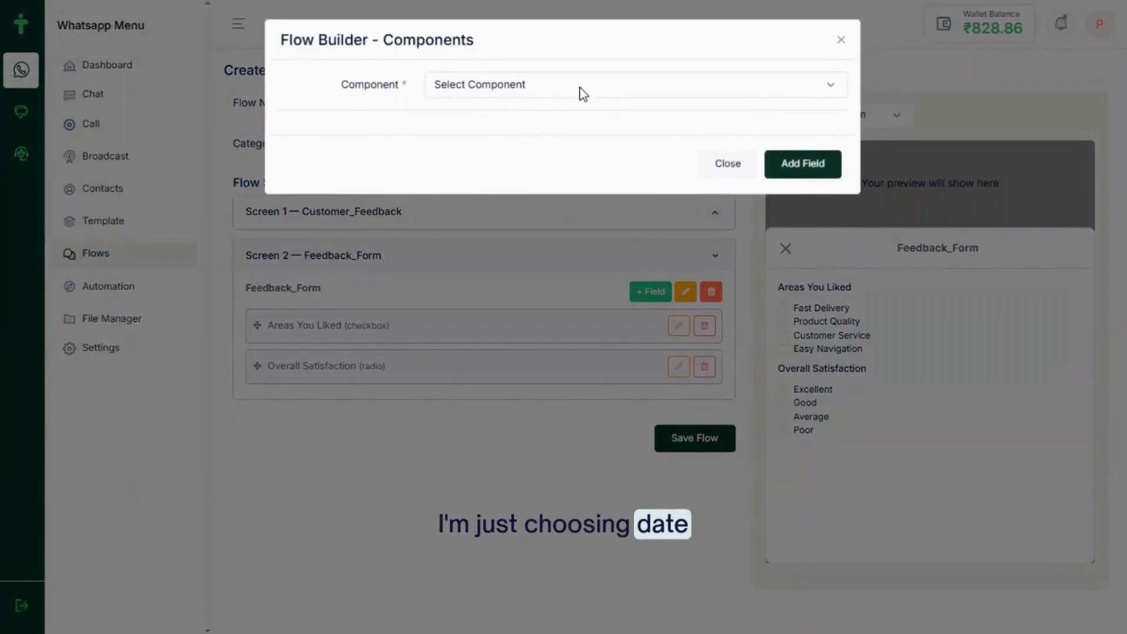
Make the new field a Date Picker labelled 'Purchase Date', named purchase_date
{"action": "left_click", "coordinate": [570, 83]}
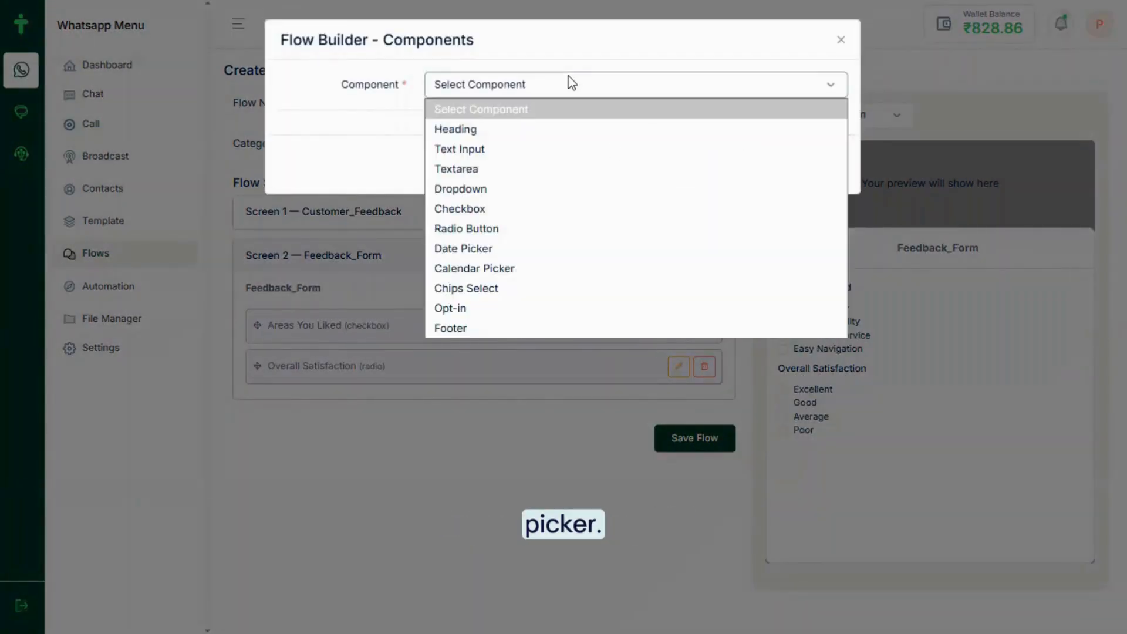
{"action": "left_click", "coordinate": [499, 248]}
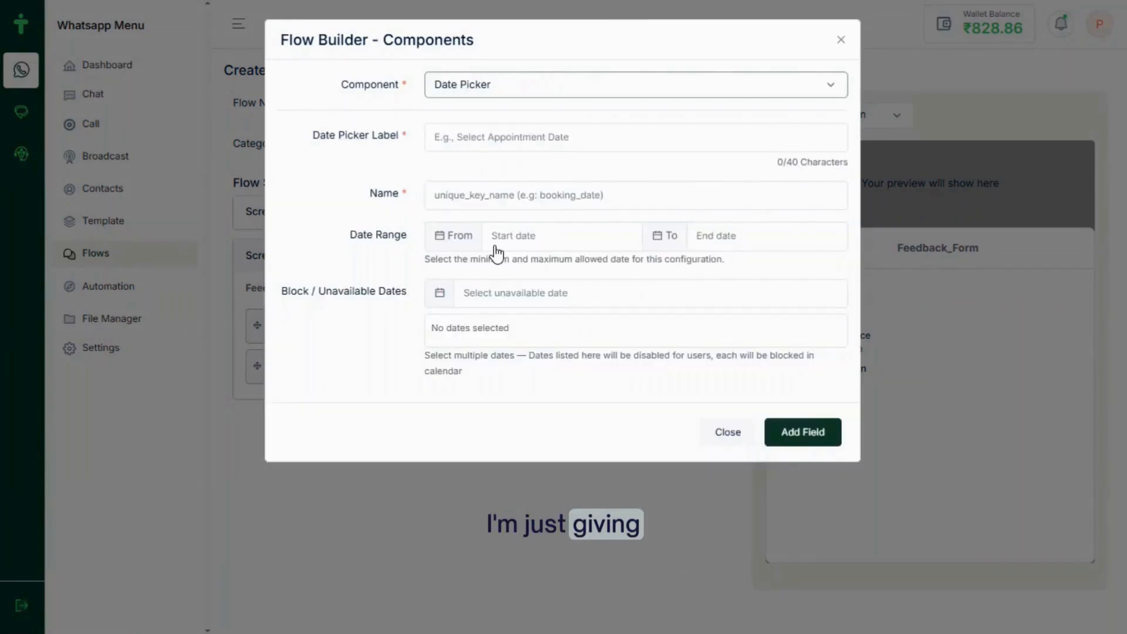
{"action": "left_click", "coordinate": [507, 136]}
{"action": "type", "text": "Purchase Date"}
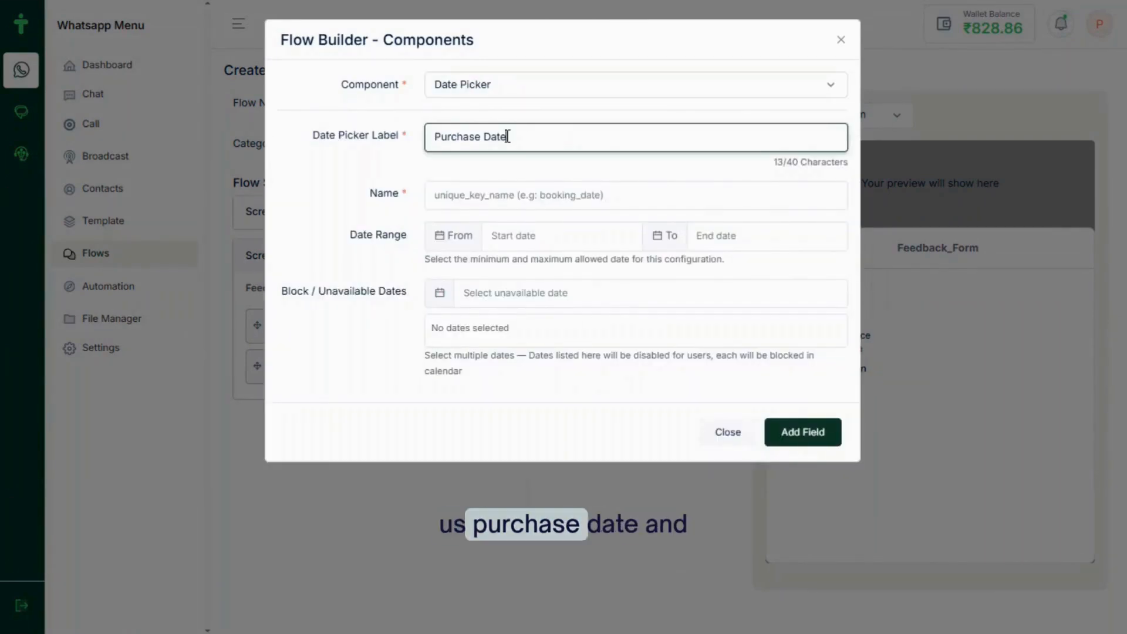
{"action": "left_click", "coordinate": [475, 201]}
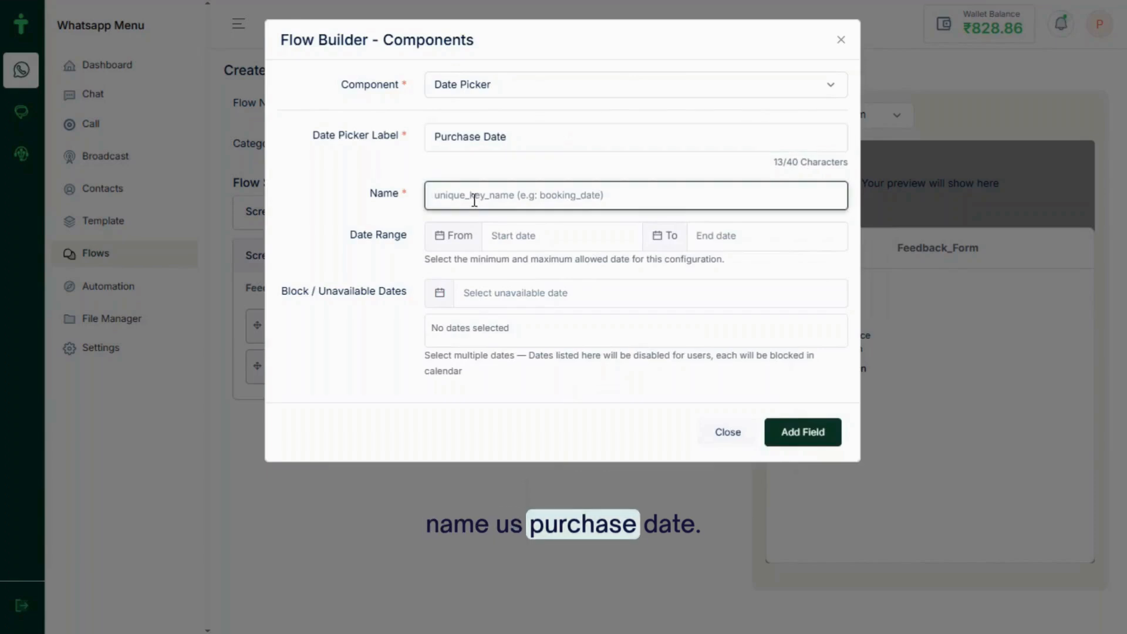
{"action": "type", "text": "purchase_date"}
{"action": "left_click", "coordinate": [462, 241]}
Allow dates 2026-05-25 to 2026-06-25, block 2026-05-31, and add the Purchase Date field
{"action": "left_click", "coordinate": [506, 239]}
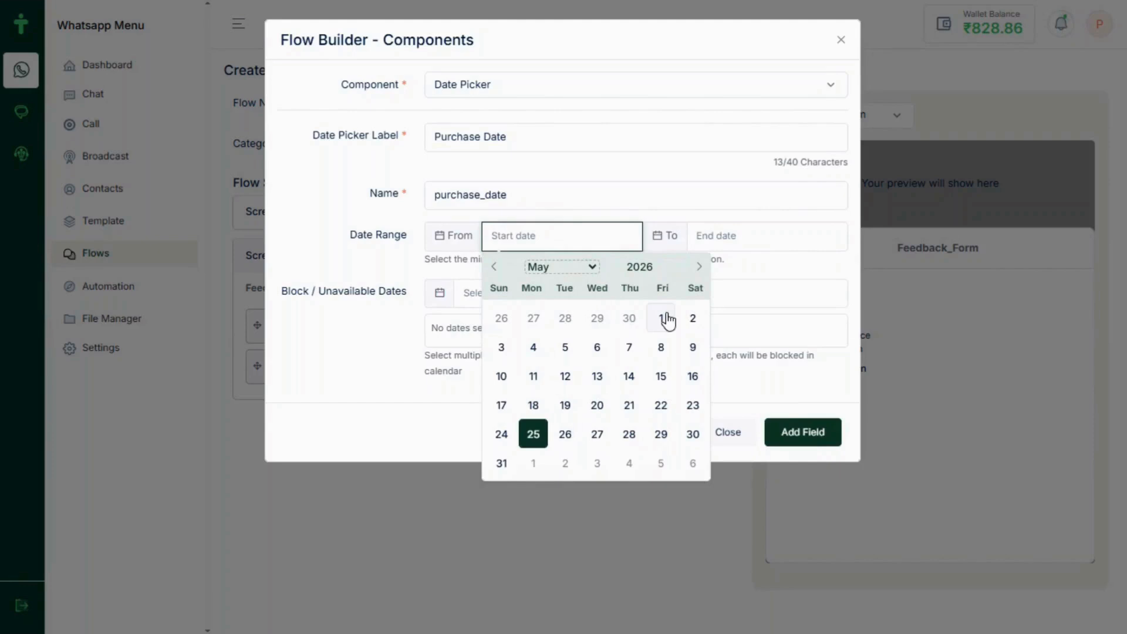
{"action": "left_click", "coordinate": [533, 433]}
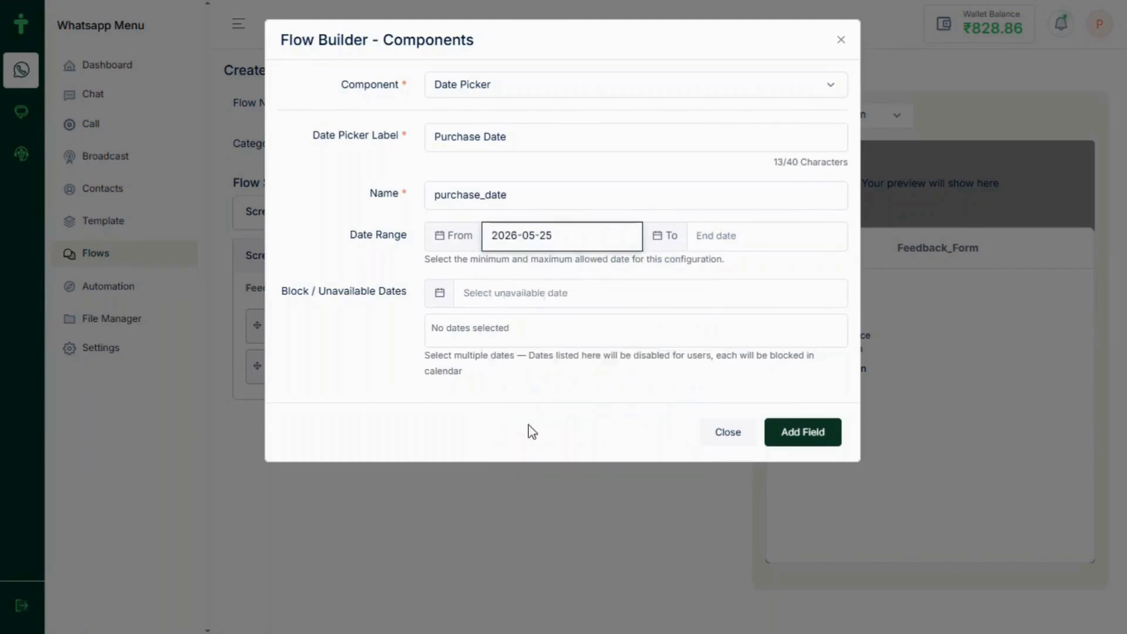
{"action": "left_click", "coordinate": [703, 248]}
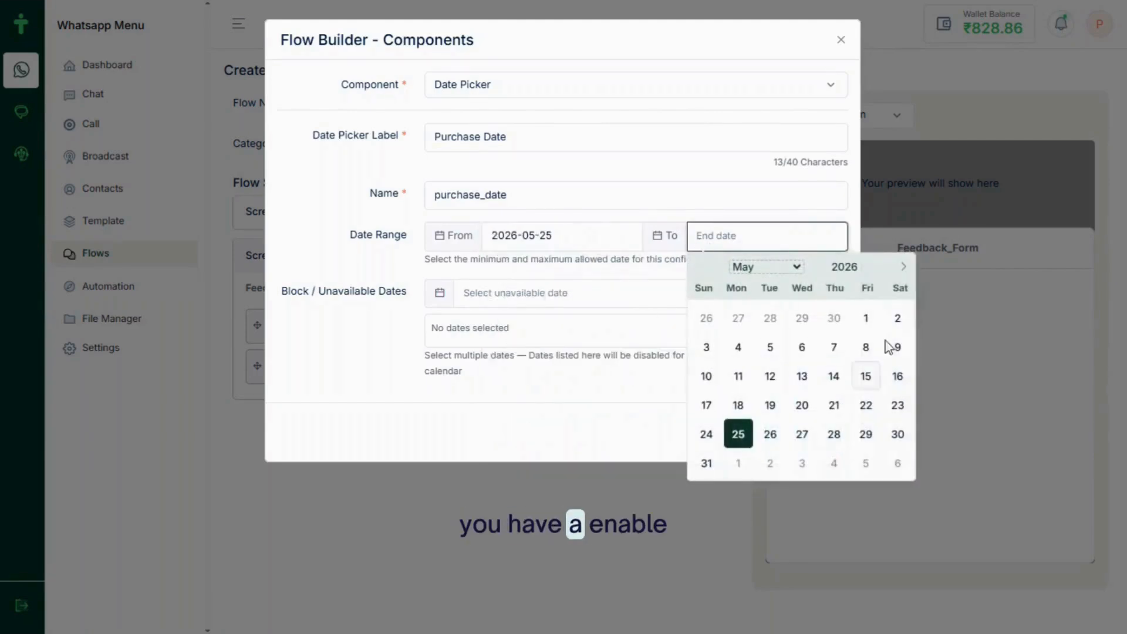
{"action": "left_click", "coordinate": [904, 269]}
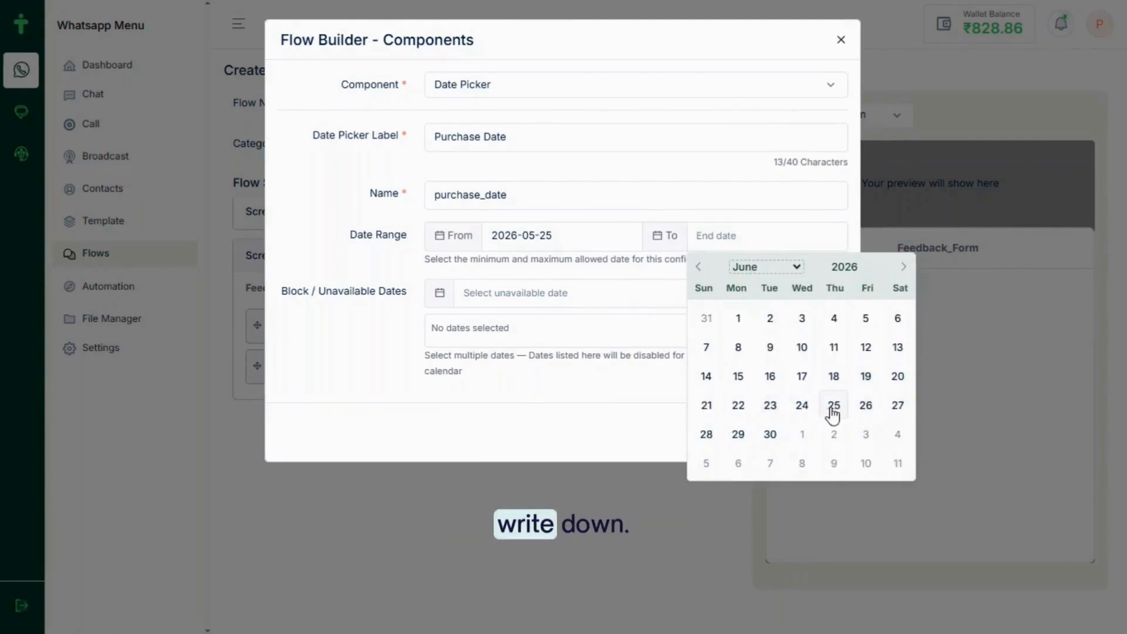
{"action": "left_click", "coordinate": [834, 407]}
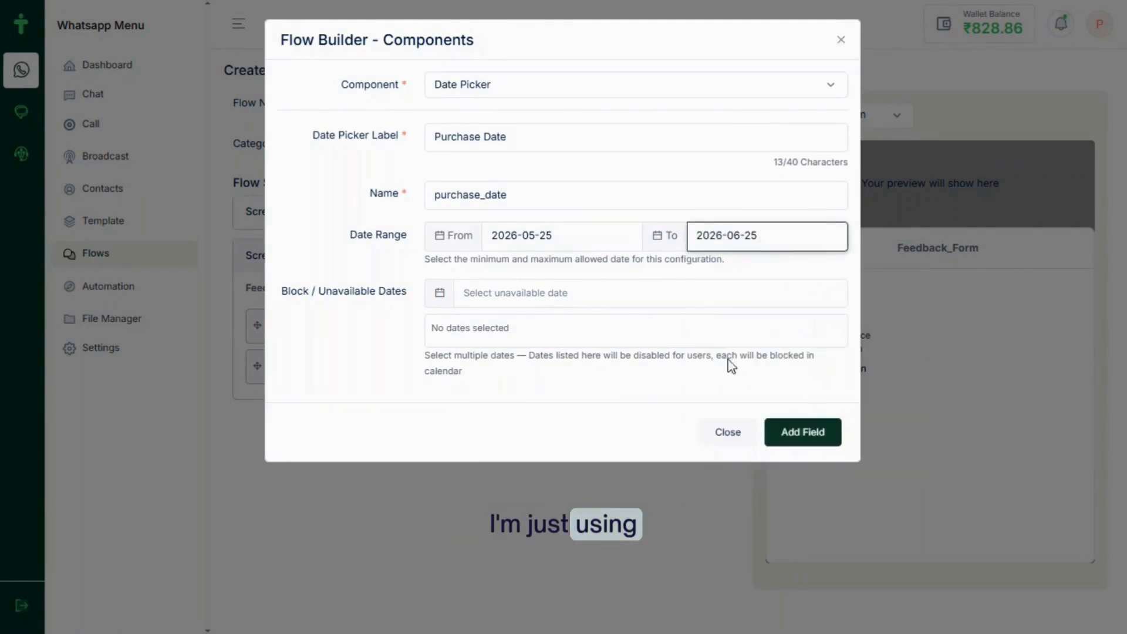
{"action": "left_click", "coordinate": [541, 300]}
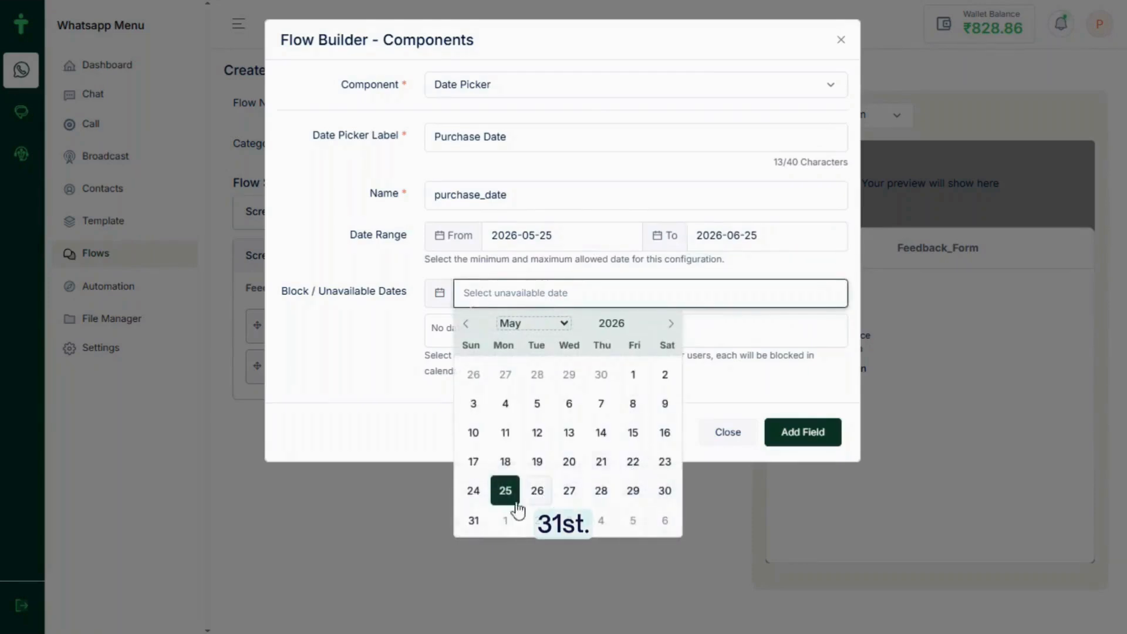
{"action": "left_click", "coordinate": [473, 521]}
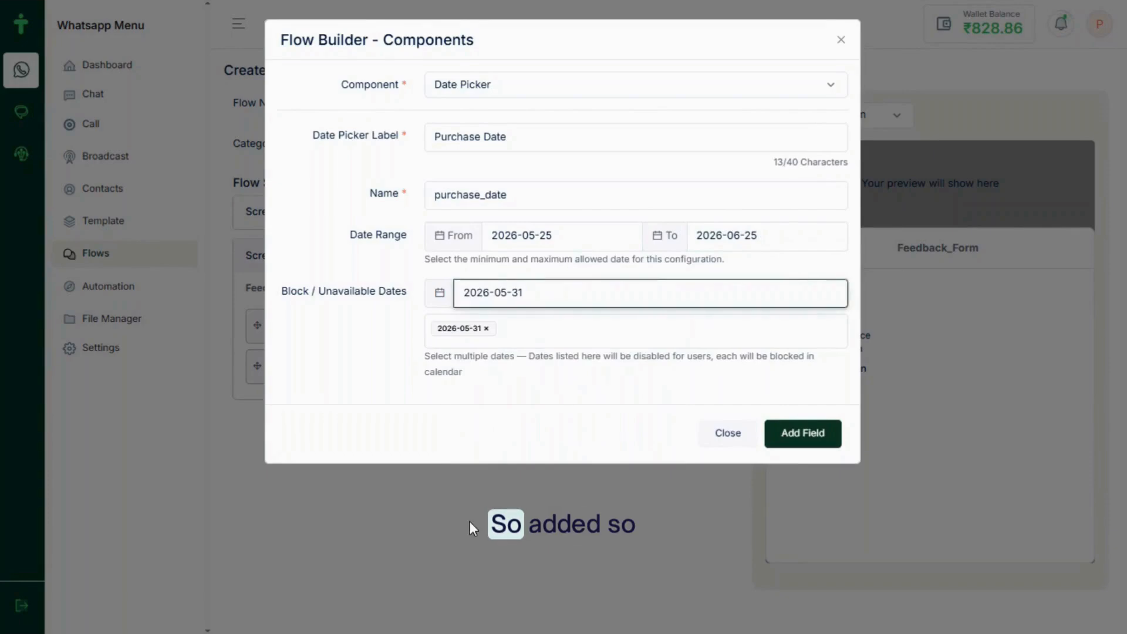
{"action": "left_click", "coordinate": [807, 433]}
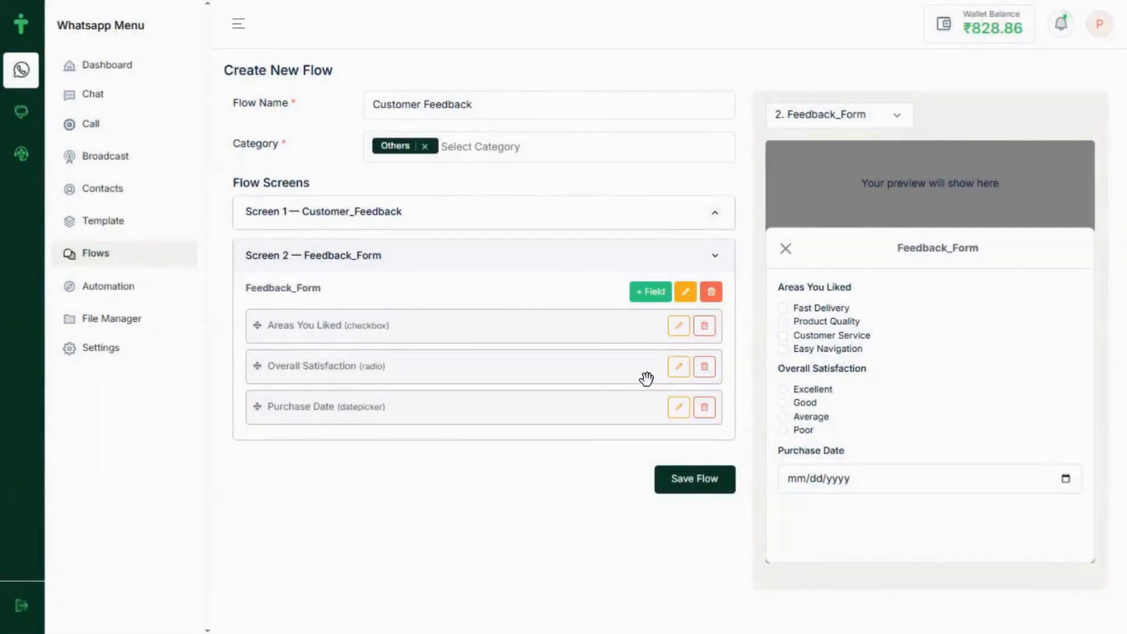
Try the Purchase Date calendar in the preview, then begin another field
{"action": "left_click", "coordinate": [1065, 479]}
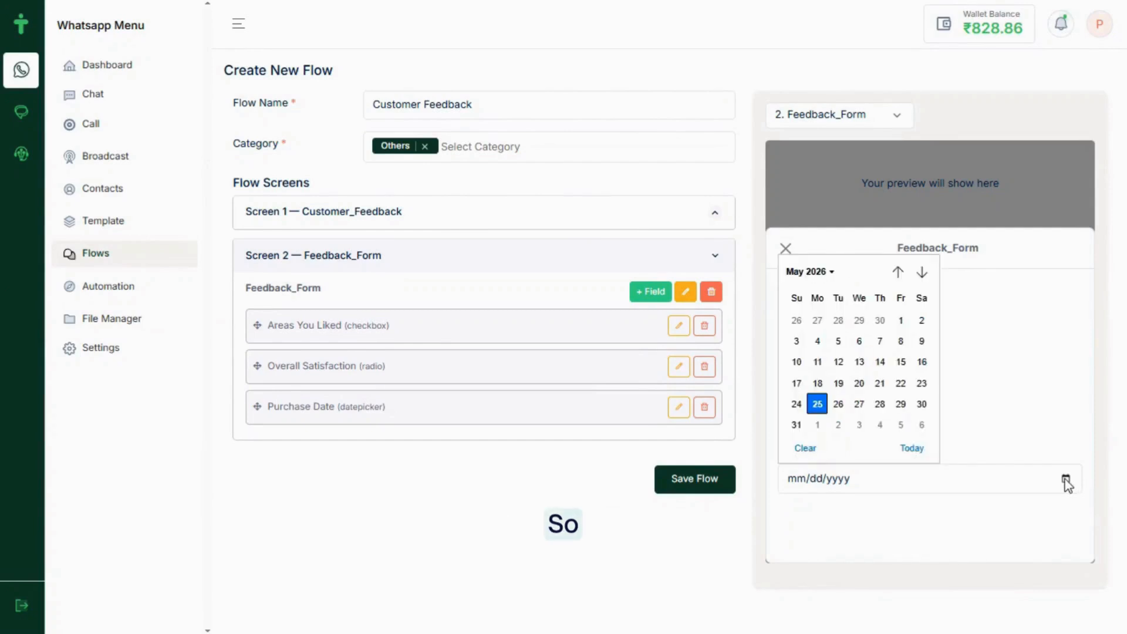
{"action": "left_click", "coordinate": [994, 335]}
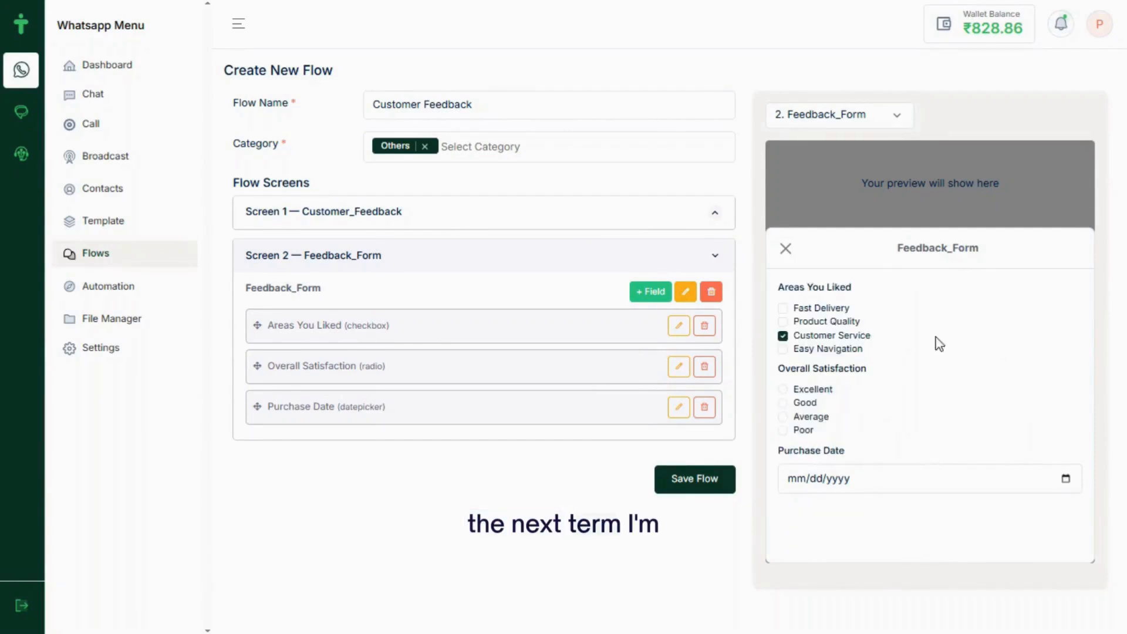
{"action": "left_click", "coordinate": [649, 290]}
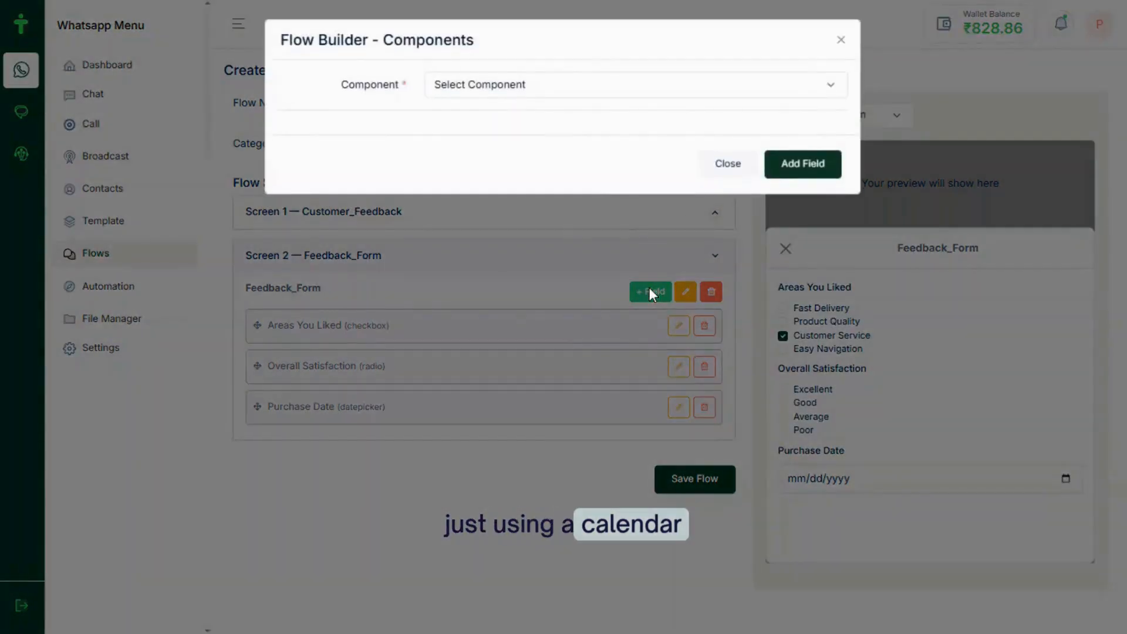
Change the new field's component type to Calendar Picker
{"action": "left_click", "coordinate": [534, 86]}
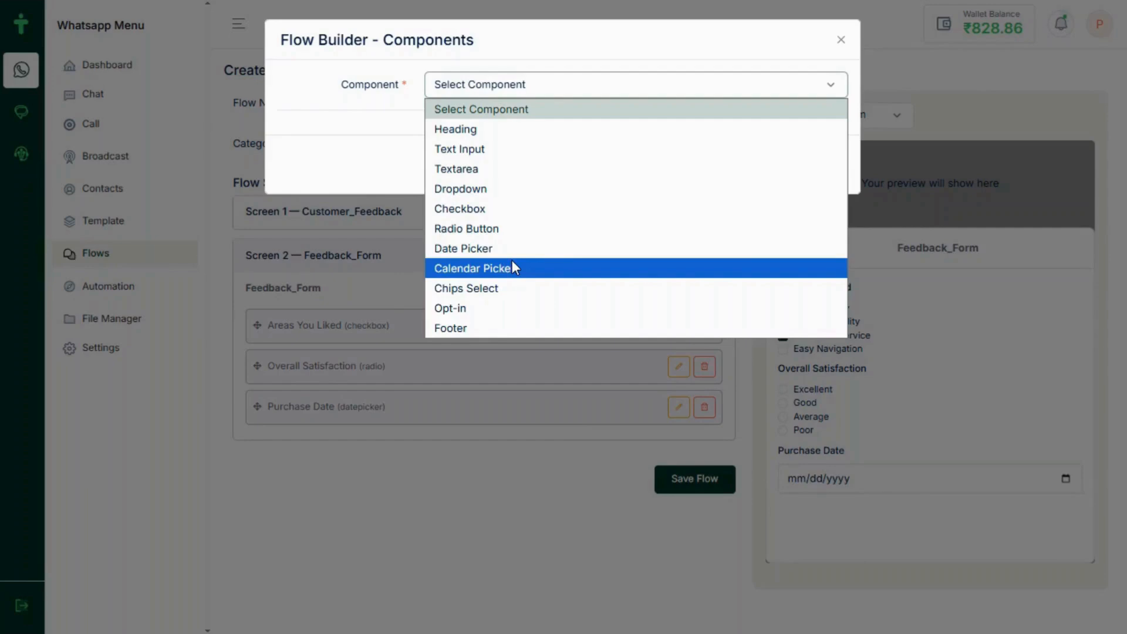
{"action": "left_click", "coordinate": [491, 249]}
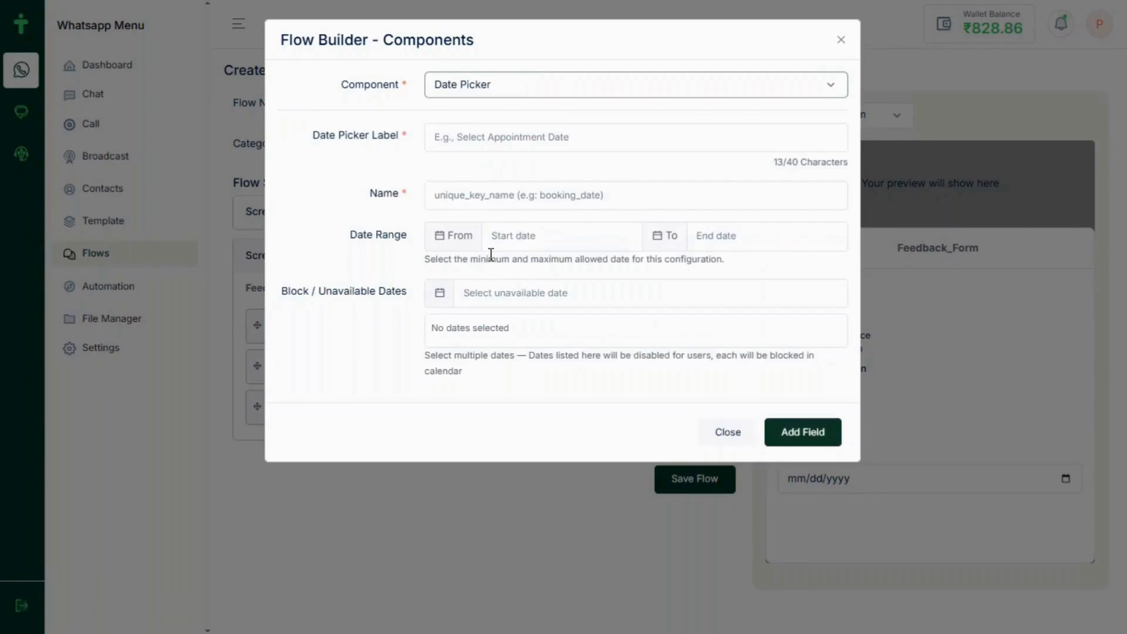
{"action": "left_click", "coordinate": [524, 91]}
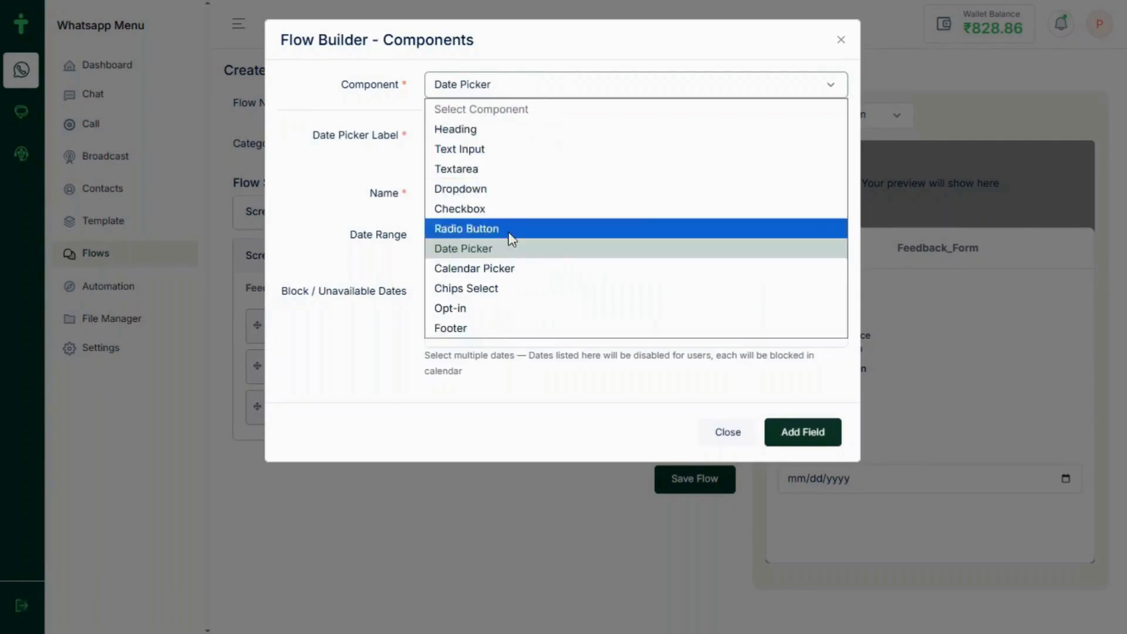
{"action": "left_click", "coordinate": [491, 268]}
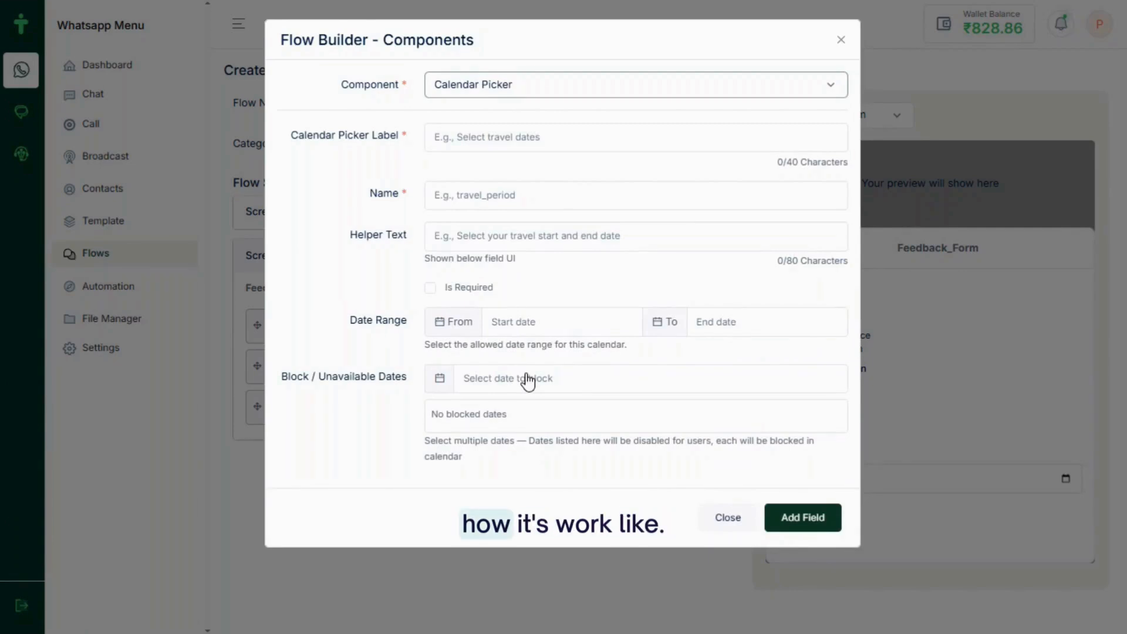
Label the calendar 'Preferred Callback Schedule', name it preferred_callback_schedule, helper text 'Select your Preferred Callback Schedule'
{"action": "key", "text": "alt+Tab"}
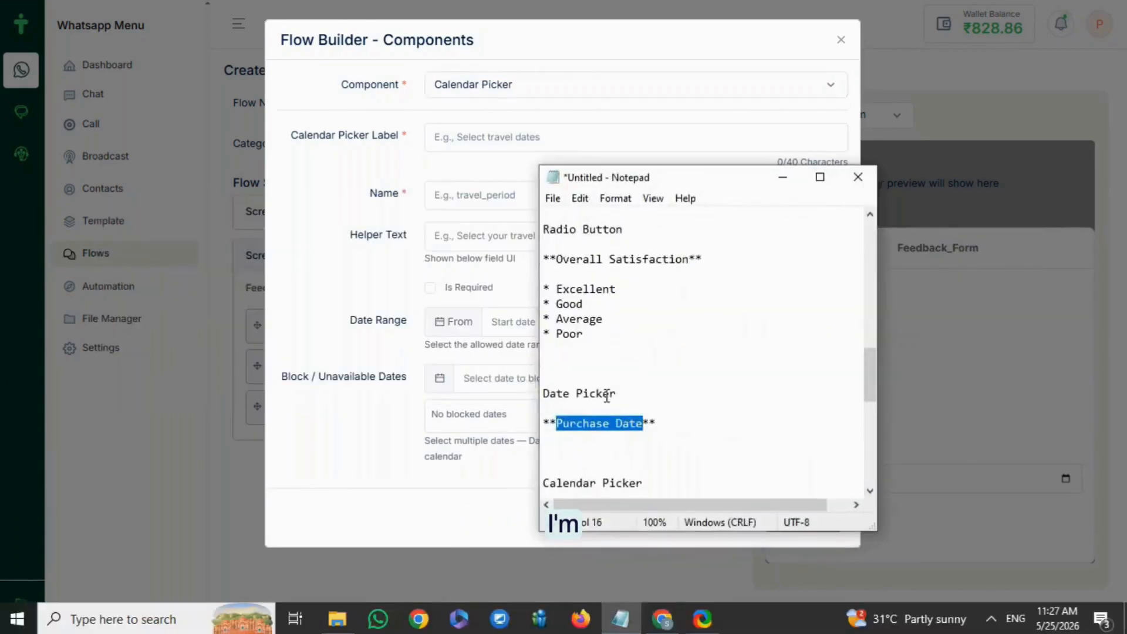
{"action": "scroll", "coordinate": [686, 431], "scroll_direction": "down", "scroll_amount": 1}
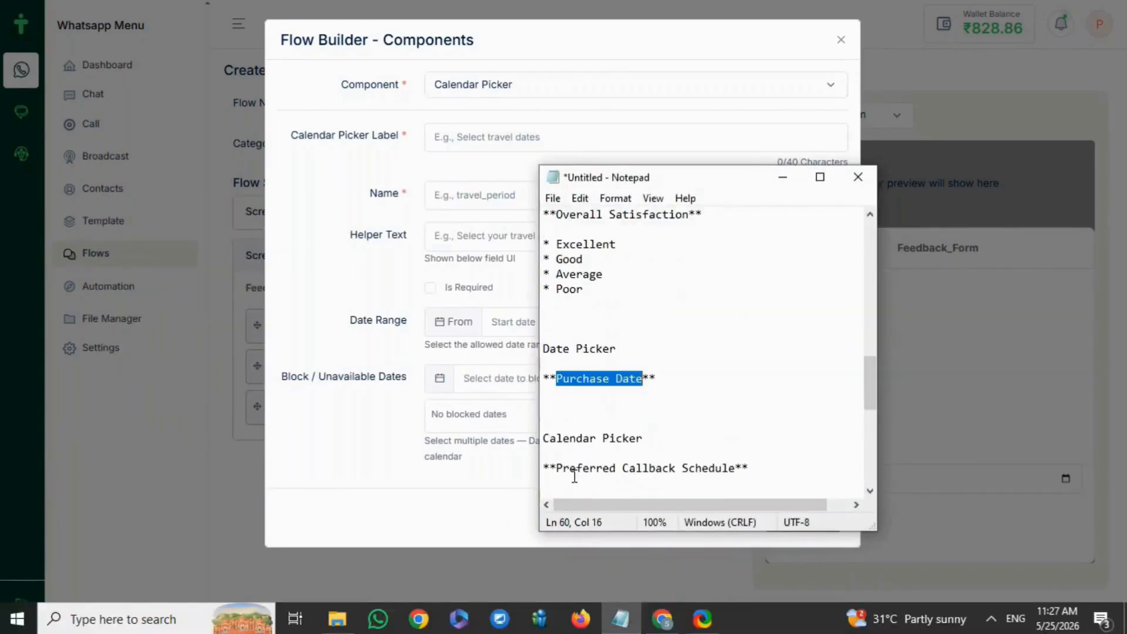
{"action": "left_click_drag", "start_coordinate": [559, 470], "coordinate": [737, 470]}
{"action": "key", "text": "ctrl+c"}
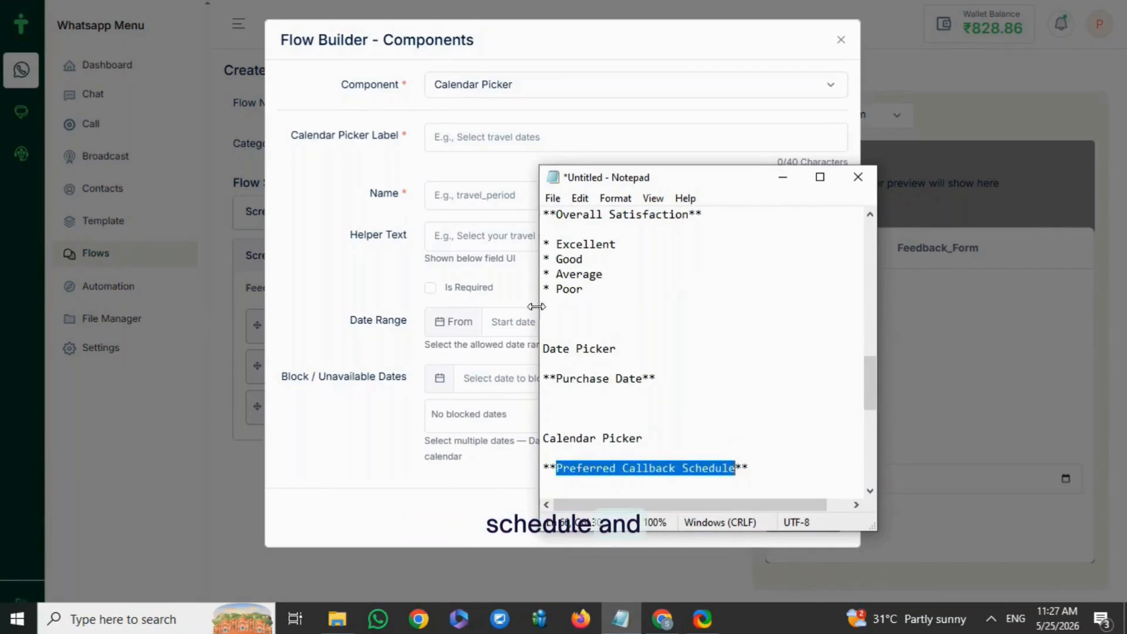
{"action": "left_click", "coordinate": [477, 136]}
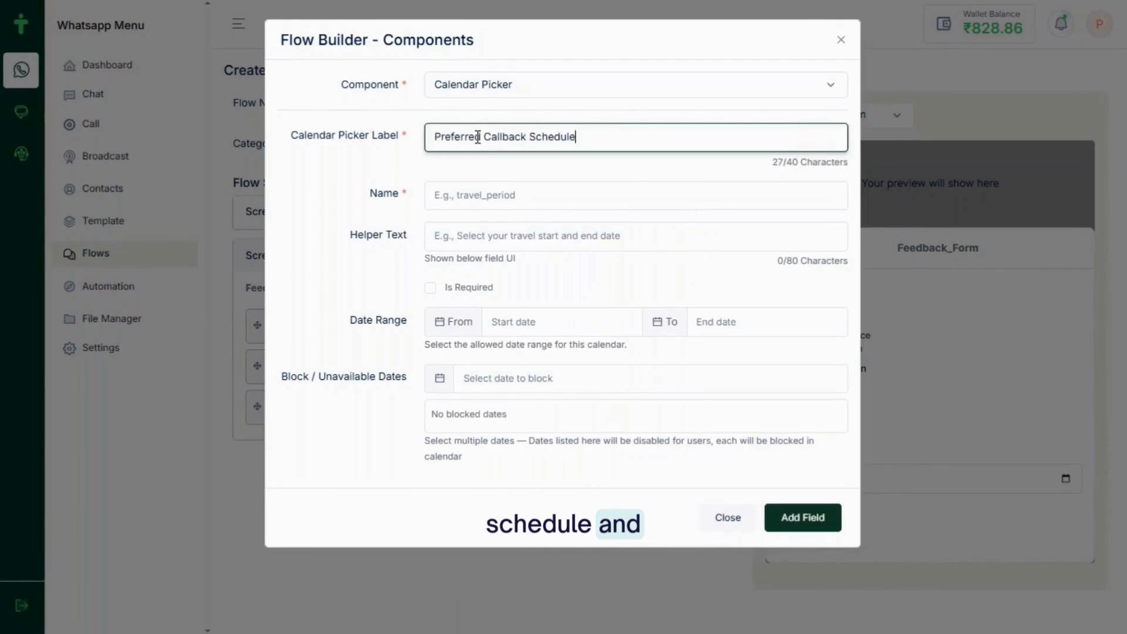
{"action": "left_click", "coordinate": [487, 197]}
{"action": "type", "text": "preferred_callback_schedule"}
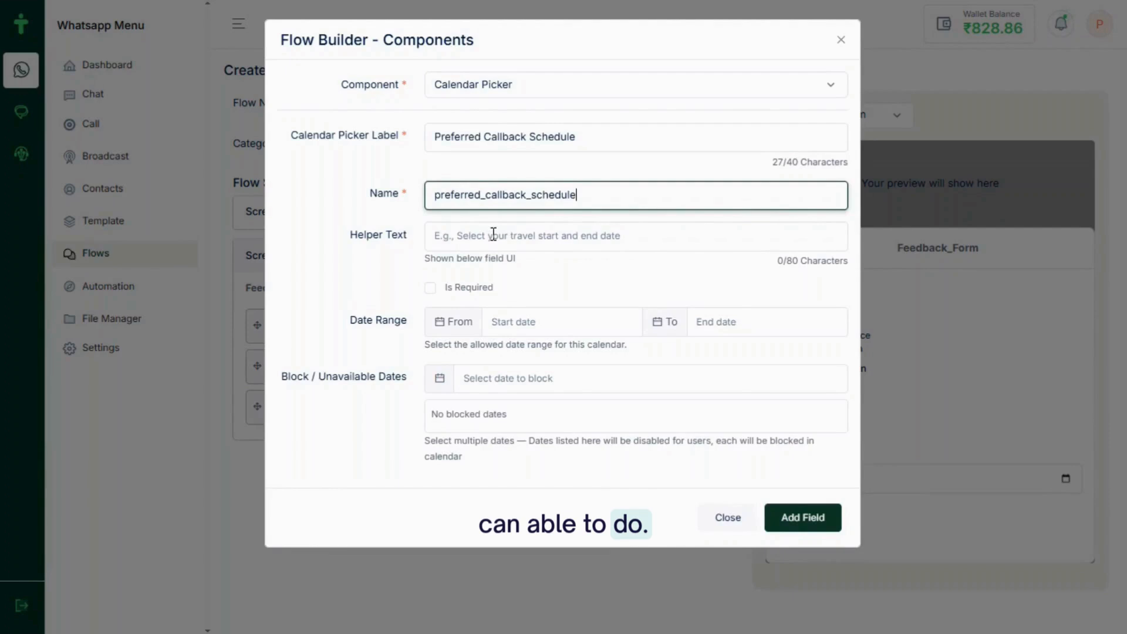
{"action": "left_click", "coordinate": [493, 234]}
{"action": "type", "text": "Se"}
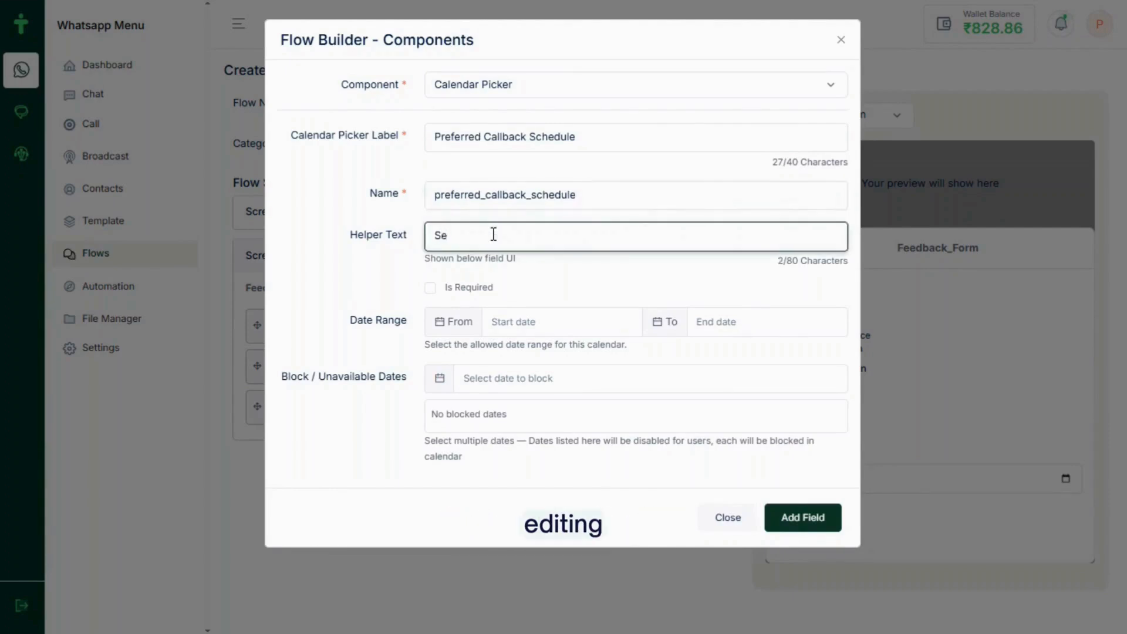
{"action": "type", "text": "lect your"}
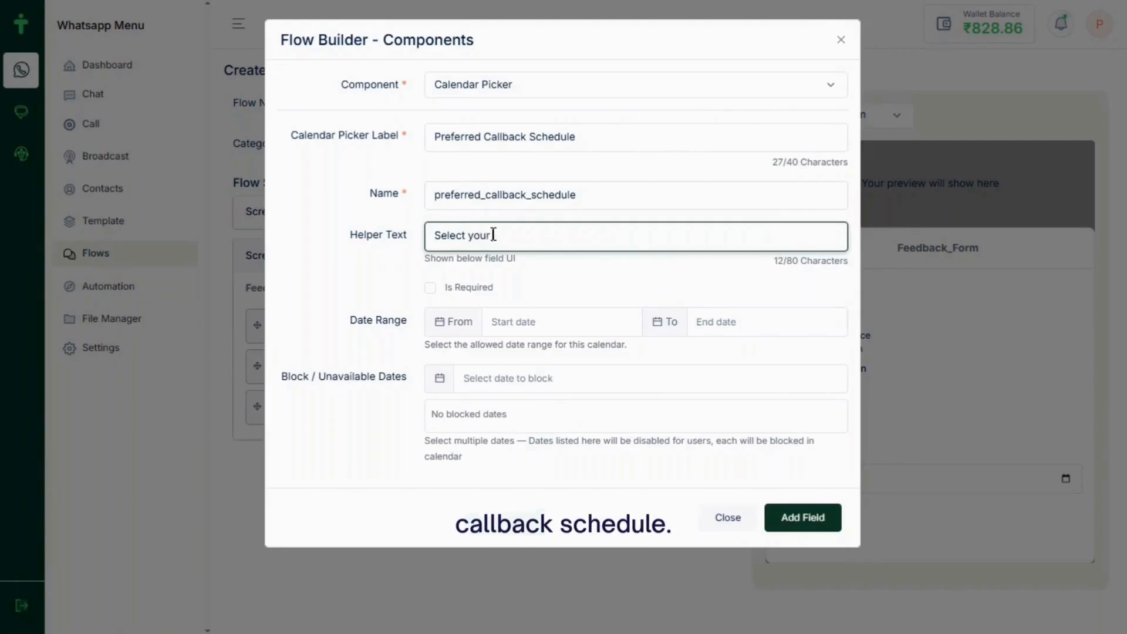
{"action": "key", "text": "ctrl+v"}
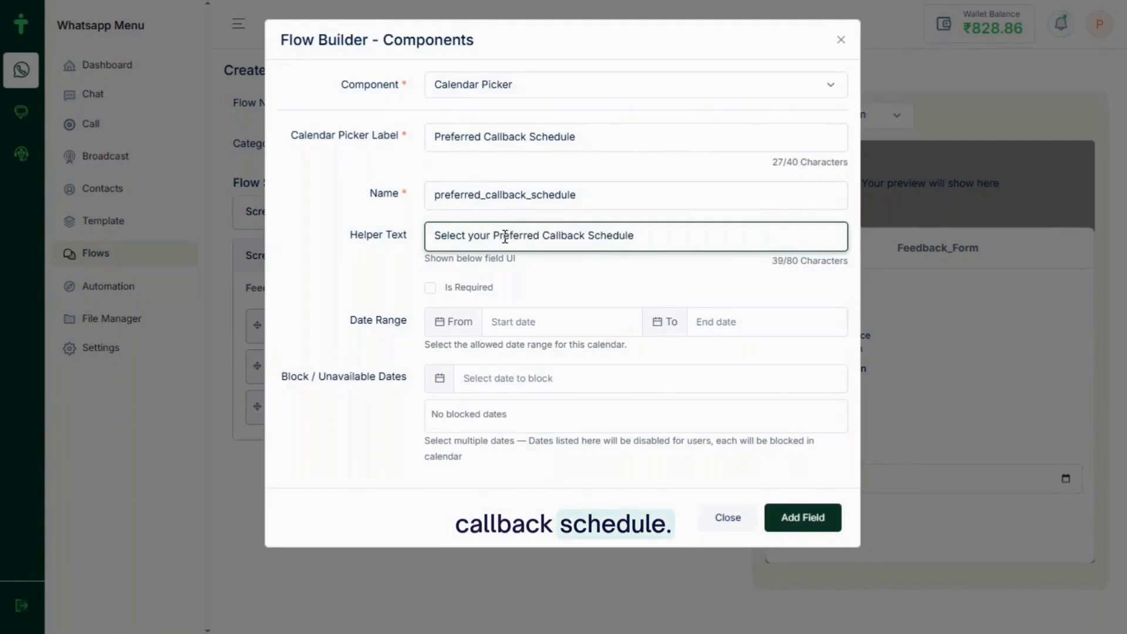
{"action": "left_click", "coordinate": [459, 322]}
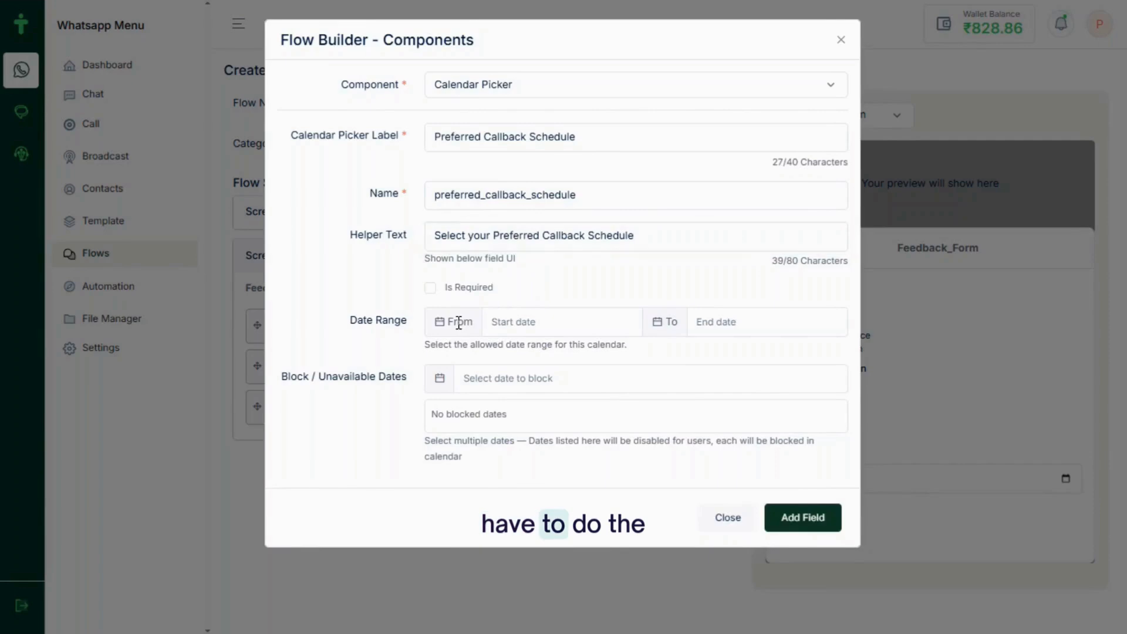
Set the date range 2026-05-25 to 2026-06-30, block 2026-05-31, and add the field
{"action": "left_click", "coordinate": [503, 326]}
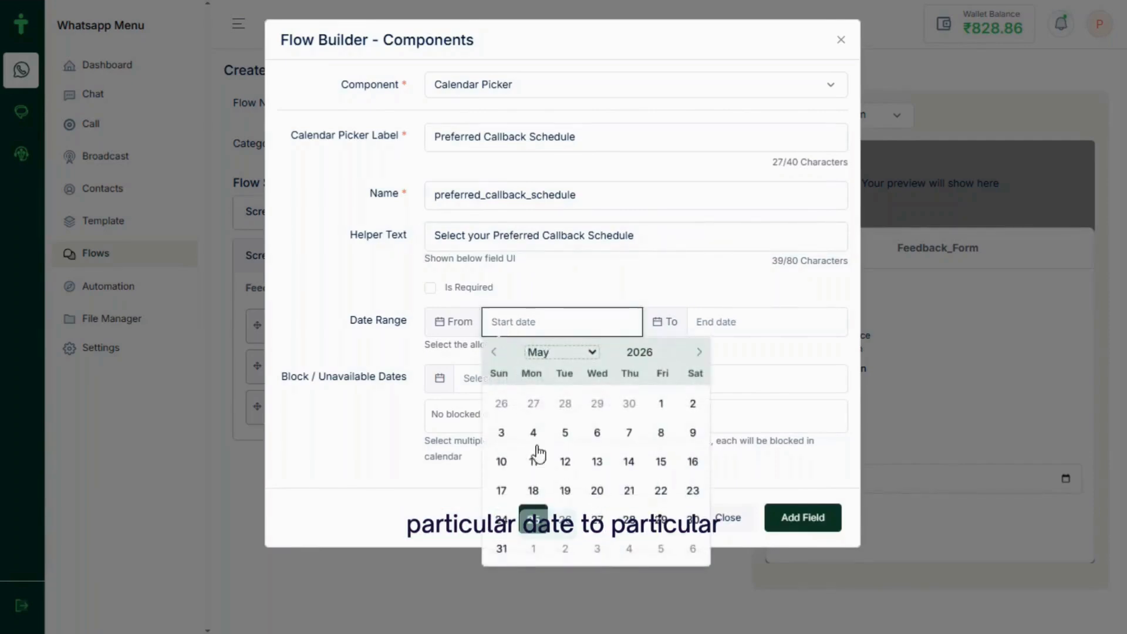
{"action": "left_click", "coordinate": [533, 520]}
{"action": "left_click", "coordinate": [734, 326]}
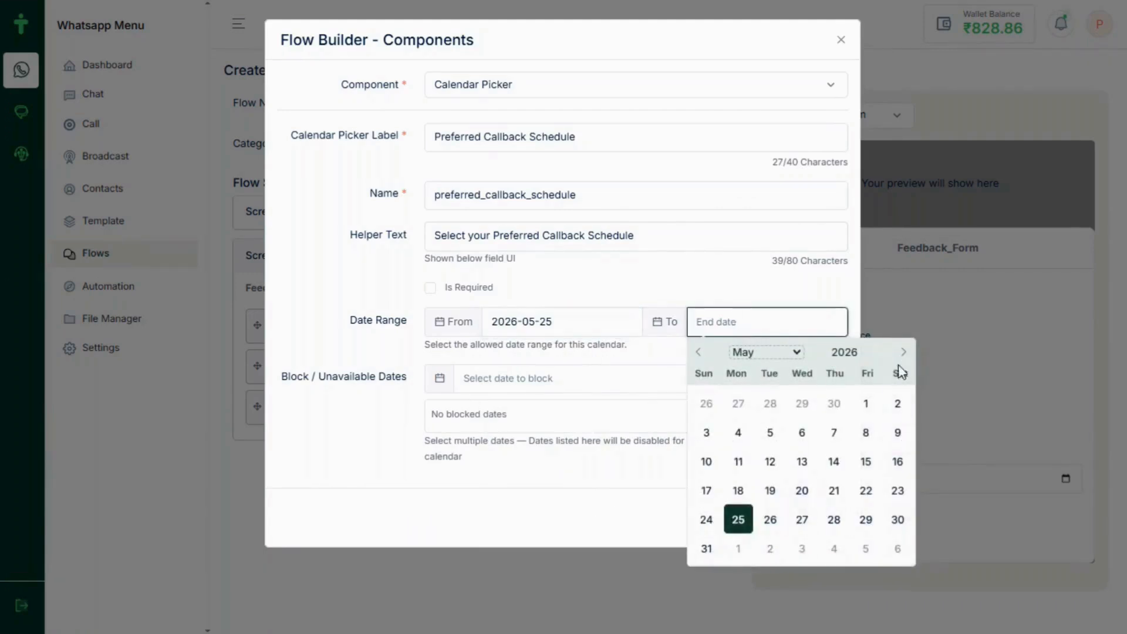
{"action": "left_click", "coordinate": [901, 355]}
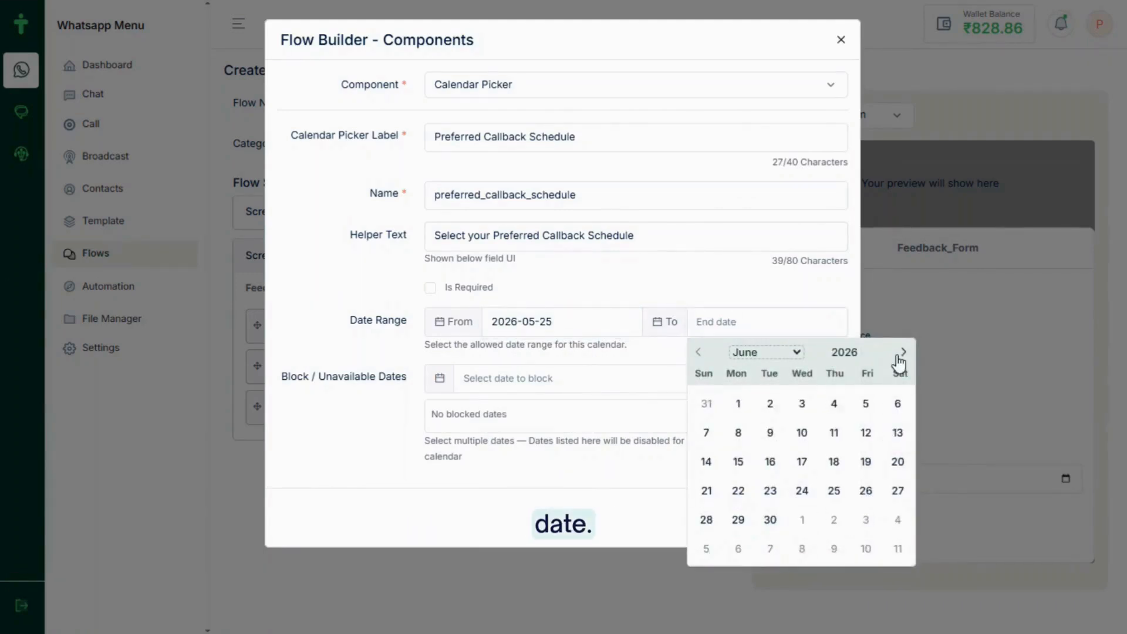
{"action": "left_click", "coordinate": [770, 521]}
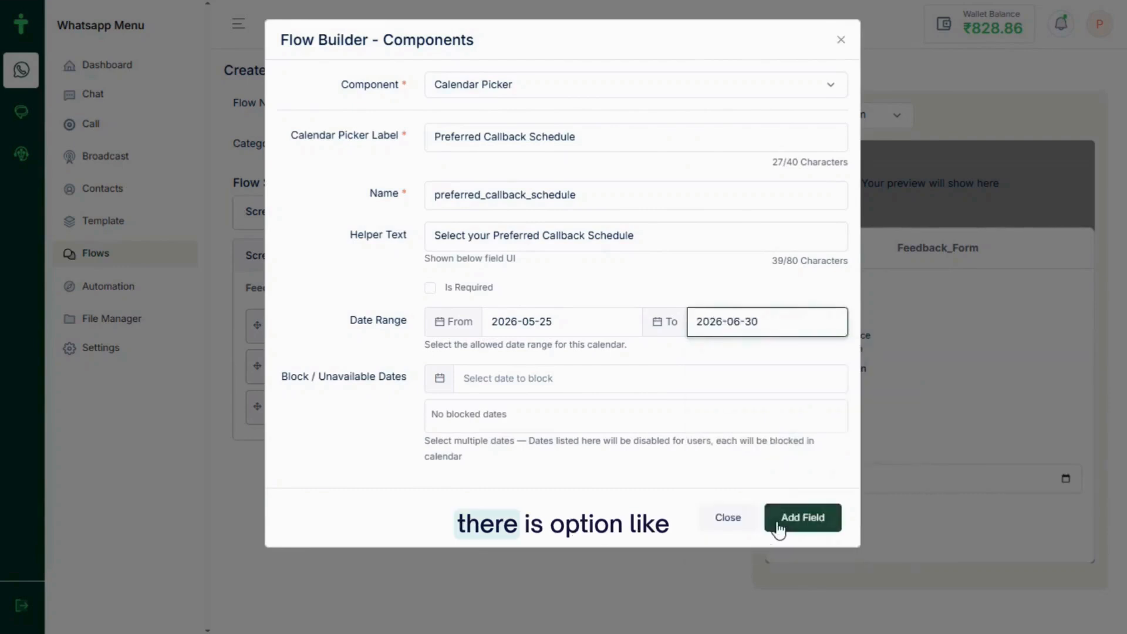
{"action": "left_click", "coordinate": [498, 384]}
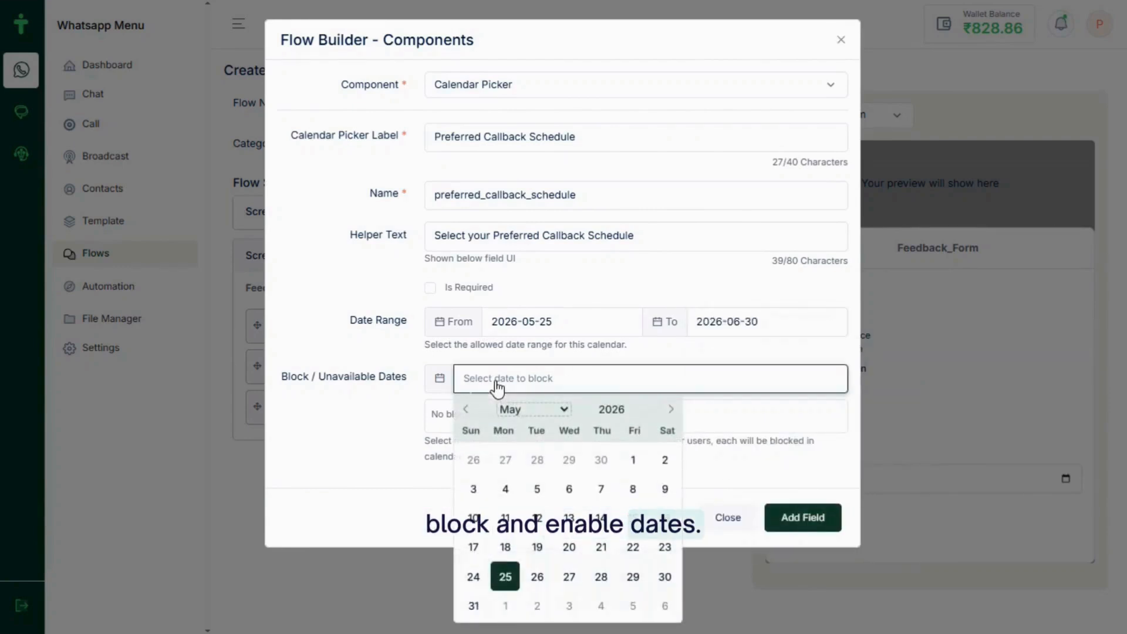
{"action": "left_click", "coordinate": [470, 603]}
{"action": "left_click", "coordinate": [798, 520]}
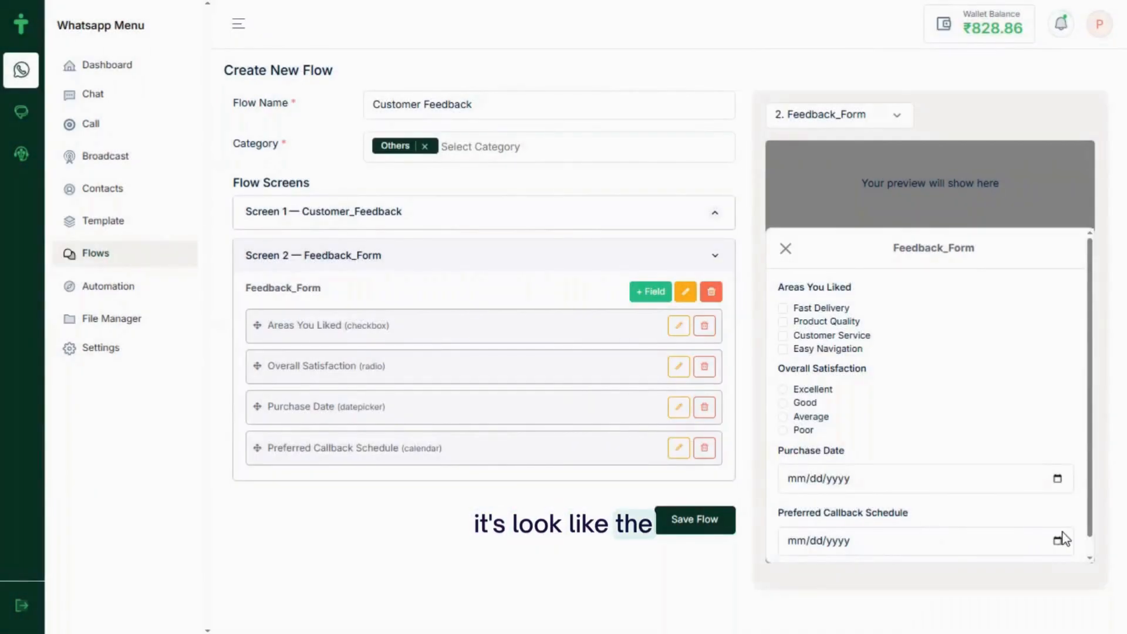
Try the Preferred Callback Schedule and Purchase Date pickers in the preview
{"action": "left_click", "coordinate": [1057, 542]}
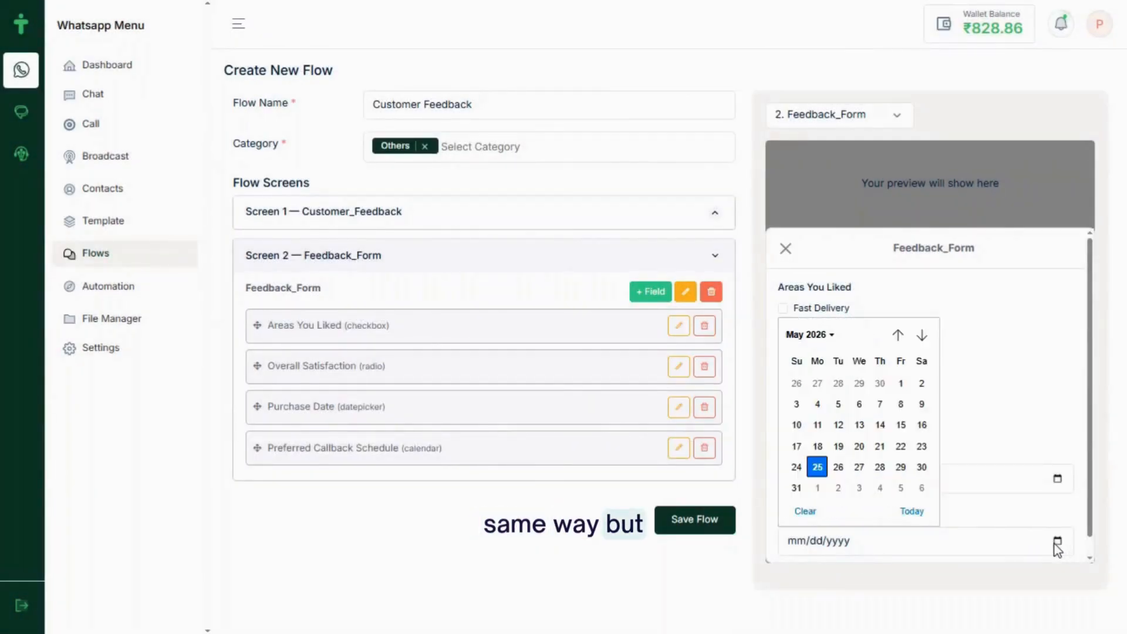
{"action": "left_click", "coordinate": [1015, 368]}
{"action": "left_click", "coordinate": [1057, 479]}
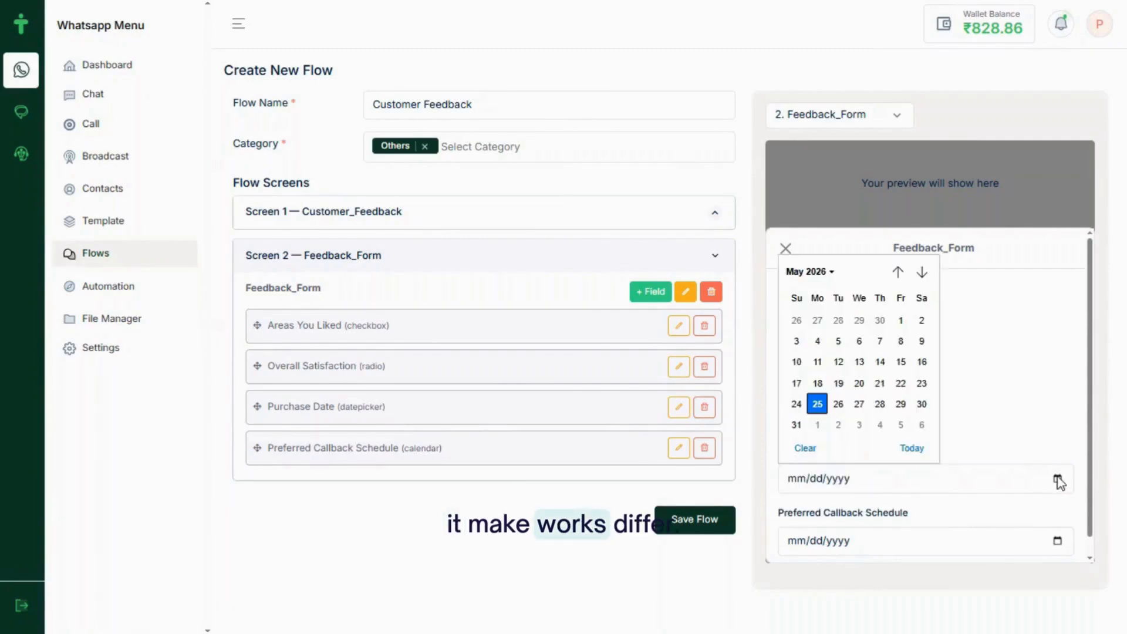
{"action": "left_click", "coordinate": [992, 303]}
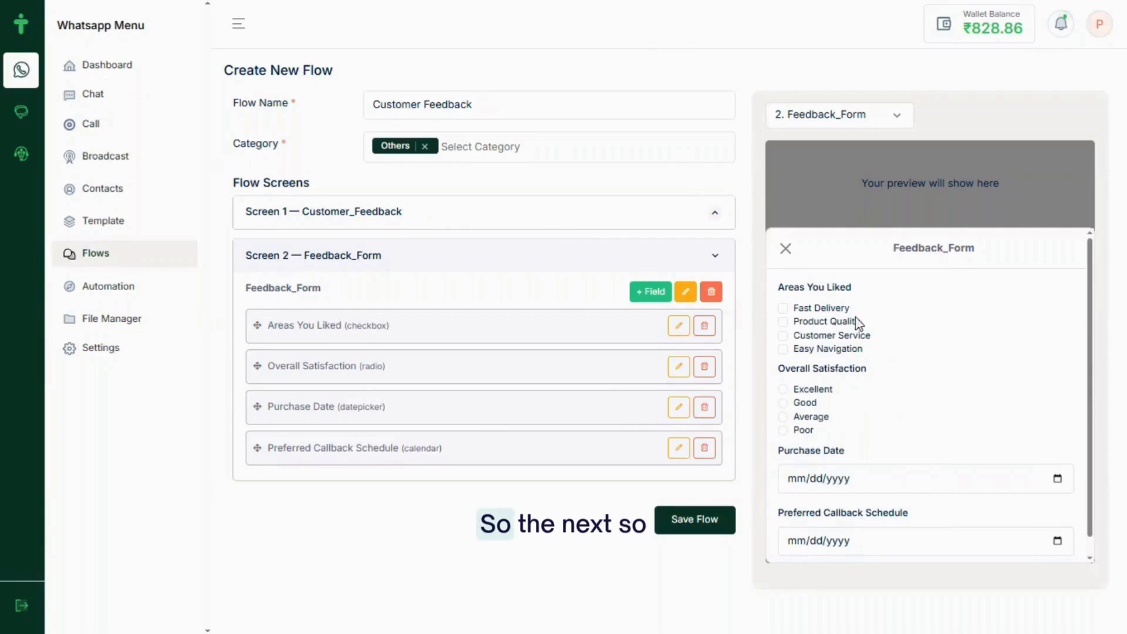
Review the Purchase Date field's settings without changes, then begin a new field
{"action": "left_click", "coordinate": [680, 411]}
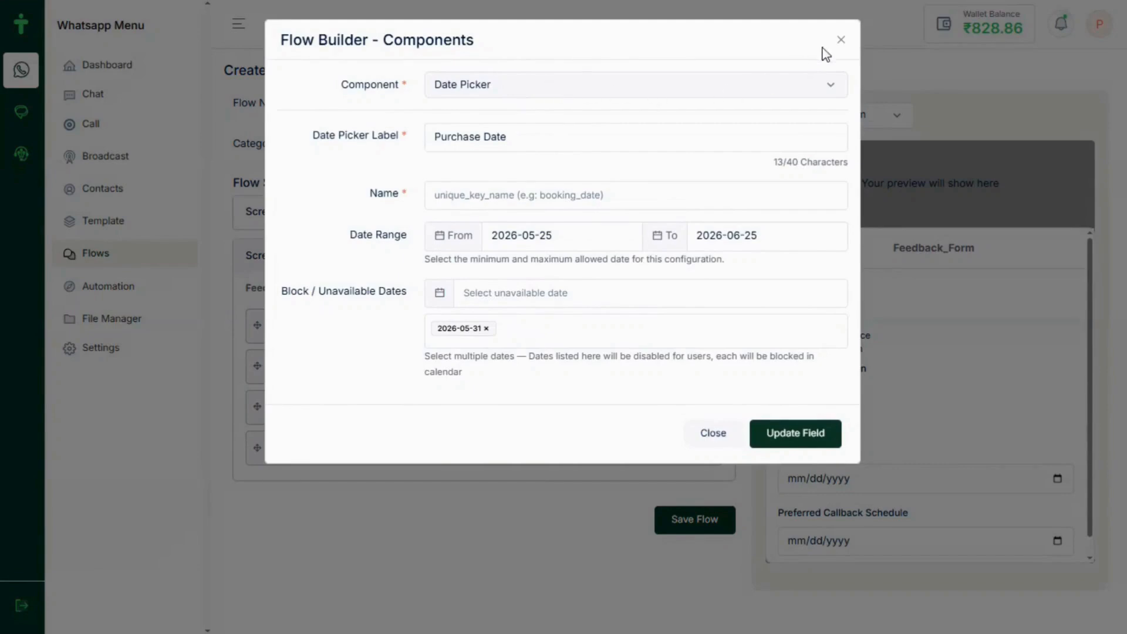
{"action": "left_click", "coordinate": [841, 41]}
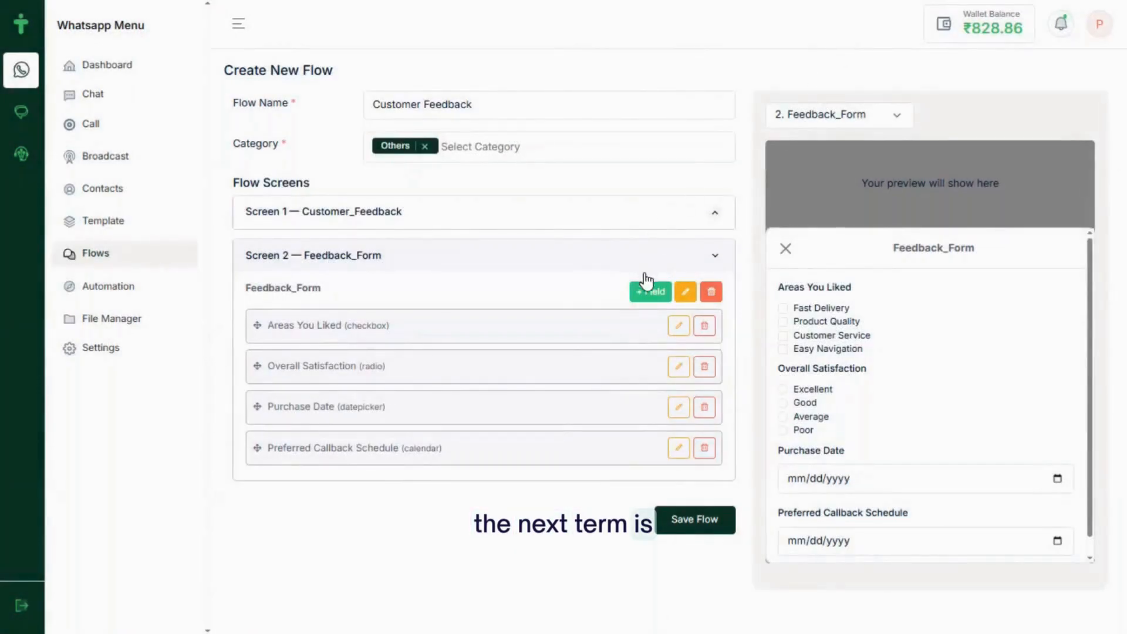
{"action": "left_click", "coordinate": [649, 293]}
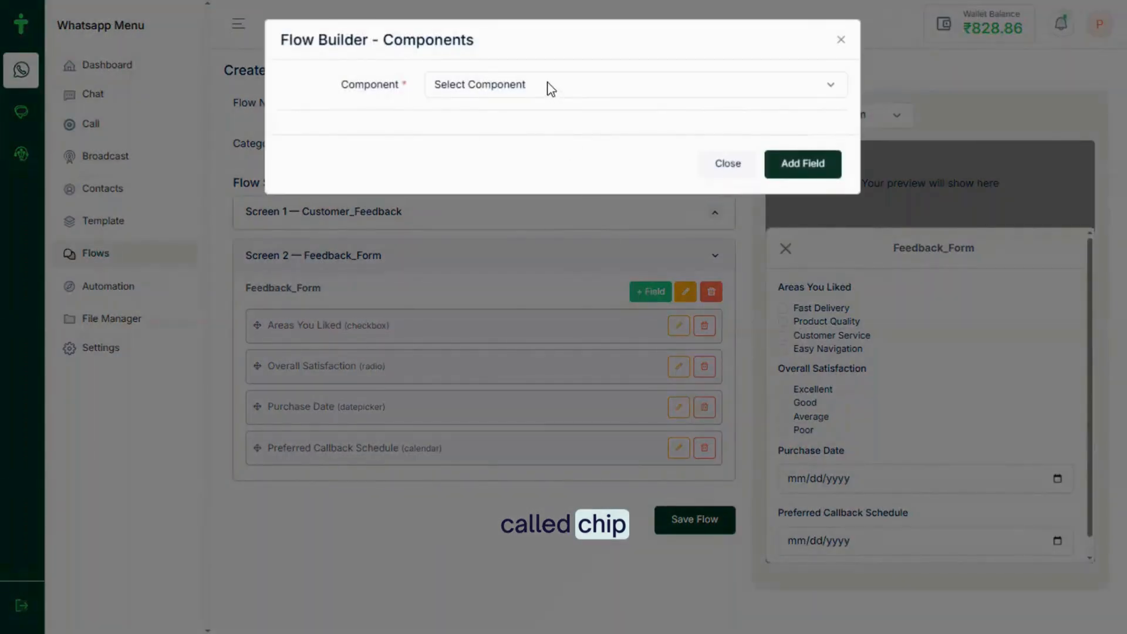
Make the new field a Chips Select labelled 'Interested Products', taken from the notes
{"action": "left_click", "coordinate": [548, 84]}
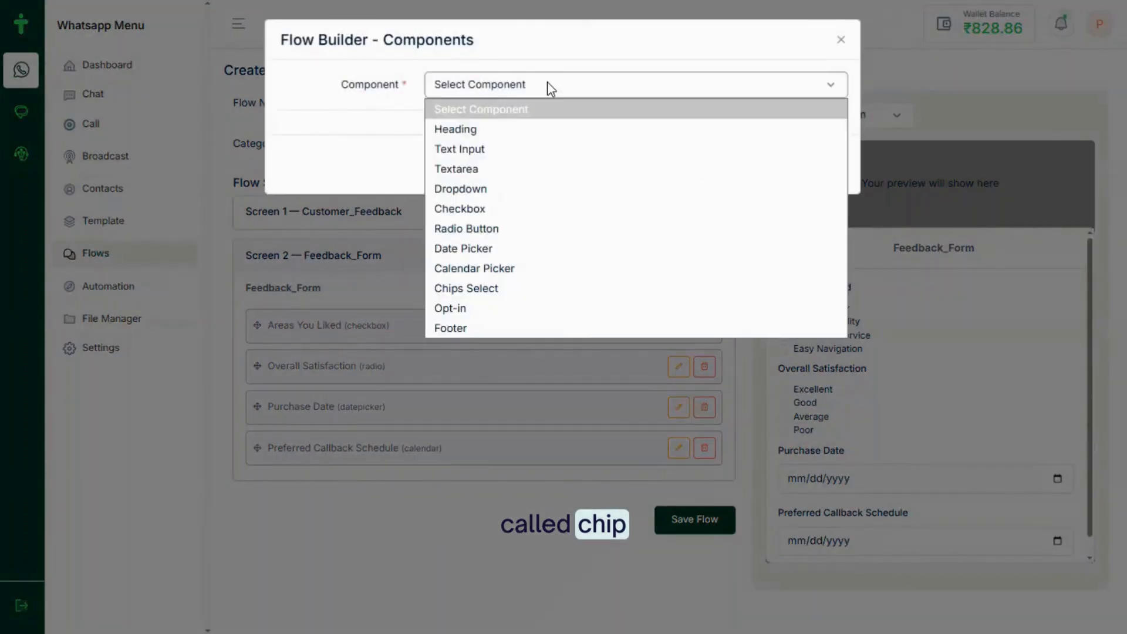
{"action": "left_click", "coordinate": [487, 287]}
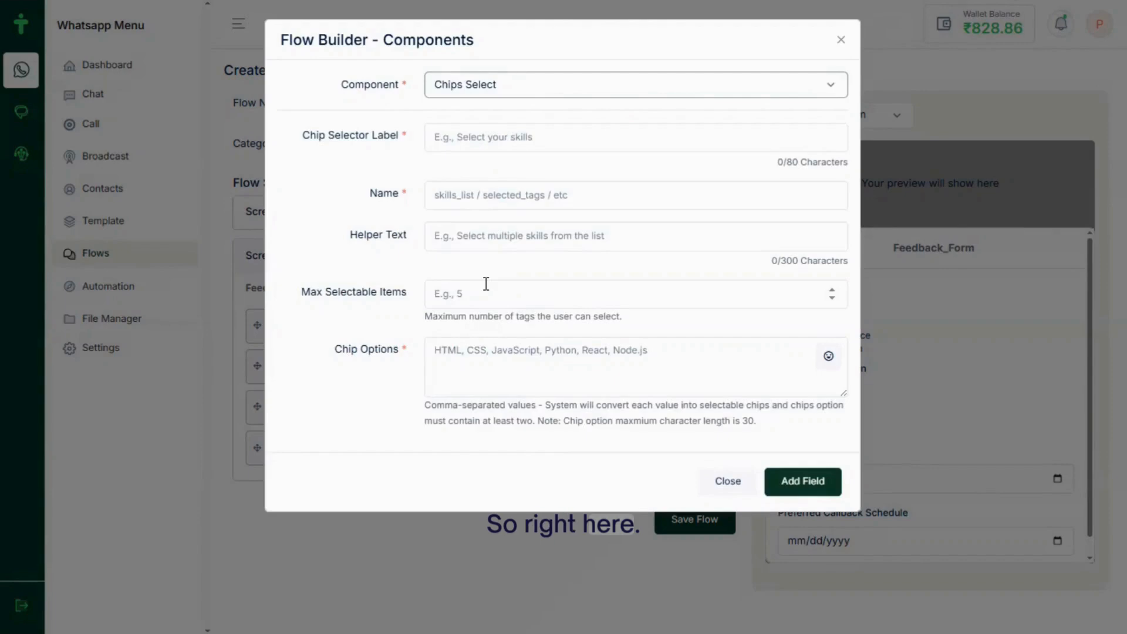
{"action": "key", "text": "alt+Tab"}
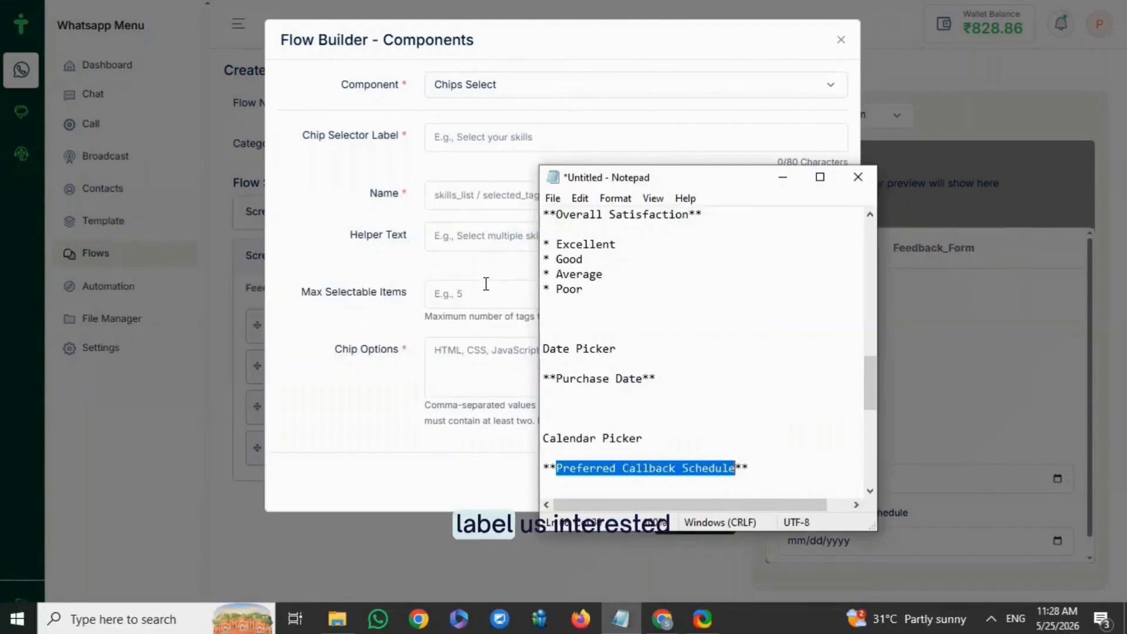
{"action": "scroll", "coordinate": [674, 408], "scroll_direction": "down", "scroll_amount": 3}
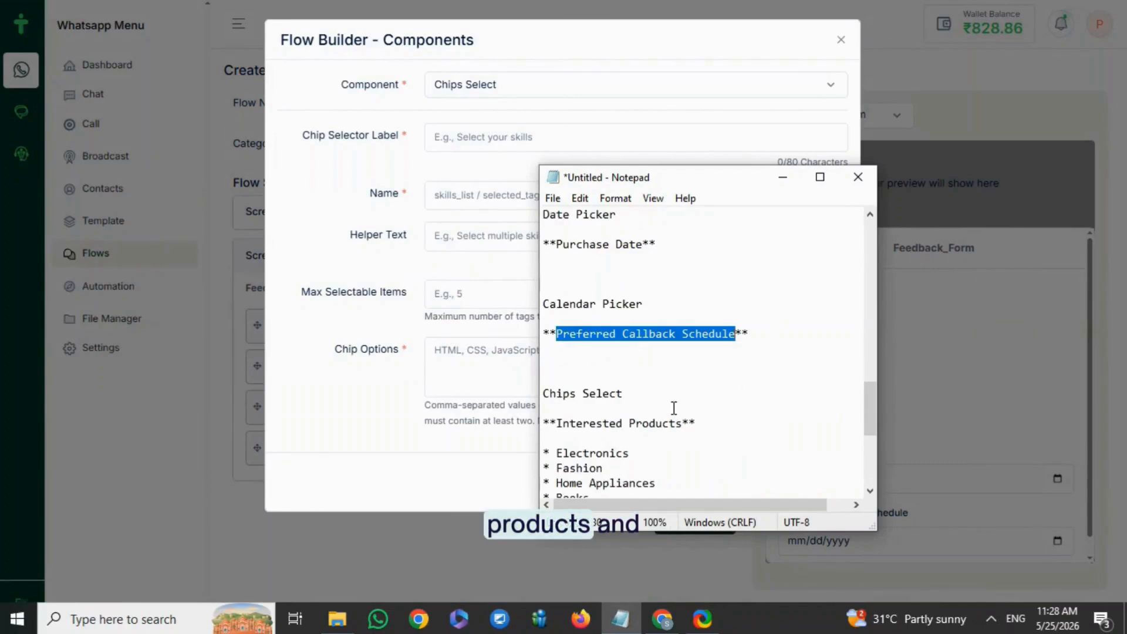
{"action": "left_click_drag", "start_coordinate": [556, 423], "coordinate": [606, 421]}
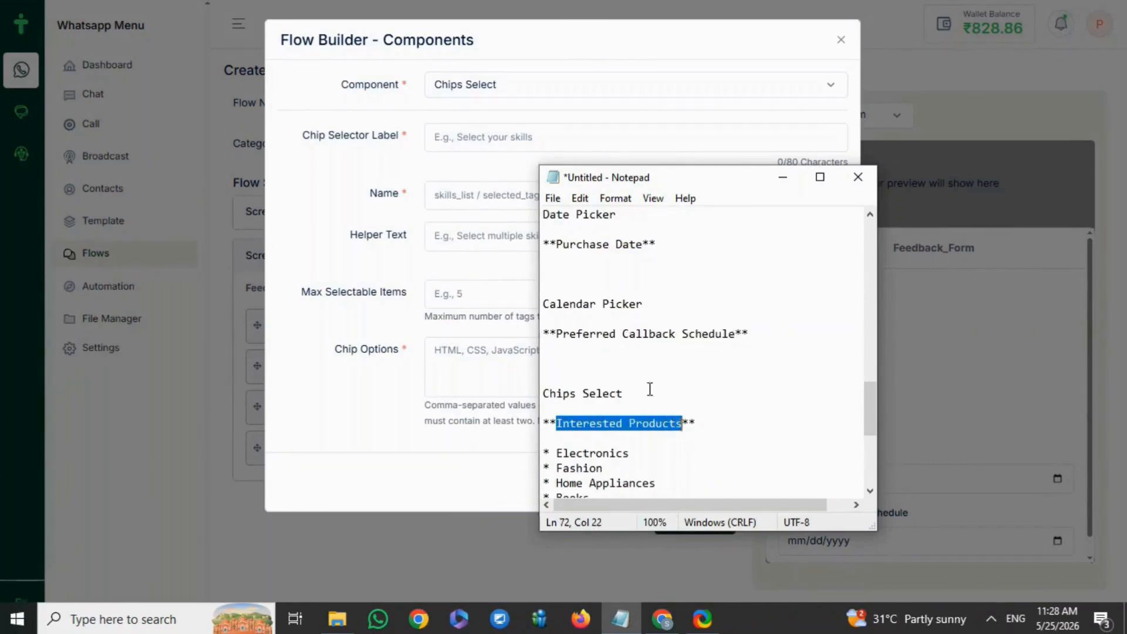
{"action": "left_click", "coordinate": [440, 143]}
{"action": "type", "text": "Interested Products"}
Name it interested_products with helper text 'Select your Interested Products'
{"action": "left_click", "coordinate": [451, 194]}
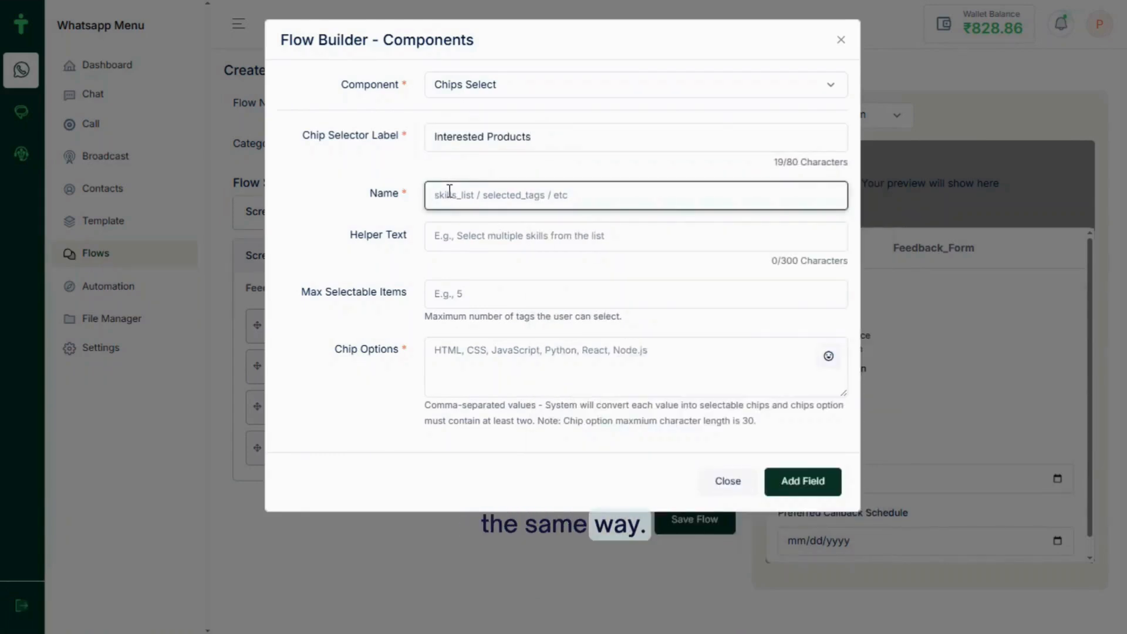
{"action": "type", "text": "interested_products"}
{"action": "left_click", "coordinate": [471, 234]}
{"action": "type", "text": "Sele"}
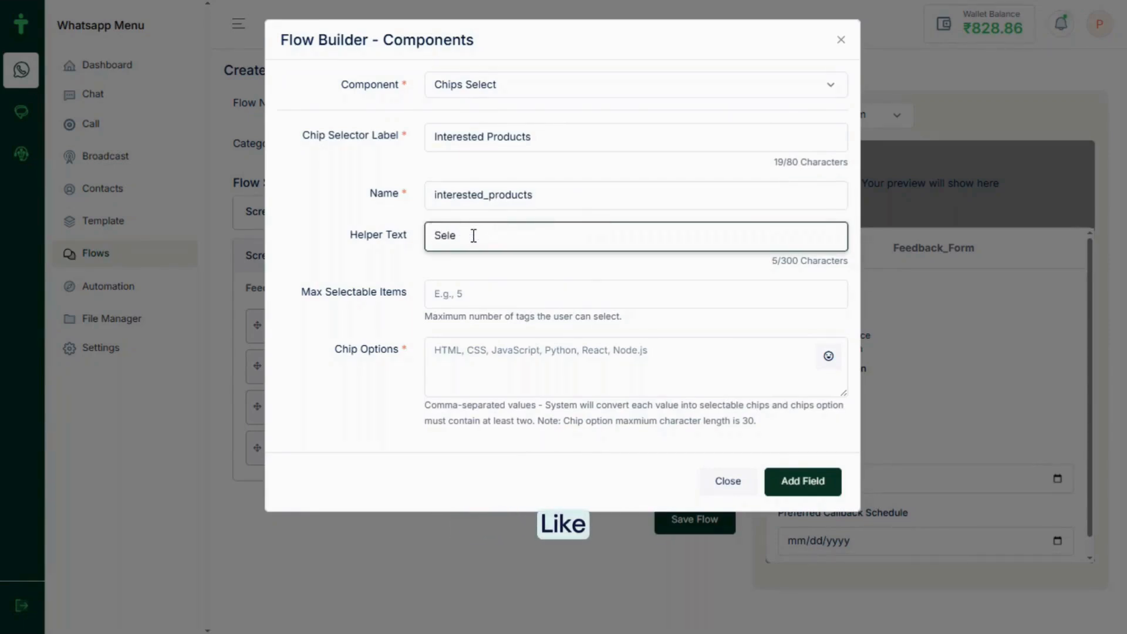
{"action": "key", "text": "BackSpace"}
{"action": "type", "text": "ct"}
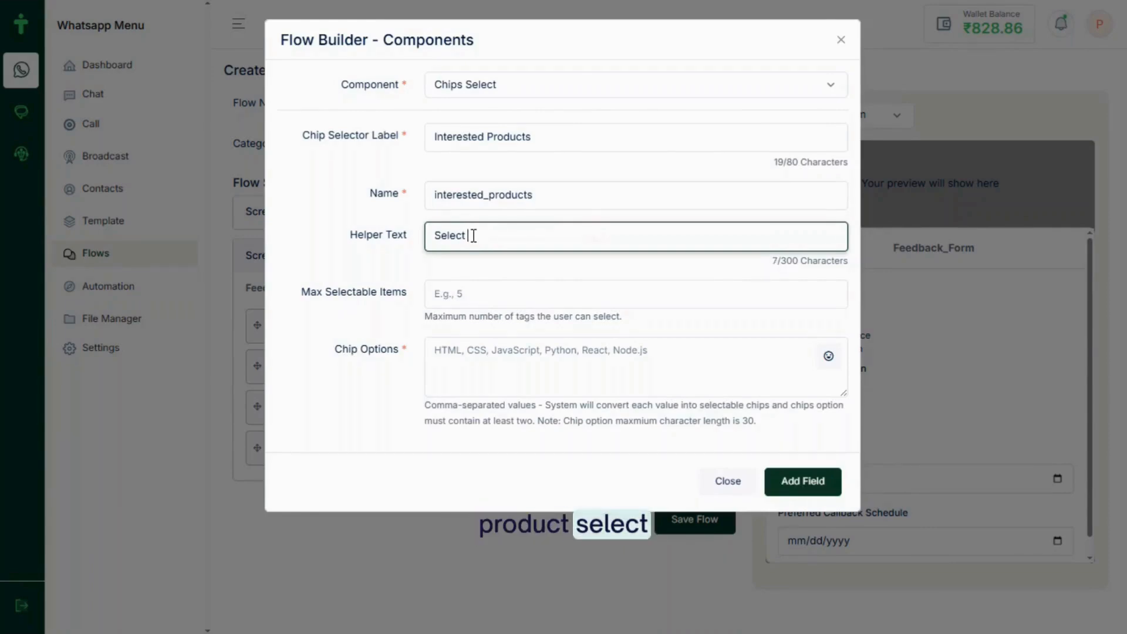
{"action": "type", "text": " your Interested Products"}
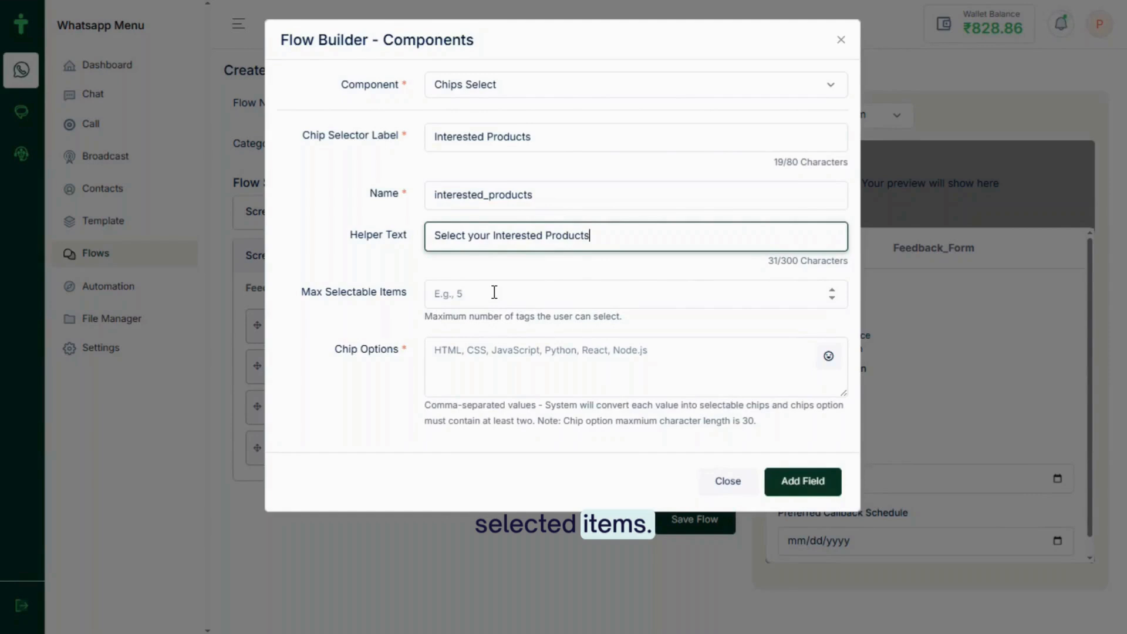
{"action": "key", "text": "alt+Tab"}
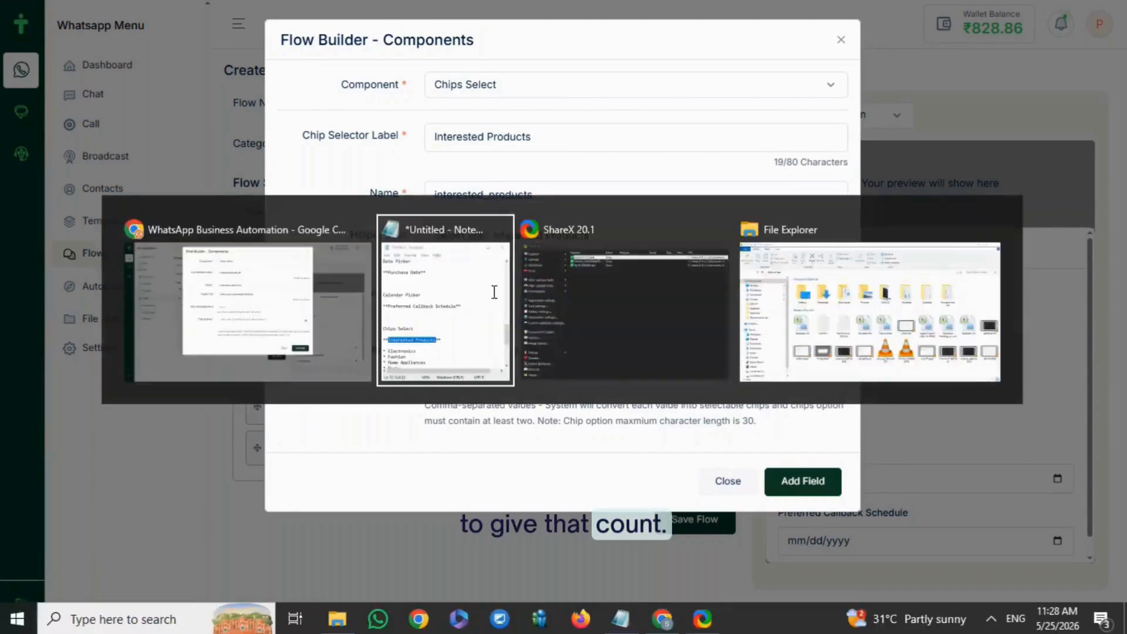
Fill chip options as comma-separated Electronics, Fashion, Home Appliances, Books, Sports copied from the notes
{"action": "left_click_drag", "start_coordinate": [544, 454], "coordinate": [590, 483]}
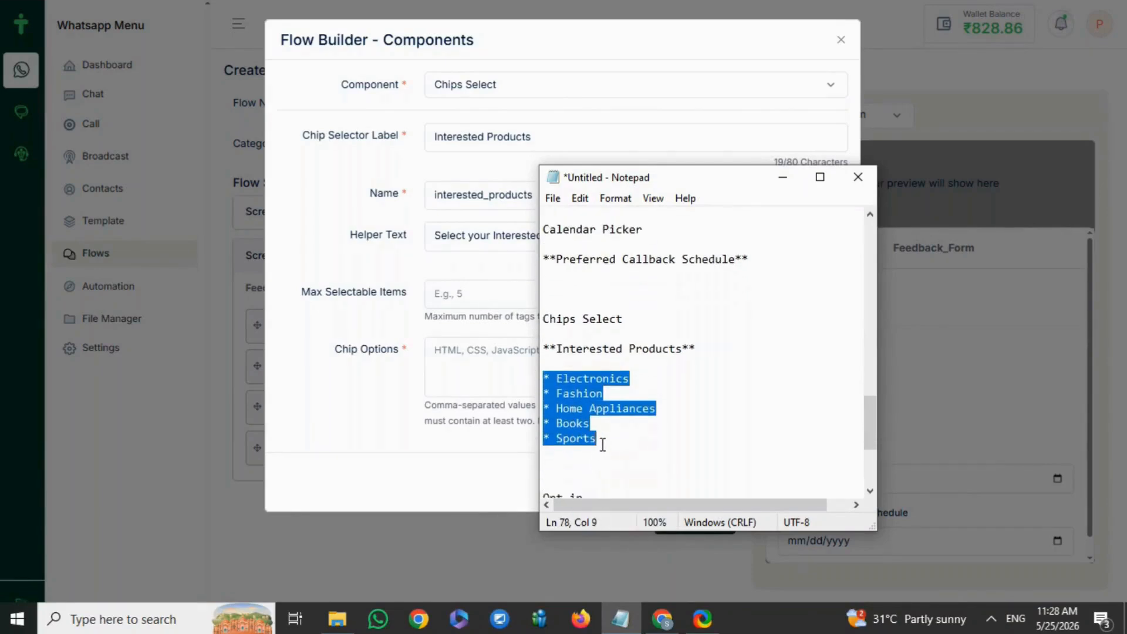
{"action": "key", "text": "ctrl+c"}
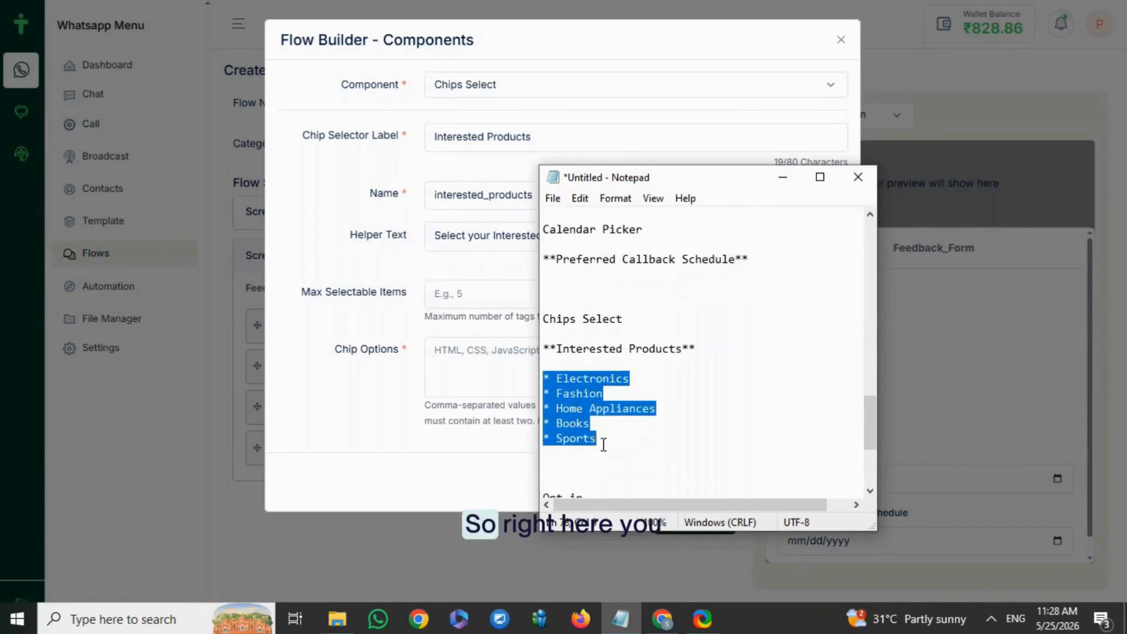
{"action": "left_click", "coordinate": [448, 355]}
{"action": "key", "text": "ctrl+v"}
{"action": "key", "text": "Left"}
{"action": "key", "text": "Left"}
{"action": "key", "text": "Left"}
{"action": "key", "text": "Left"}
{"action": "key", "text": "Left"}
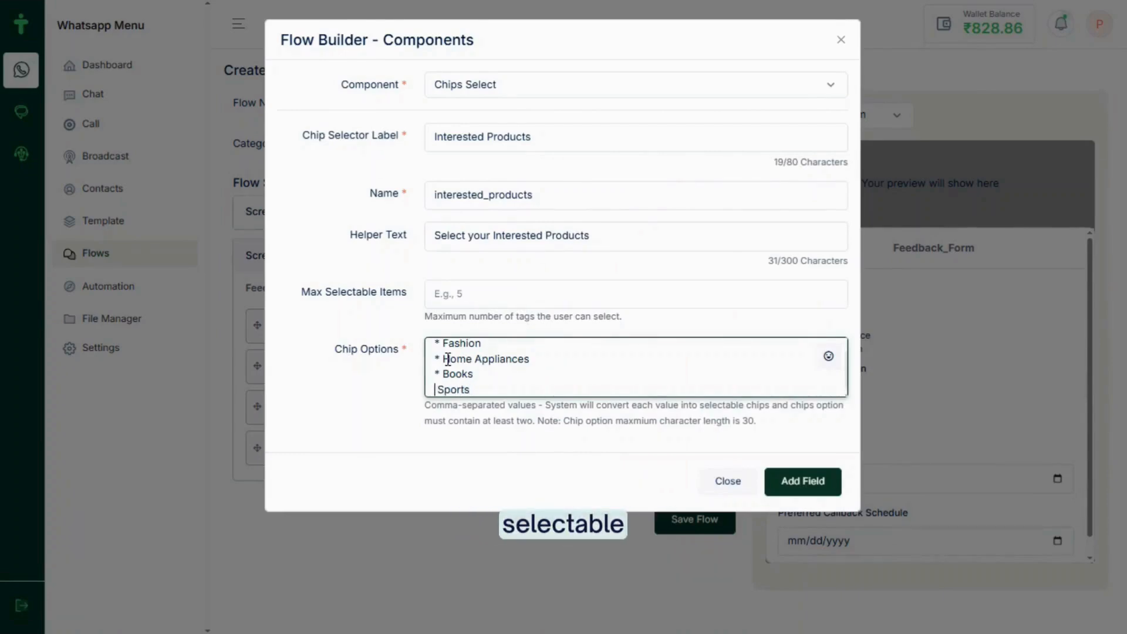
{"action": "key", "text": "BackSpace"}
{"action": "key", "text": "Left"}
{"action": "type", "text": ","}
{"action": "key", "text": "Left"}
{"action": "key", "text": "Left"}
{"action": "key", "text": "Left"}
{"action": "key", "text": "Left"}
{"action": "key", "text": "Left"}
{"action": "key", "text": "BackSpace"}
{"action": "key", "text": "BackSpace"}
{"action": "key", "text": "BackSpace"}
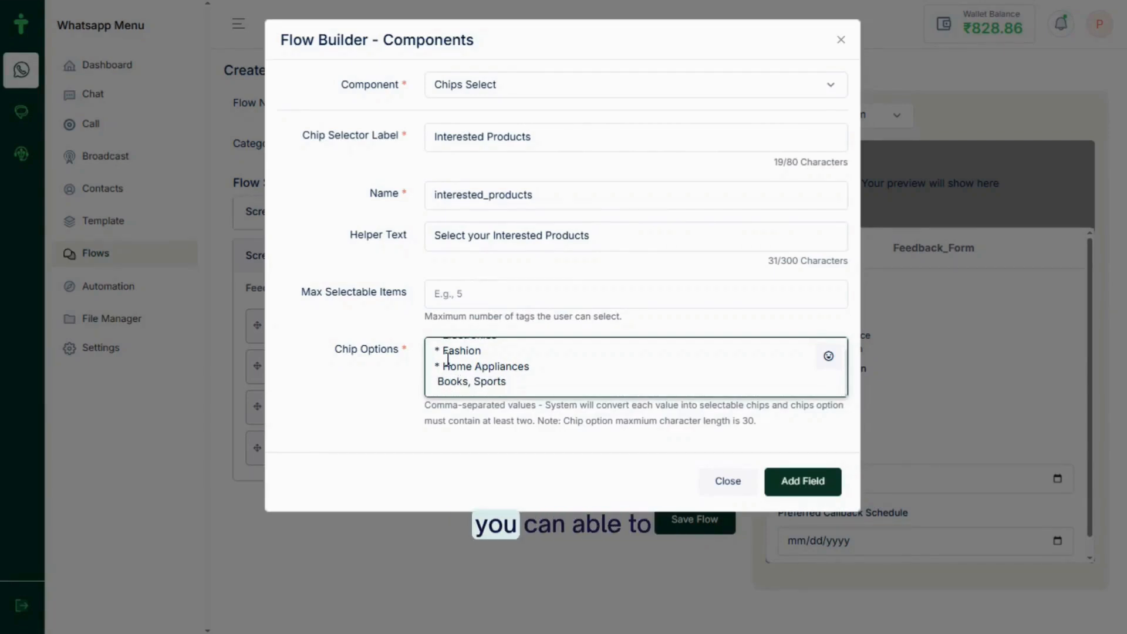
{"action": "key", "text": "Left"}
{"action": "type", "text": ","}
{"action": "key", "text": "Left"}
{"action": "key", "text": "Left"}
{"action": "key", "text": "Left"}
{"action": "key", "text": "Left"}
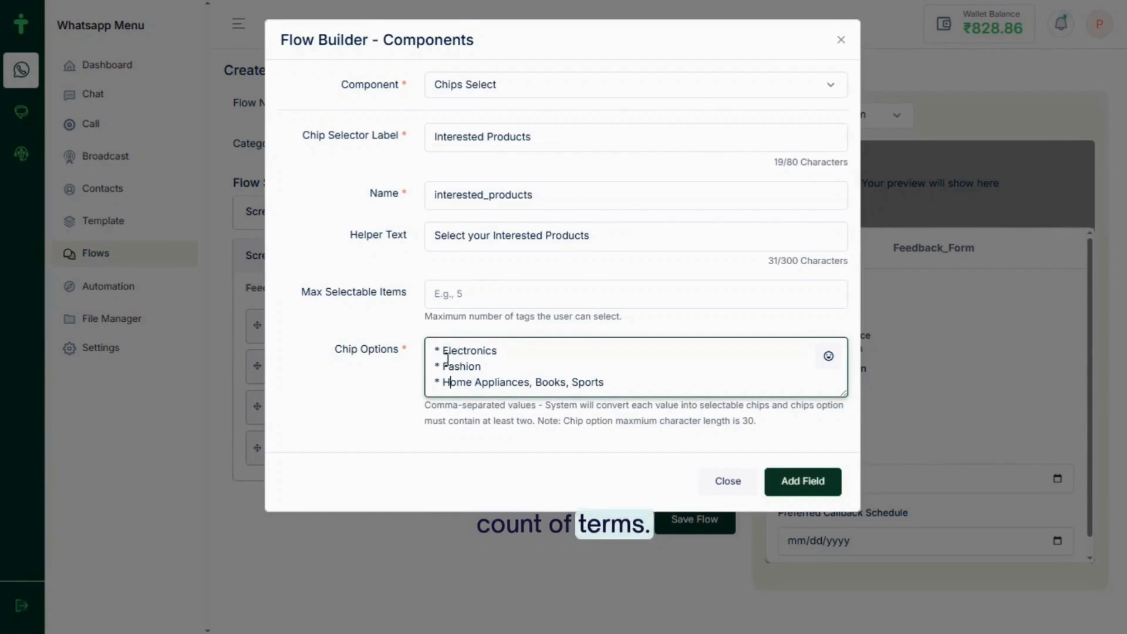
{"action": "key", "text": "BackSpace"}
{"action": "key", "text": "BackSpace"}
{"action": "type", "text": ","}
{"action": "key", "text": "Left"}
{"action": "key", "text": "Left"}
{"action": "key", "text": "Left"}
{"action": "key", "text": "Left"}
{"action": "key", "text": "Left"}
{"action": "key", "text": "Left"}
{"action": "key", "text": "Left"}
{"action": "key", "text": "Left"}
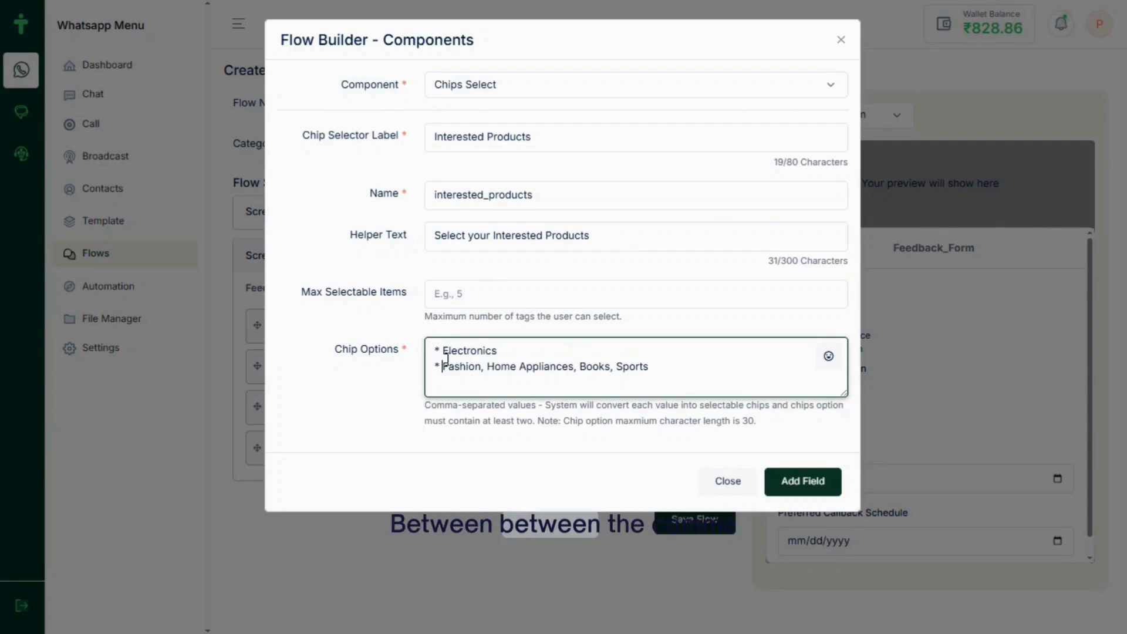
{"action": "key", "text": "BackSpace"}
{"action": "key", "text": "BackSpace"}
{"action": "key", "text": "BackSpace"}
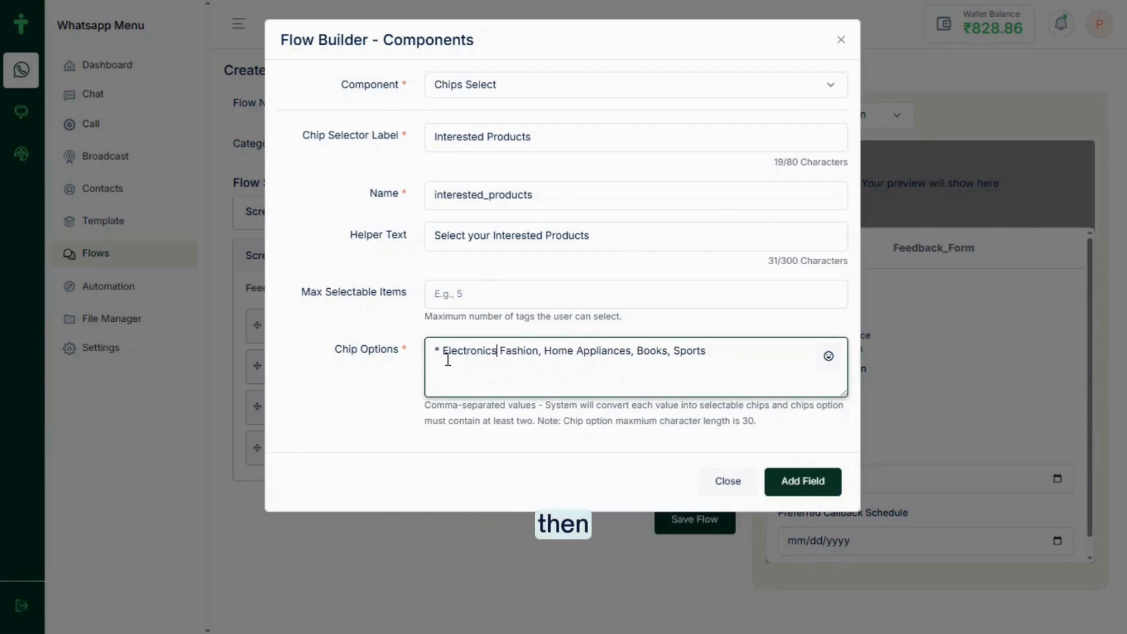
{"action": "type", "text": ","}
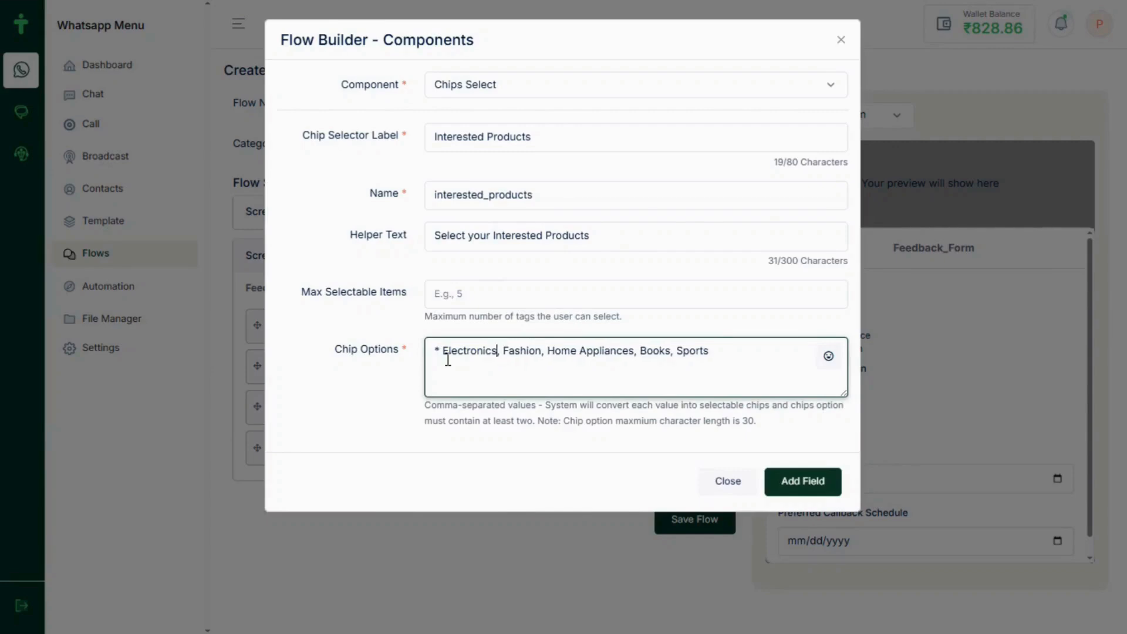
{"action": "key", "text": "BackSpace"}
{"action": "key", "text": "BackSpace"}
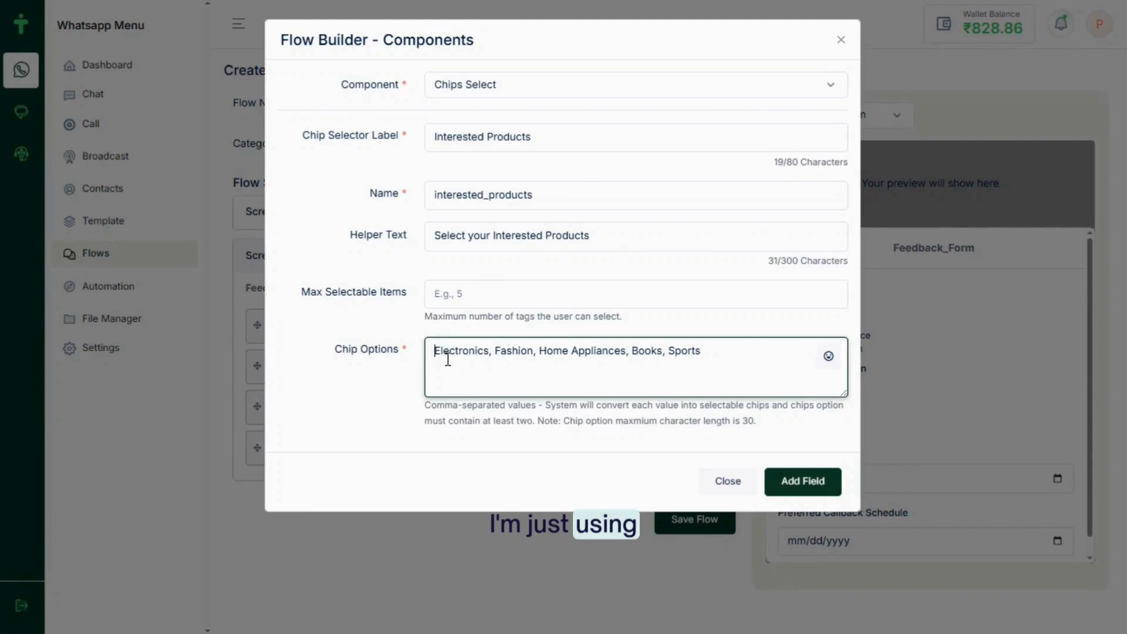
Set Max Selectable Items to 3 and add the Interested Products field
{"action": "left_click", "coordinate": [460, 291]}
{"action": "type", "text": "3"}
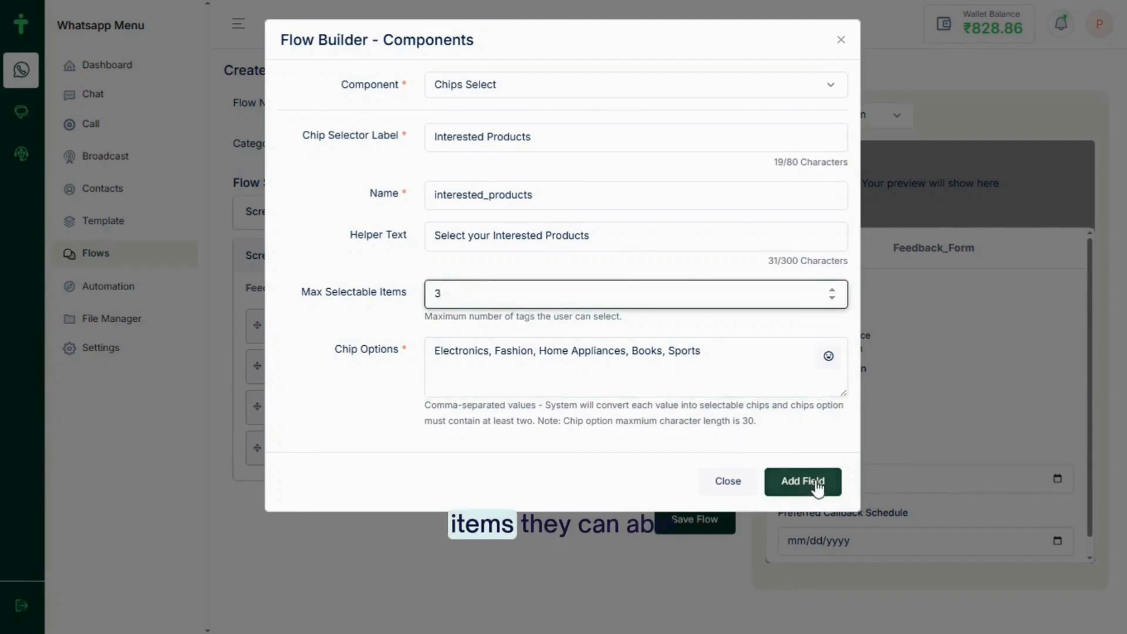
{"action": "left_click", "coordinate": [783, 483]}
Try selecting the Electronics chip and another product chip in the preview
{"action": "scroll", "coordinate": [977, 477], "scroll_direction": "down", "scroll_amount": 1}
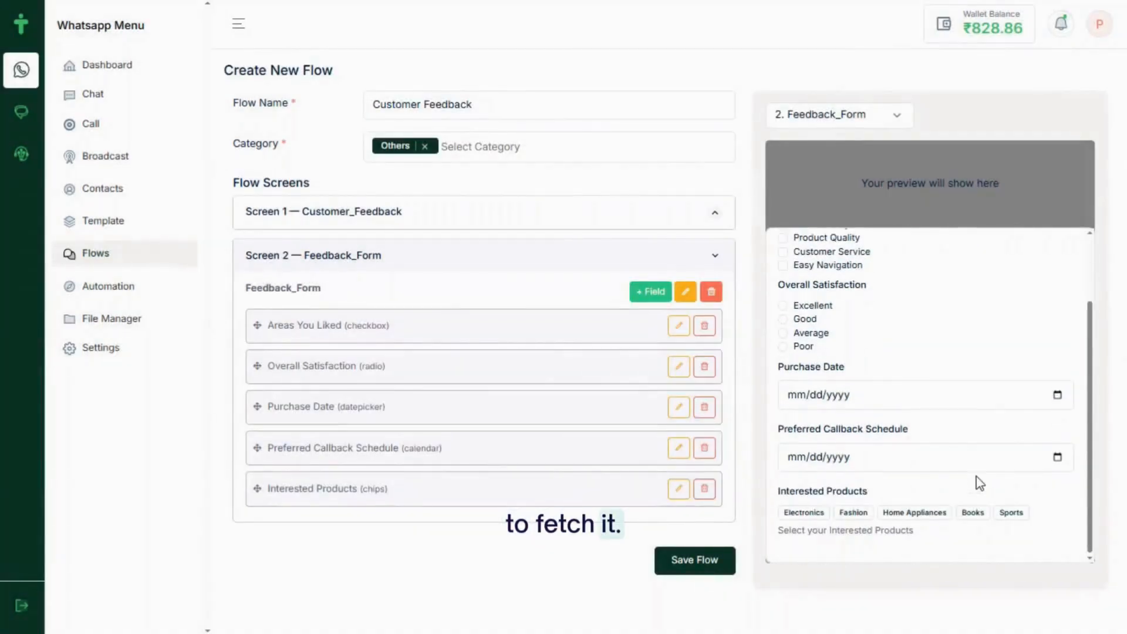
{"action": "left_click", "coordinate": [810, 512]}
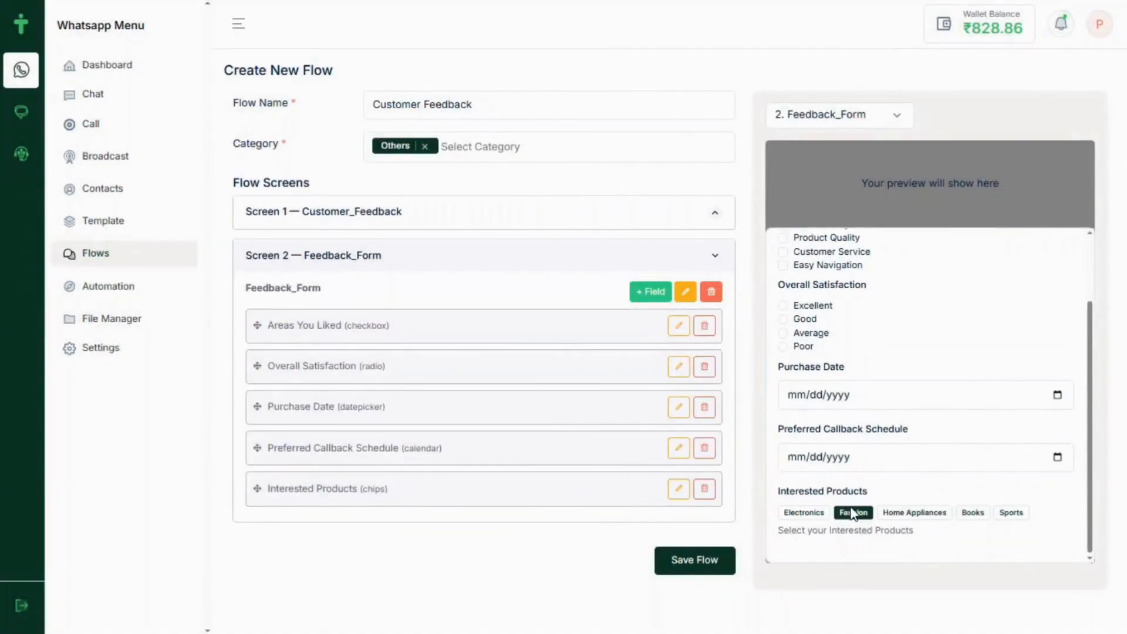
{"action": "left_click", "coordinate": [902, 509]}
Add an Opt-in field labelled 'I agree to receive promotional offers and updates', copied from Notepad
{"action": "left_click", "coordinate": [647, 293]}
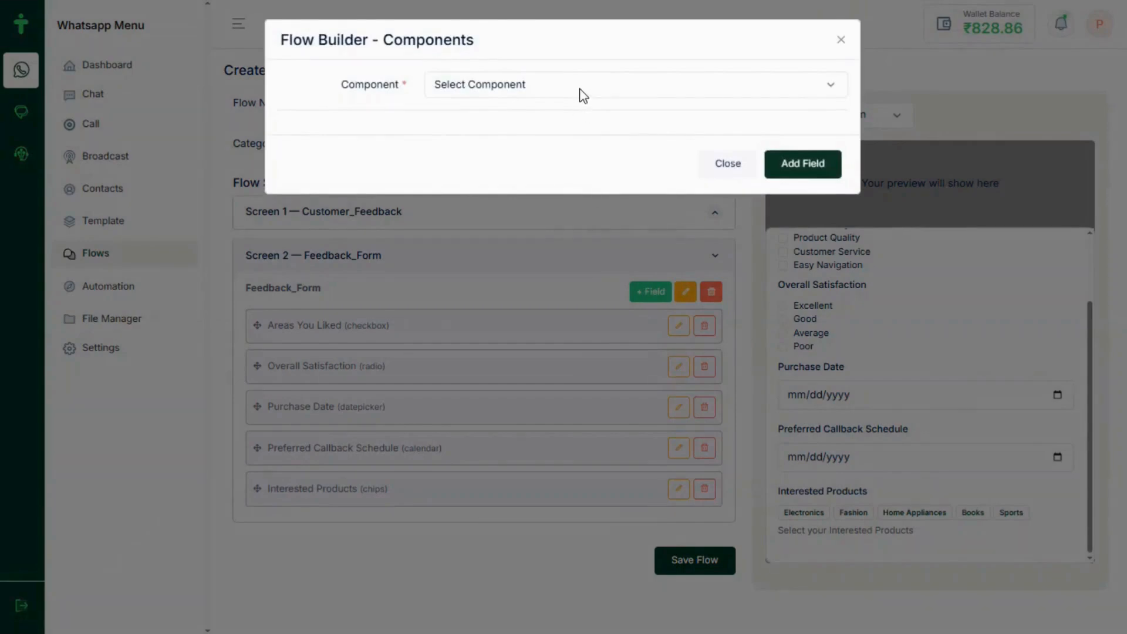
{"action": "left_click", "coordinate": [581, 92]}
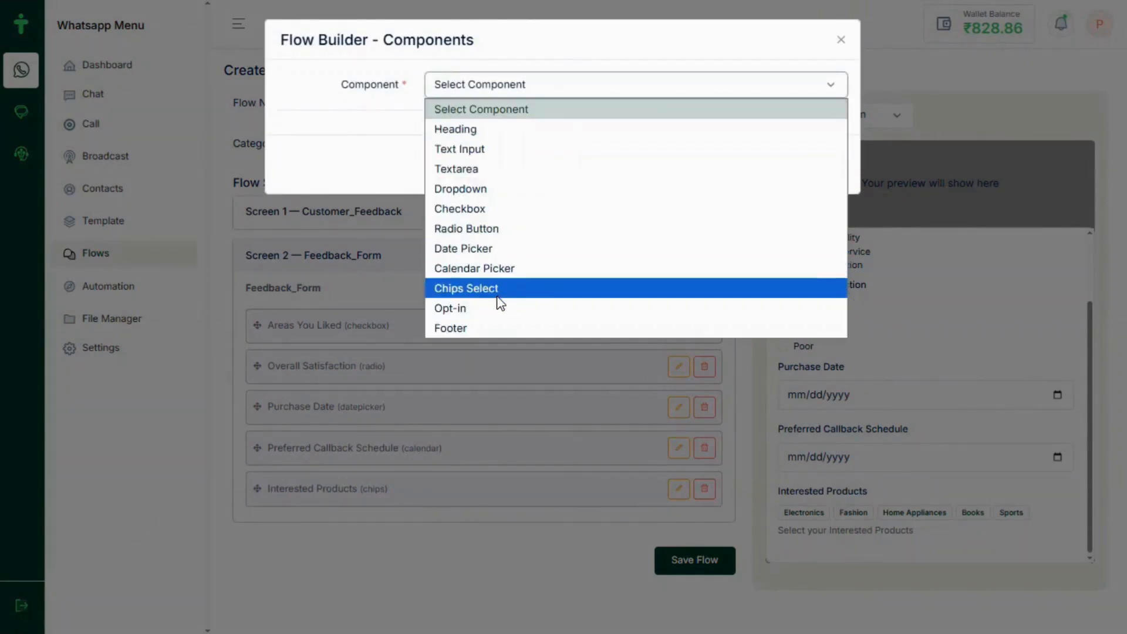
{"action": "left_click", "coordinate": [479, 310]}
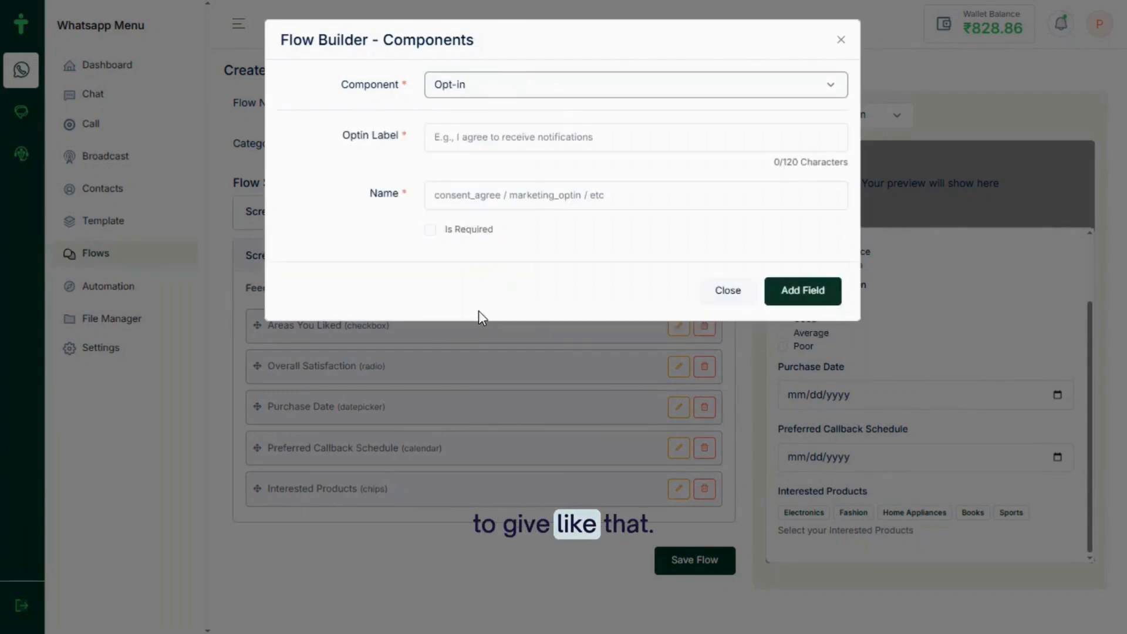
{"action": "key", "text": "alt+Tab"}
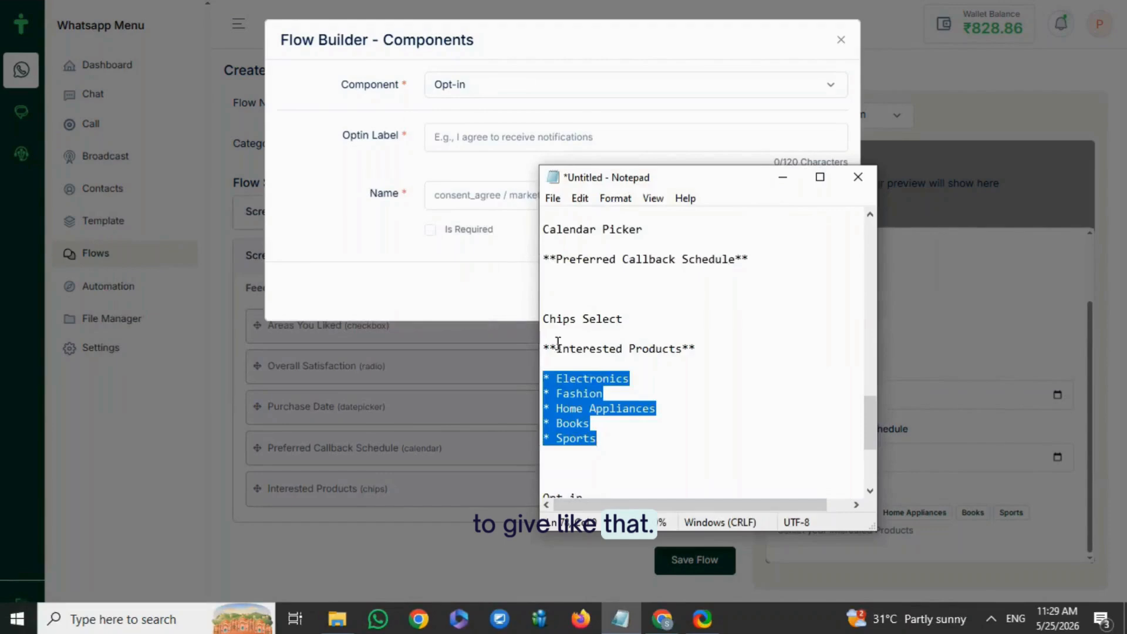
{"action": "scroll", "coordinate": [654, 410], "scroll_direction": "down", "scroll_amount": 2}
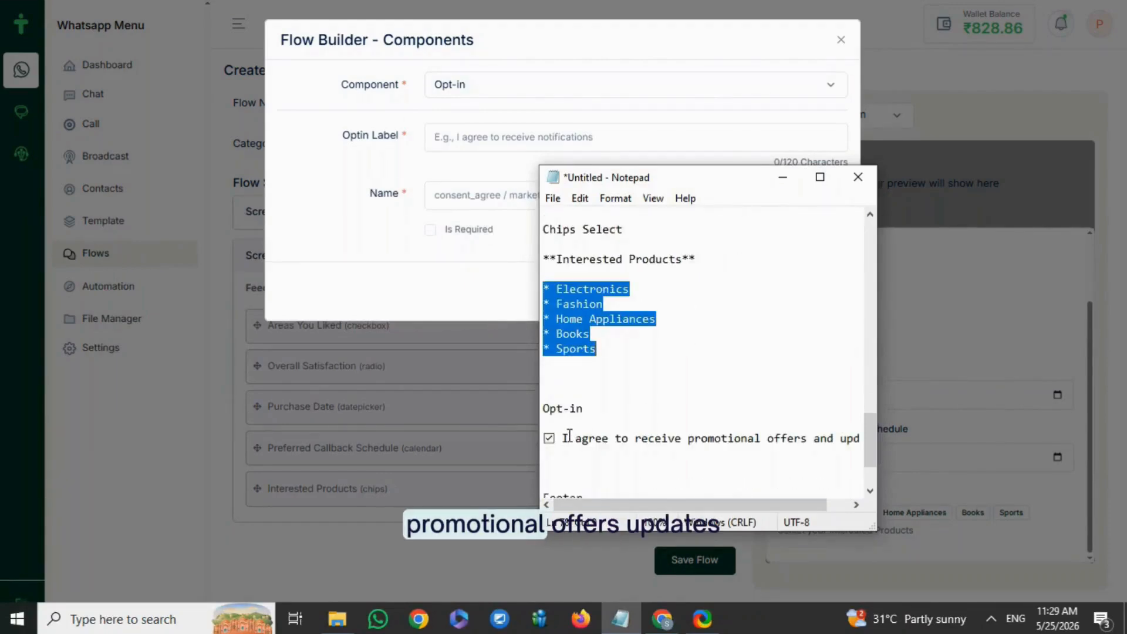
{"action": "left_click_drag", "start_coordinate": [562, 438], "coordinate": [867, 437]}
{"action": "key", "text": "ctrl+c"}
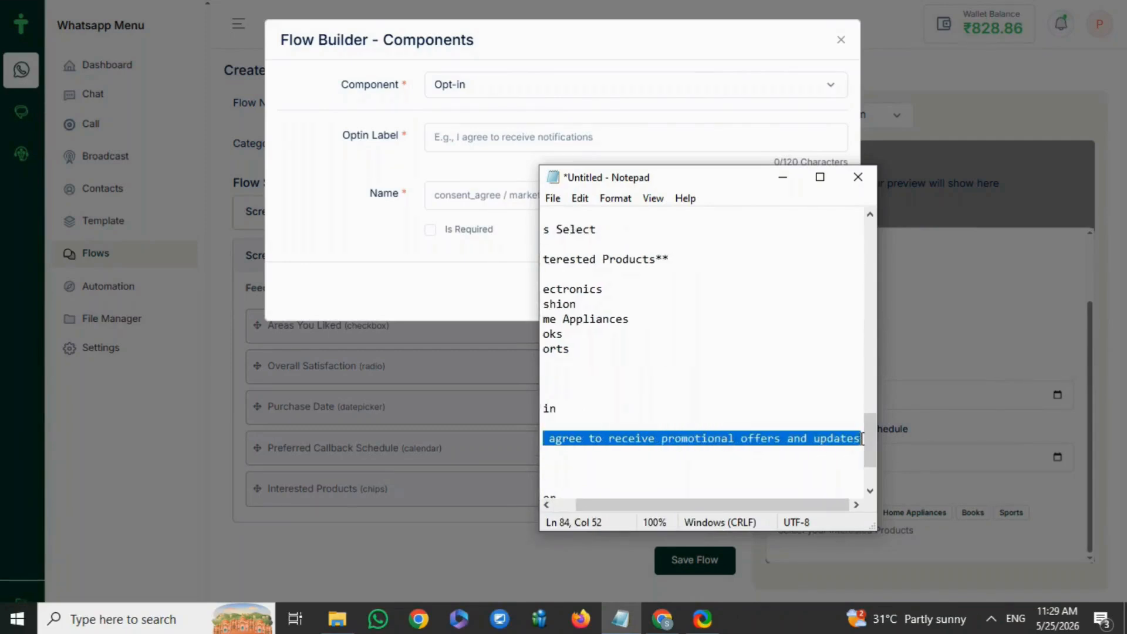
{"action": "left_click", "coordinate": [546, 136]}
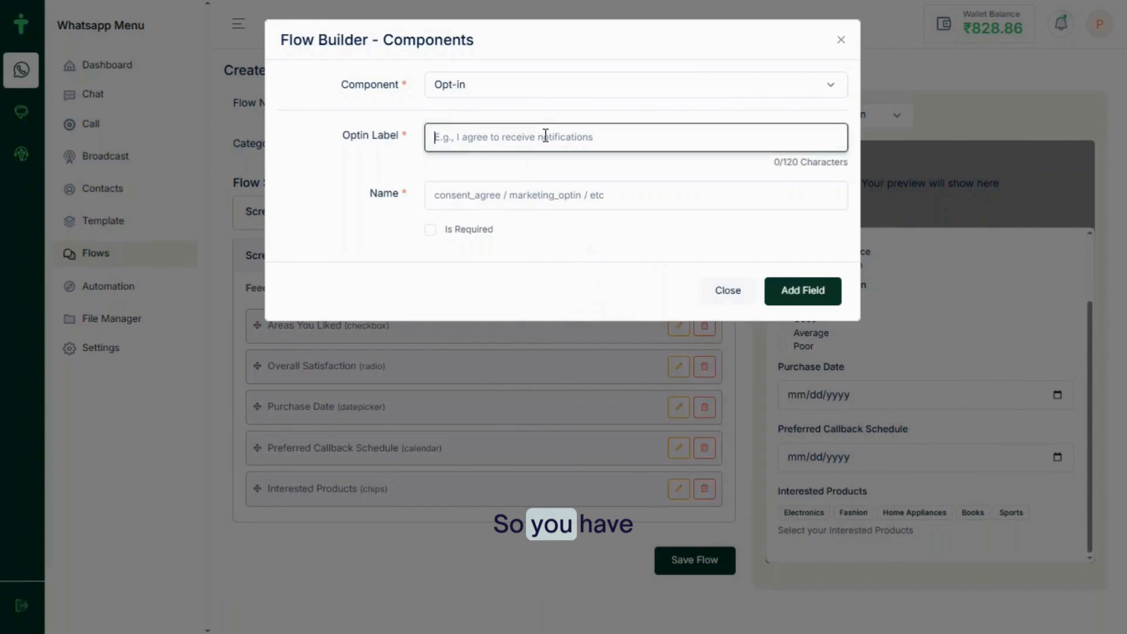
{"action": "key", "text": "ctrl+v"}
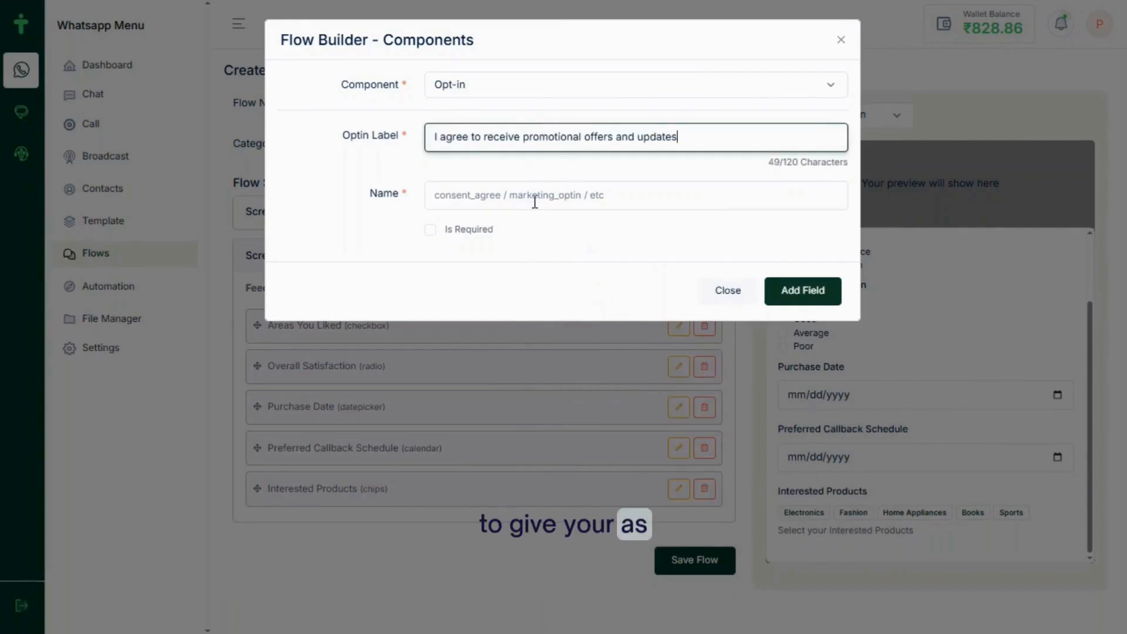
Name the opt-in field agree_the_above_terms_and_conditions and make it required
{"action": "left_click", "coordinate": [454, 202]}
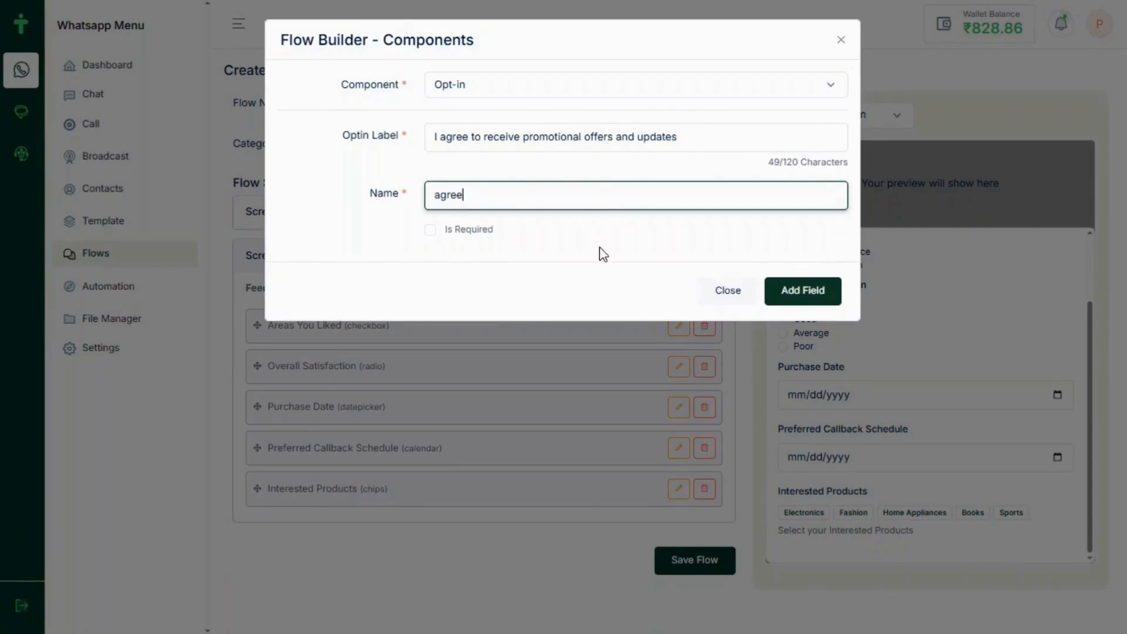
{"action": "type", "text": "he"}
{"action": "key", "text": "BackSpace"}
{"action": "key", "text": "BackSpace"}
{"action": "key", "text": "BackSpace"}
{"action": "type", "text": "_the"}
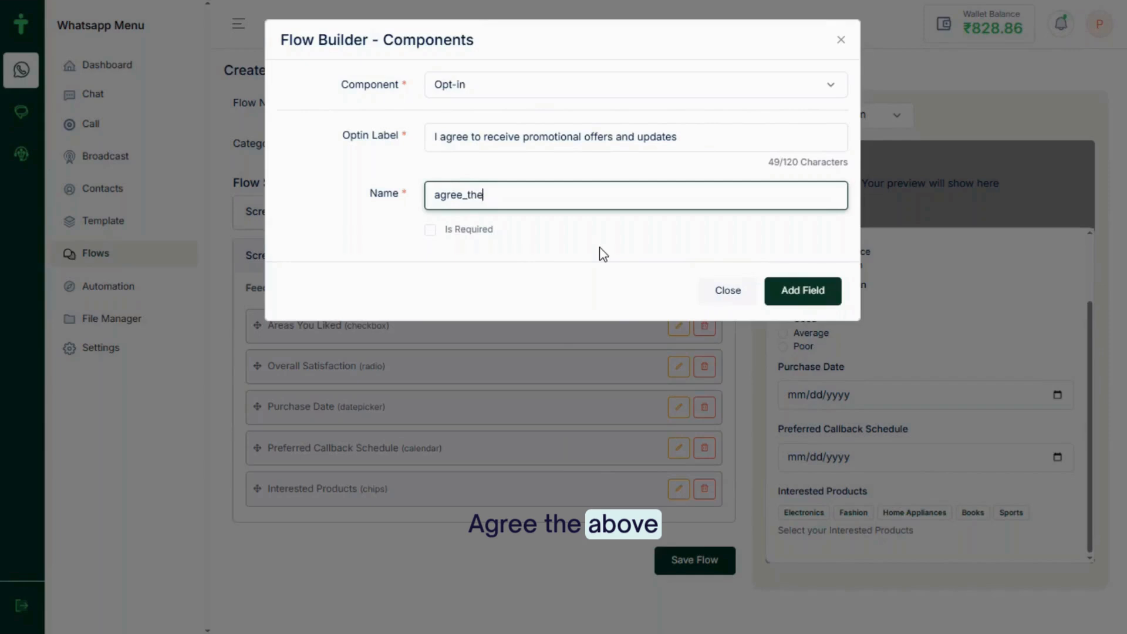
{"action": "type", "text": "_ab"}
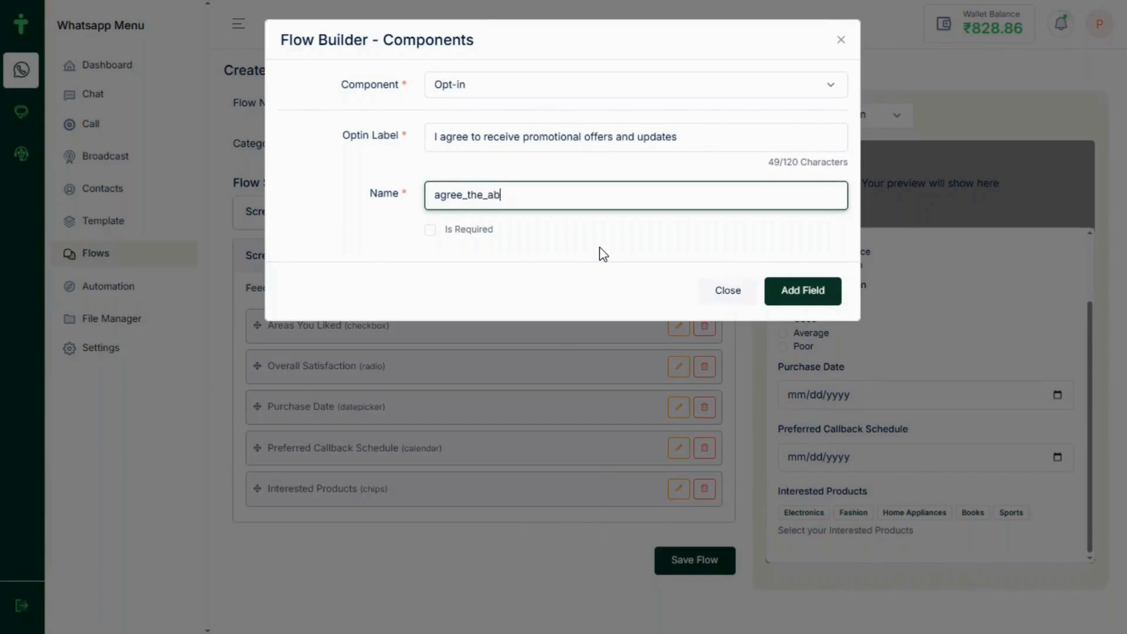
{"action": "type", "text": "ove_terms_"}
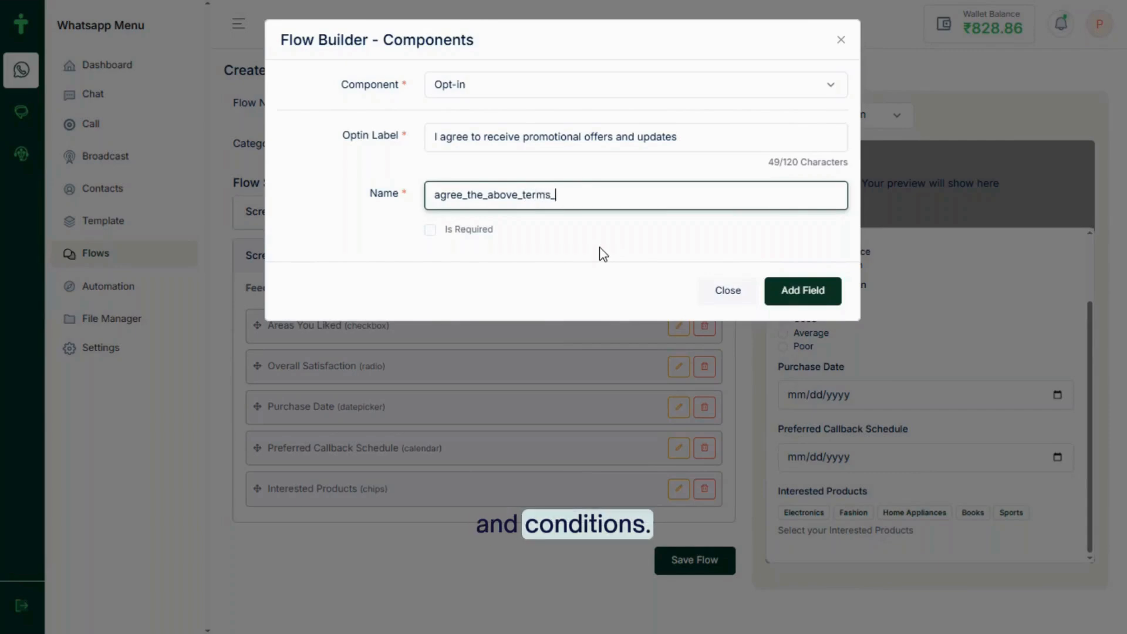
{"action": "type", "text": "and"}
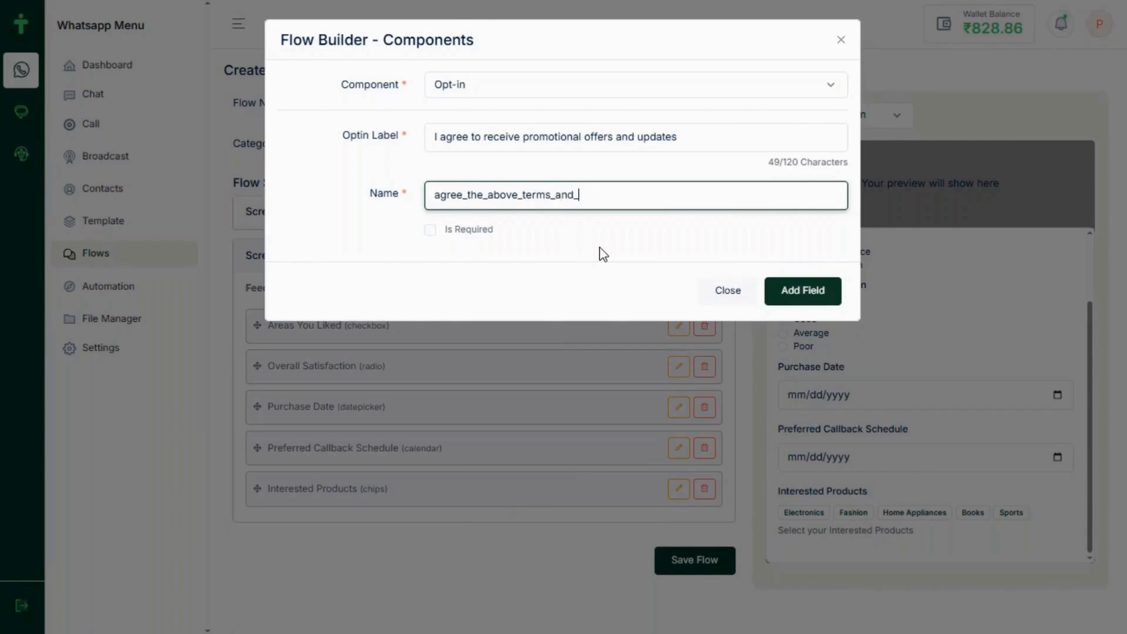
{"action": "type", "text": "_conditions"}
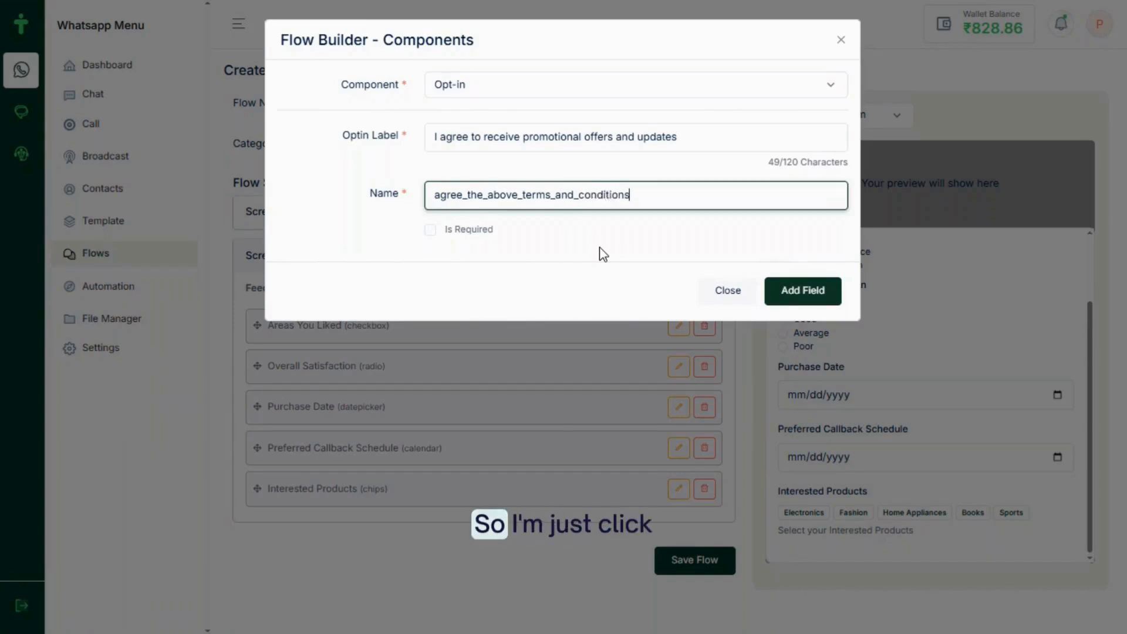
{"action": "left_click", "coordinate": [431, 231]}
Add the opt-in field to Feedback_Form, followed by a Footer with button label 'Submit'
{"action": "left_click", "coordinate": [809, 291]}
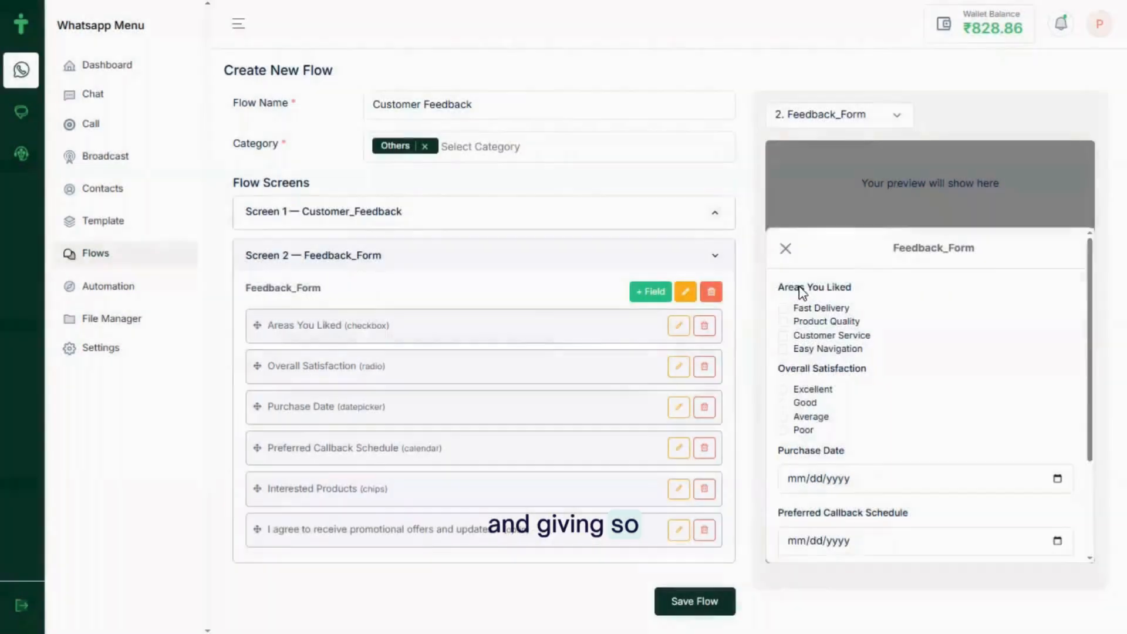
{"action": "scroll", "coordinate": [802, 292], "scroll_direction": "down", "scroll_amount": 2}
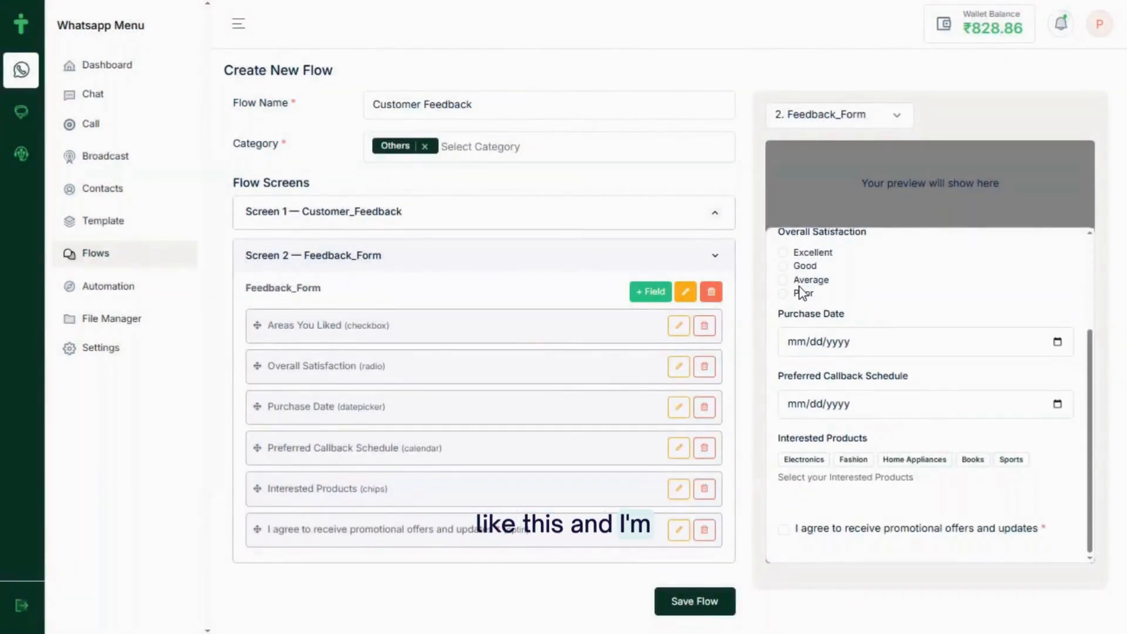
{"action": "left_click", "coordinate": [652, 292]}
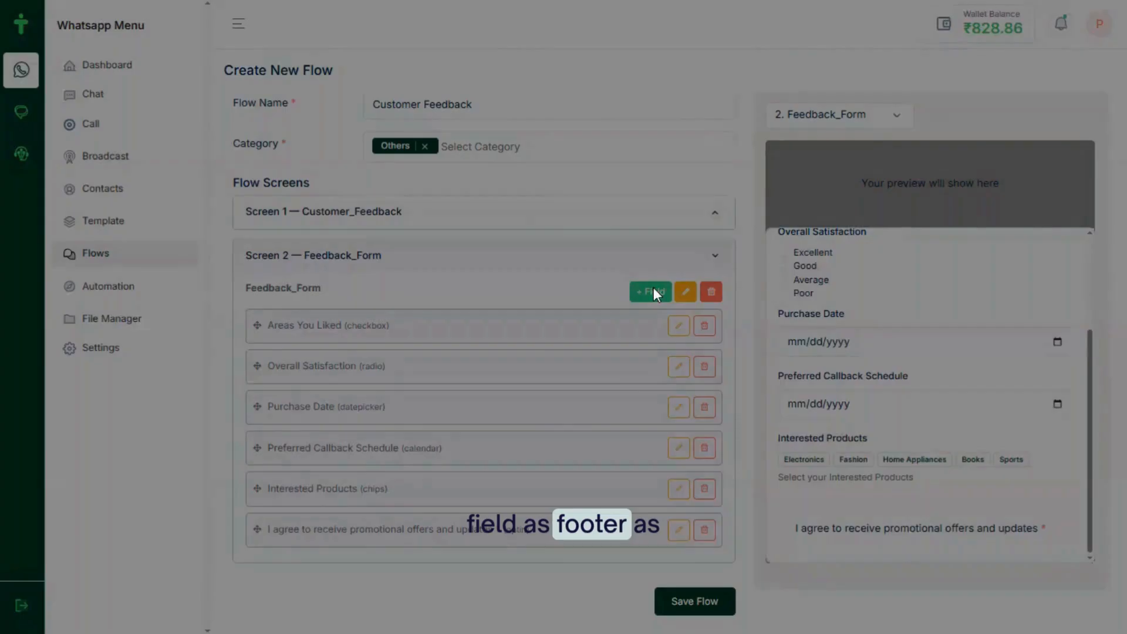
{"action": "left_click", "coordinate": [542, 86]}
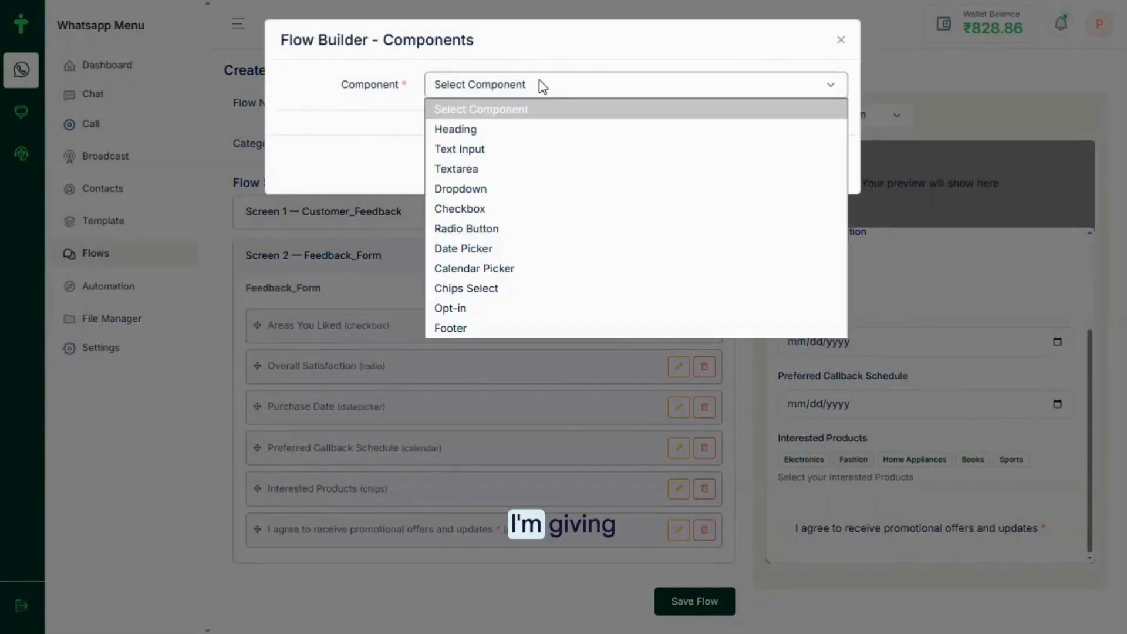
{"action": "left_click", "coordinate": [469, 325]}
{"action": "left_click", "coordinate": [481, 139]}
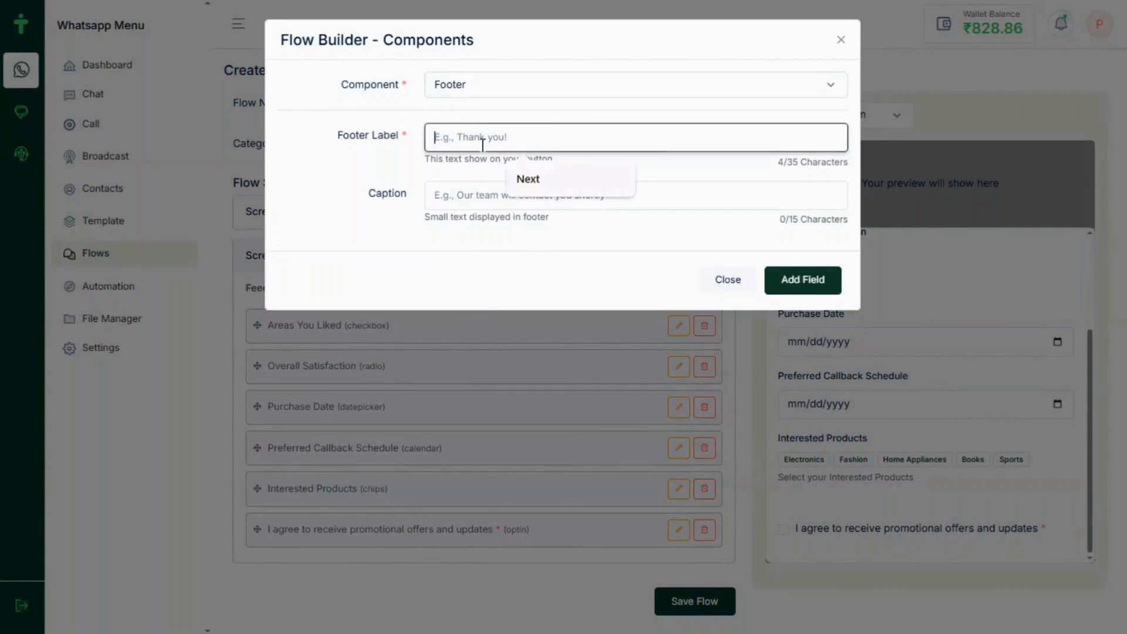
{"action": "type", "text": "S"}
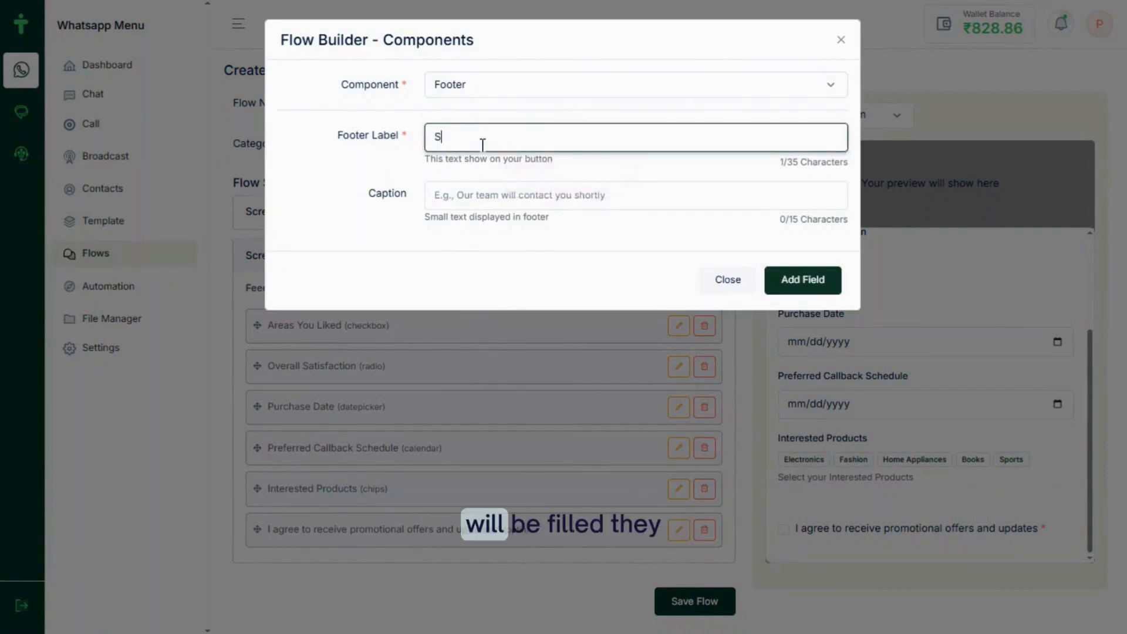
{"action": "type", "text": "ubmit"}
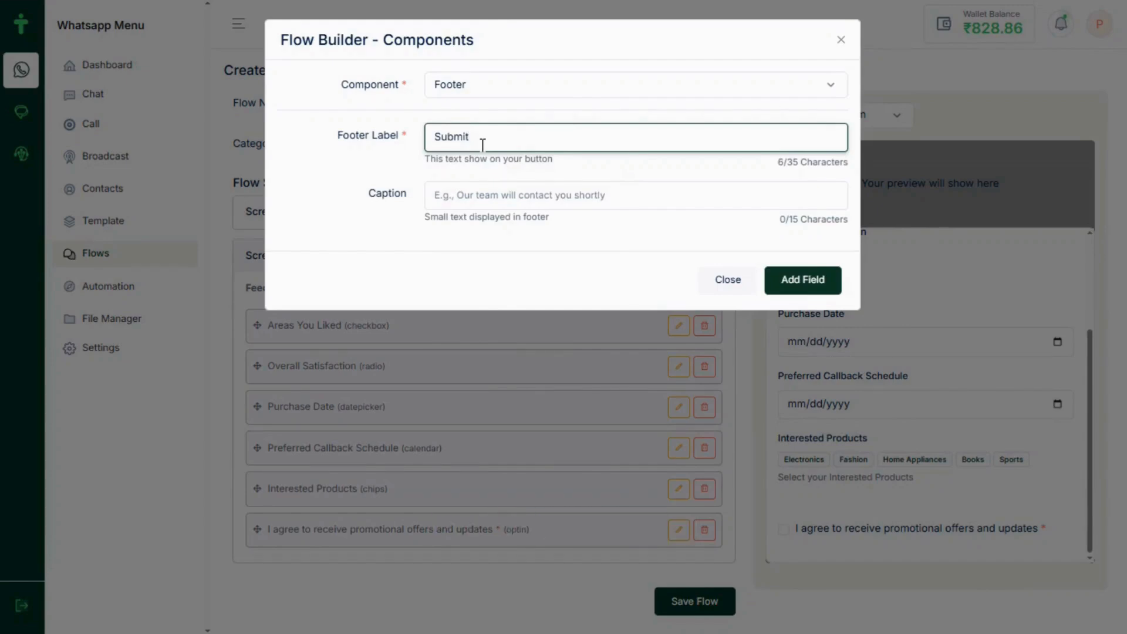
{"action": "left_click", "coordinate": [825, 287]}
{"action": "scroll", "coordinate": [934, 427], "scroll_direction": "down", "scroll_amount": 3}
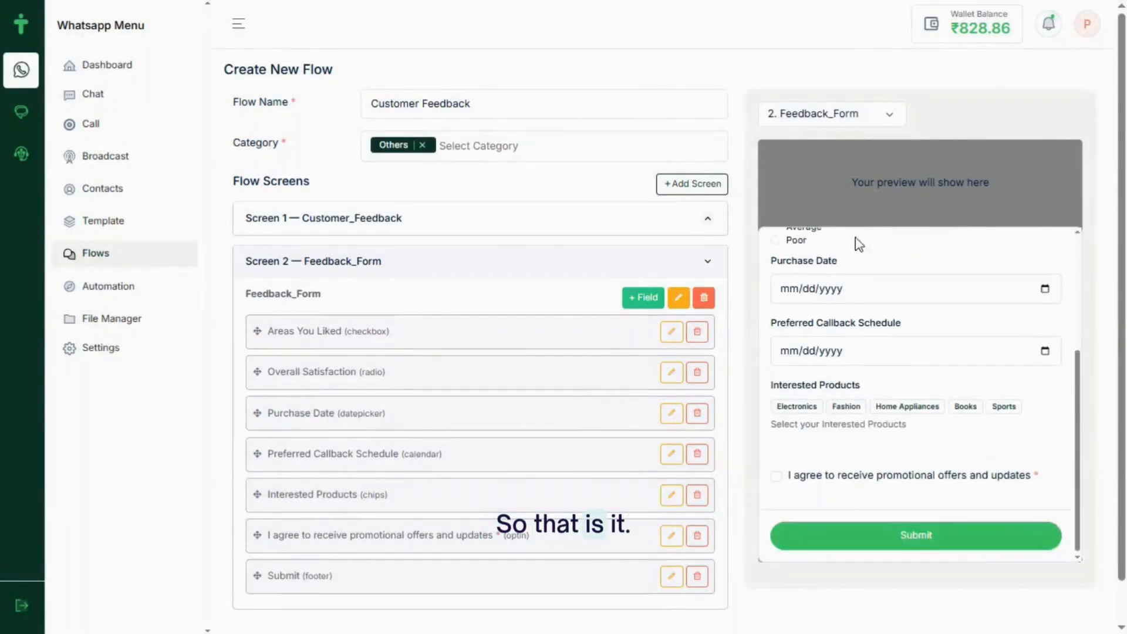
Switch the preview to 1. Customer_Feedback and expand the Screen 1 field list
{"action": "left_click", "coordinate": [848, 113]}
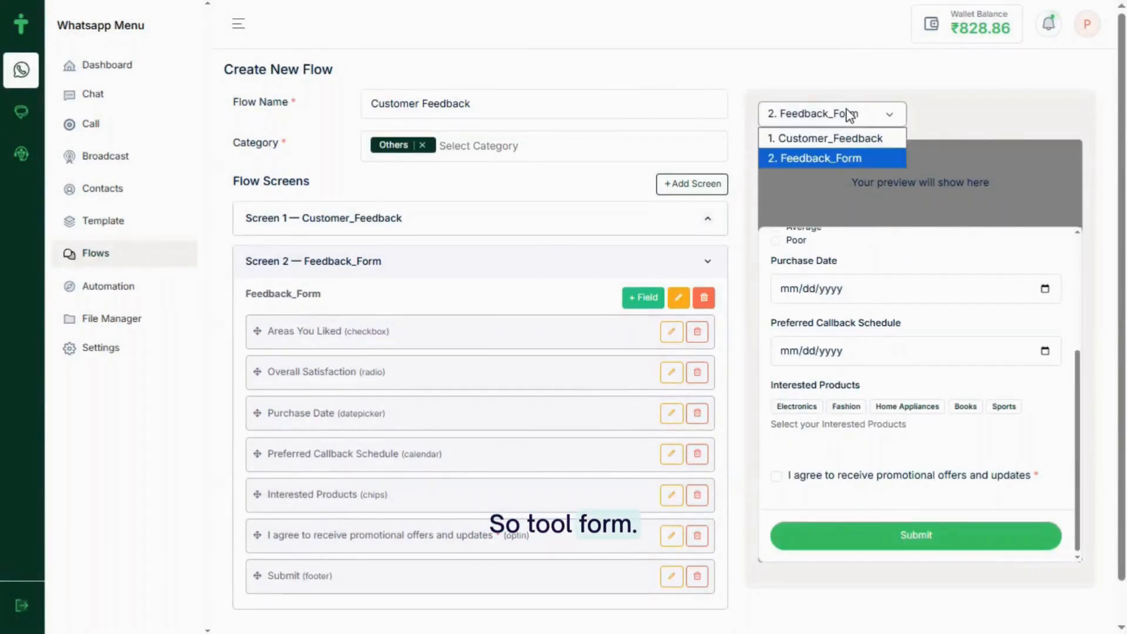
{"action": "left_click", "coordinate": [819, 133]}
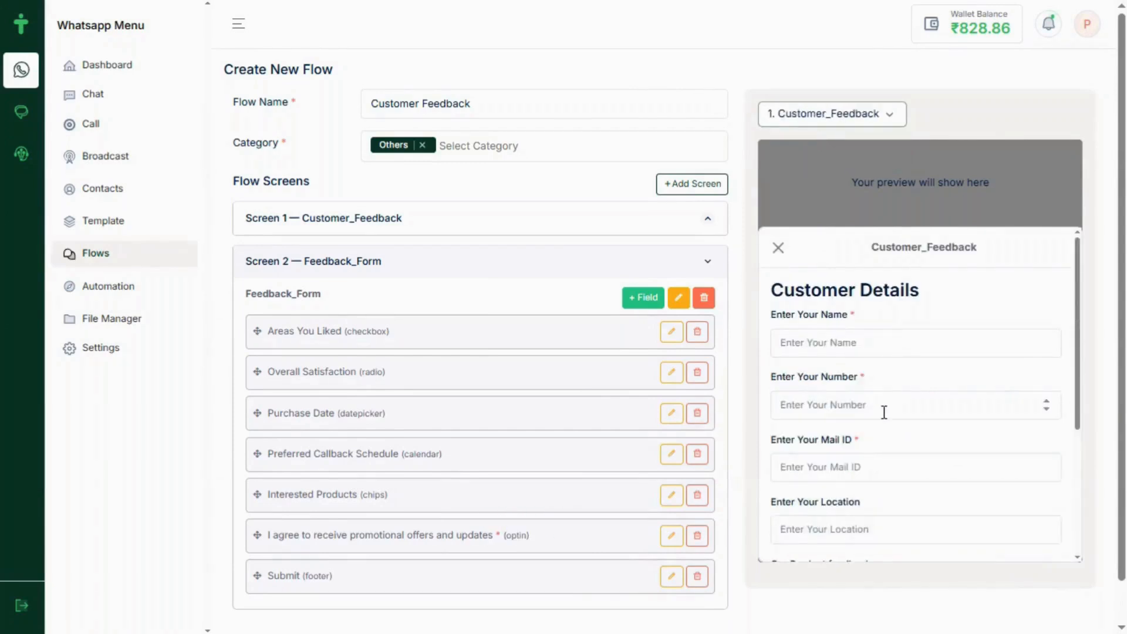
{"action": "scroll", "coordinate": [884, 412], "scroll_direction": "down", "scroll_amount": 3}
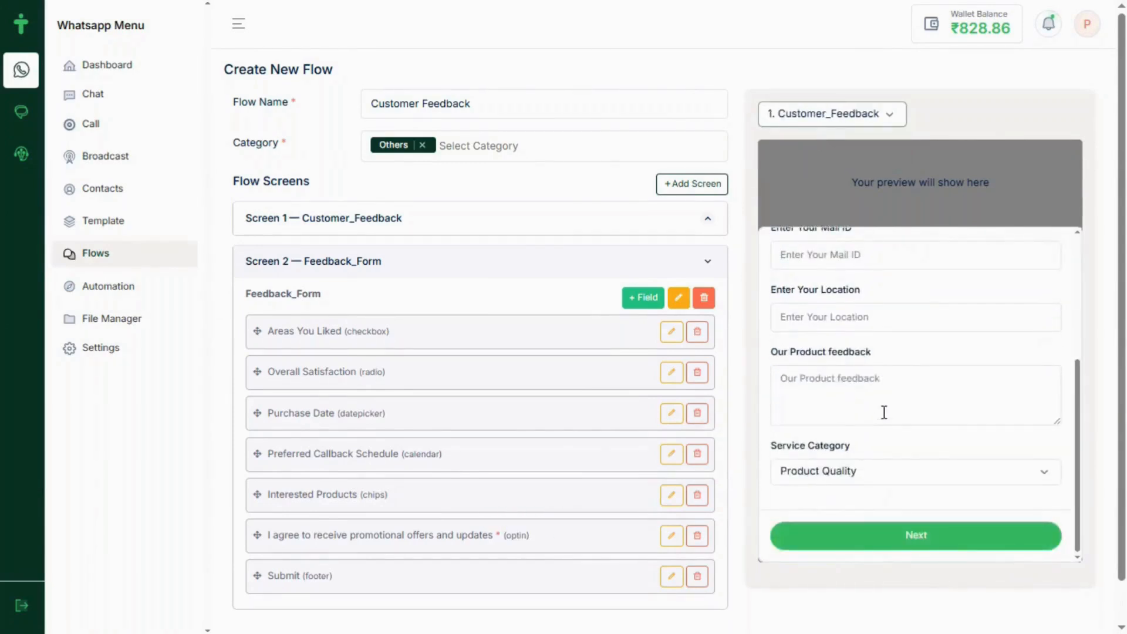
{"action": "scroll", "coordinate": [884, 412], "scroll_direction": "up", "scroll_amount": 3}
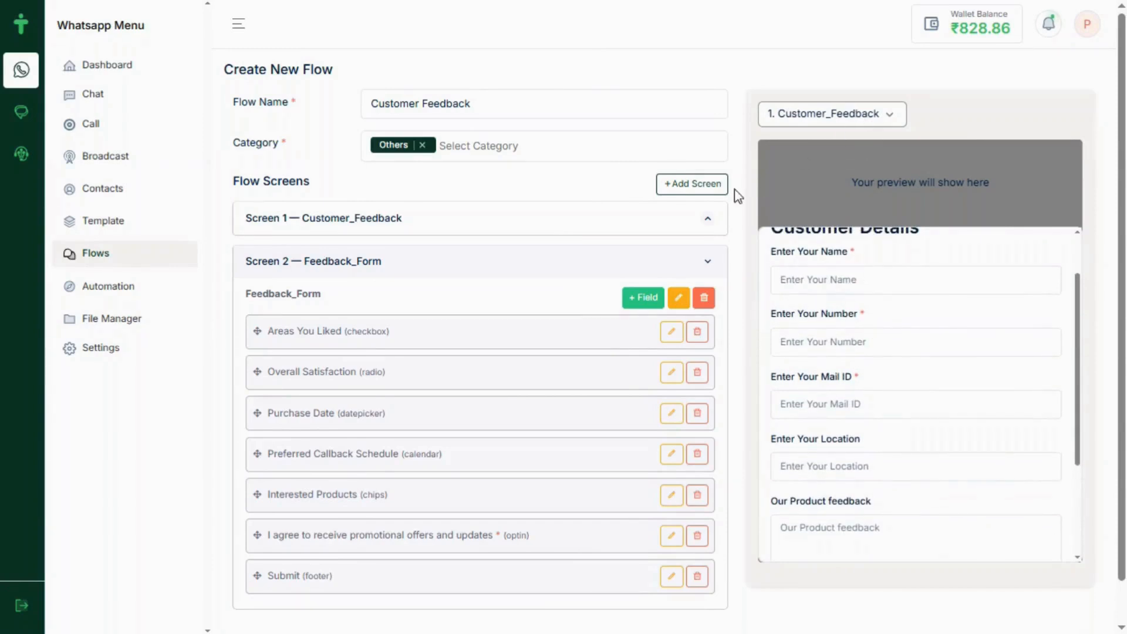
{"action": "left_click", "coordinate": [645, 232]}
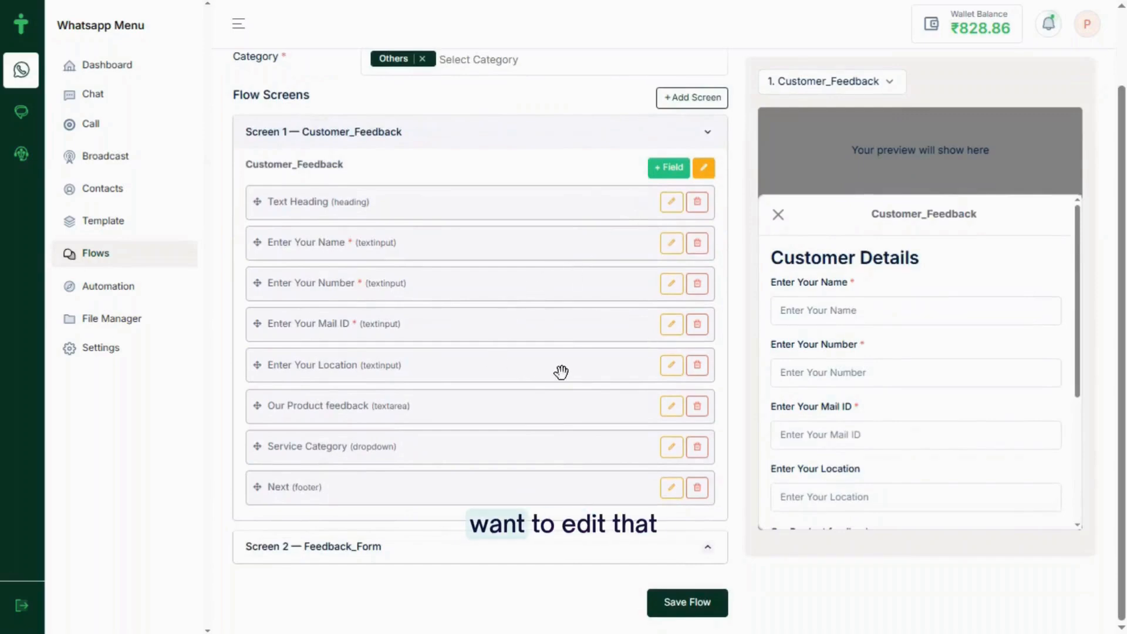
Edit Enter Your Location into 'Enter Your Order ID', Input Type Number, required
{"action": "left_click", "coordinate": [670, 372]}
{"action": "left_click", "coordinate": [562, 137]}
{"action": "key", "text": "BackSpace"}
{"action": "key", "text": "BackSpace"}
{"action": "key", "text": "BackSpace"}
{"action": "key", "text": "BackSpace"}
{"action": "key", "text": "BackSpace"}
{"action": "key", "text": "BackSpace"}
{"action": "key", "text": "BackSpace"}
{"action": "key", "text": "BackSpace"}
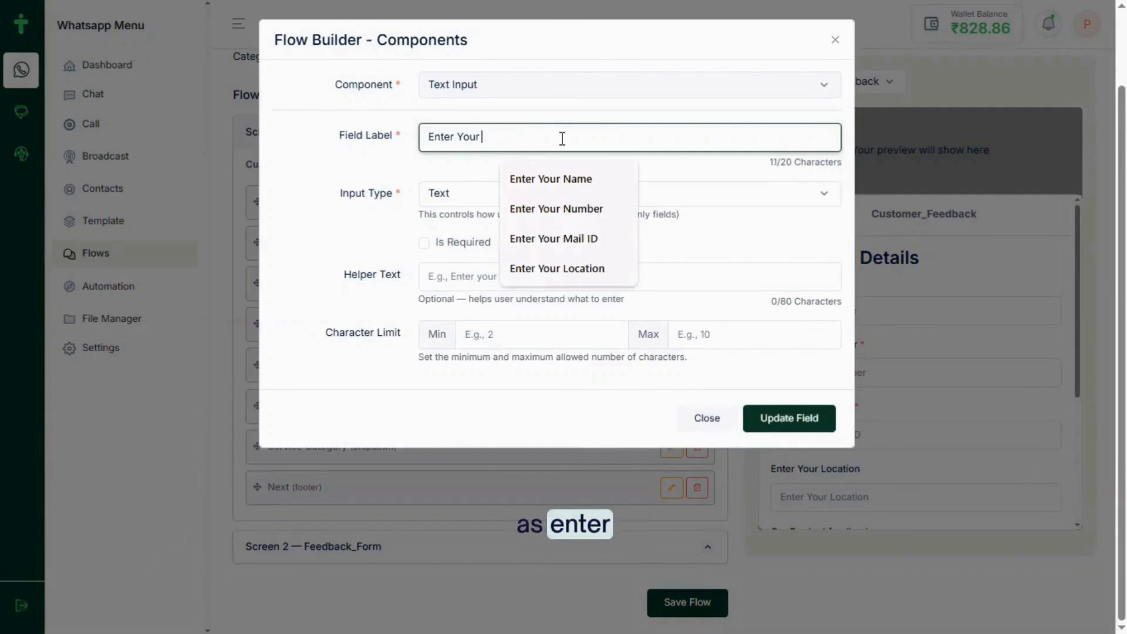
{"action": "type", "text": "Or"}
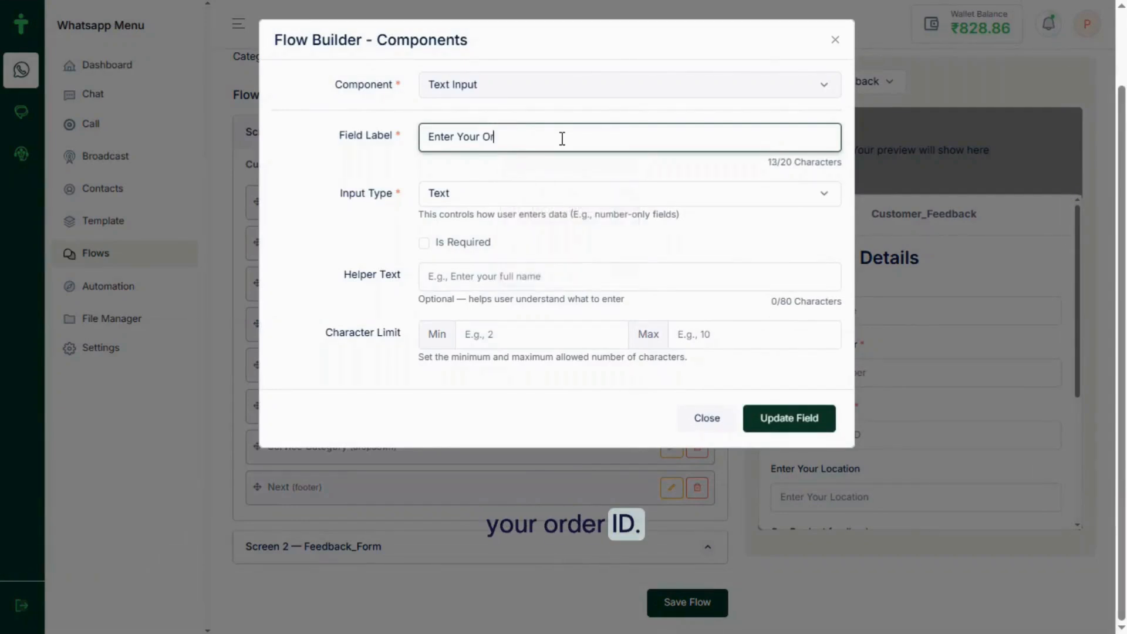
{"action": "type", "text": "der ID"}
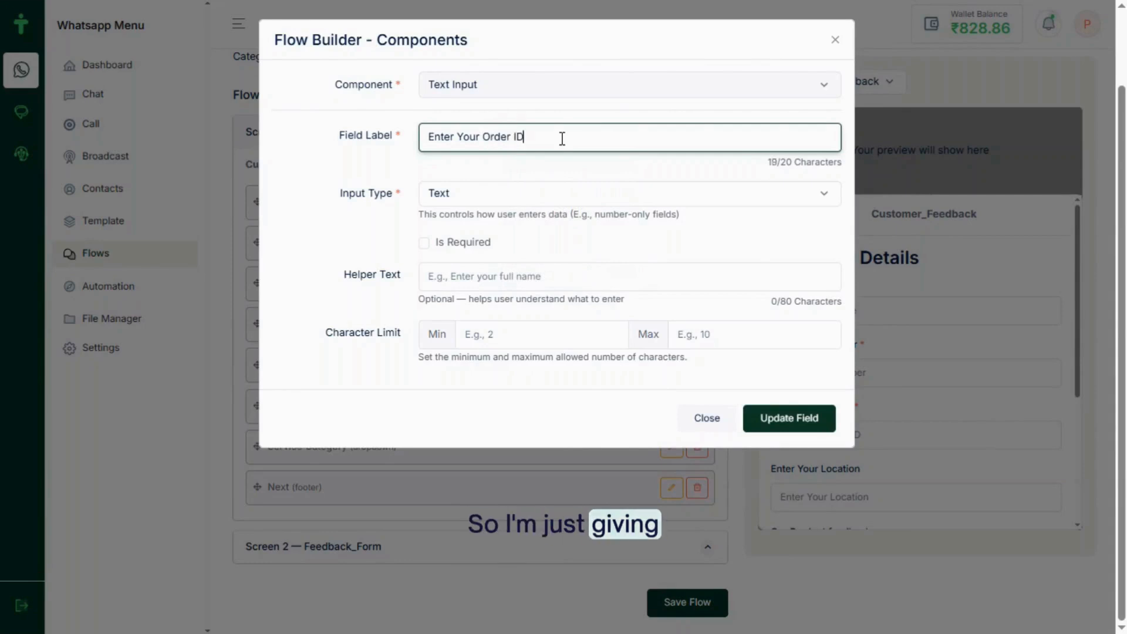
{"action": "left_click", "coordinate": [491, 204]}
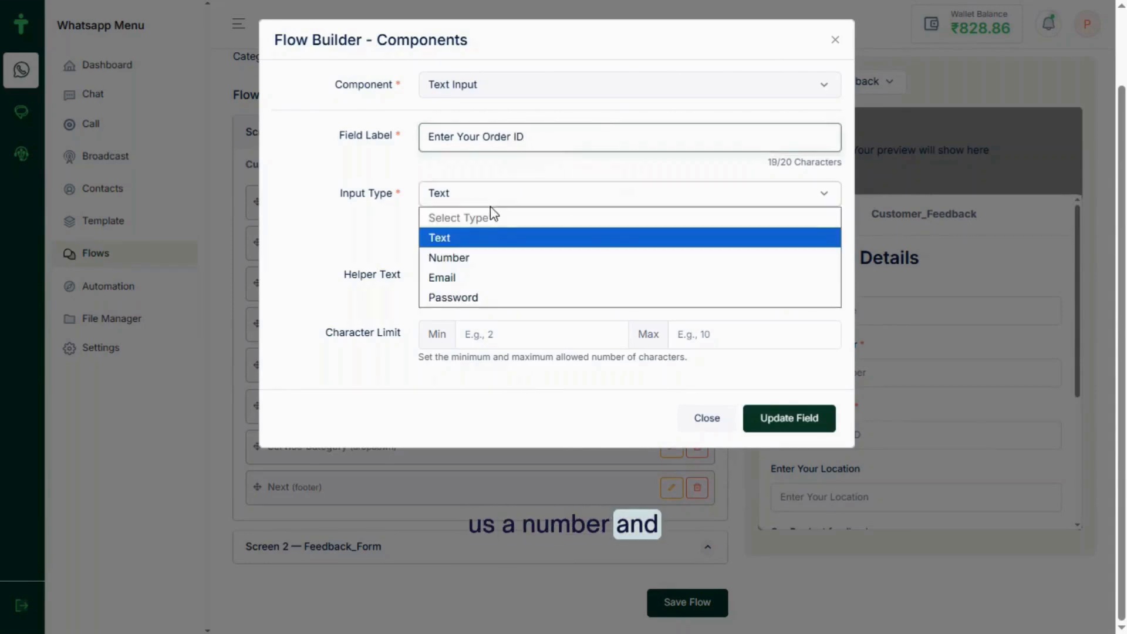
{"action": "left_click", "coordinate": [467, 256]}
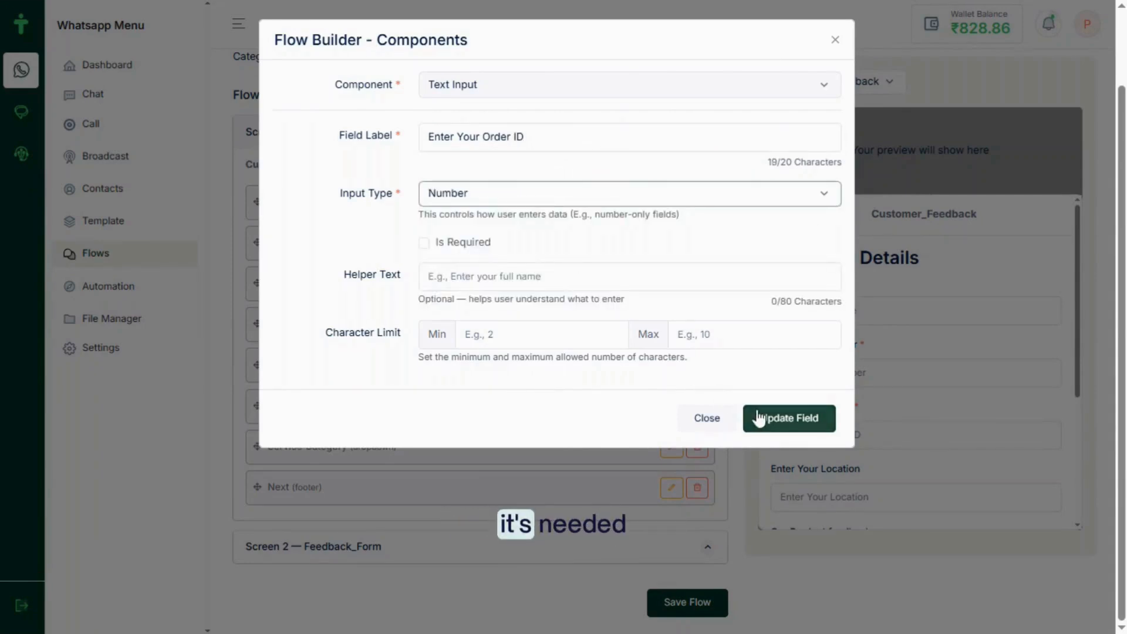
{"action": "left_click", "coordinate": [424, 243]}
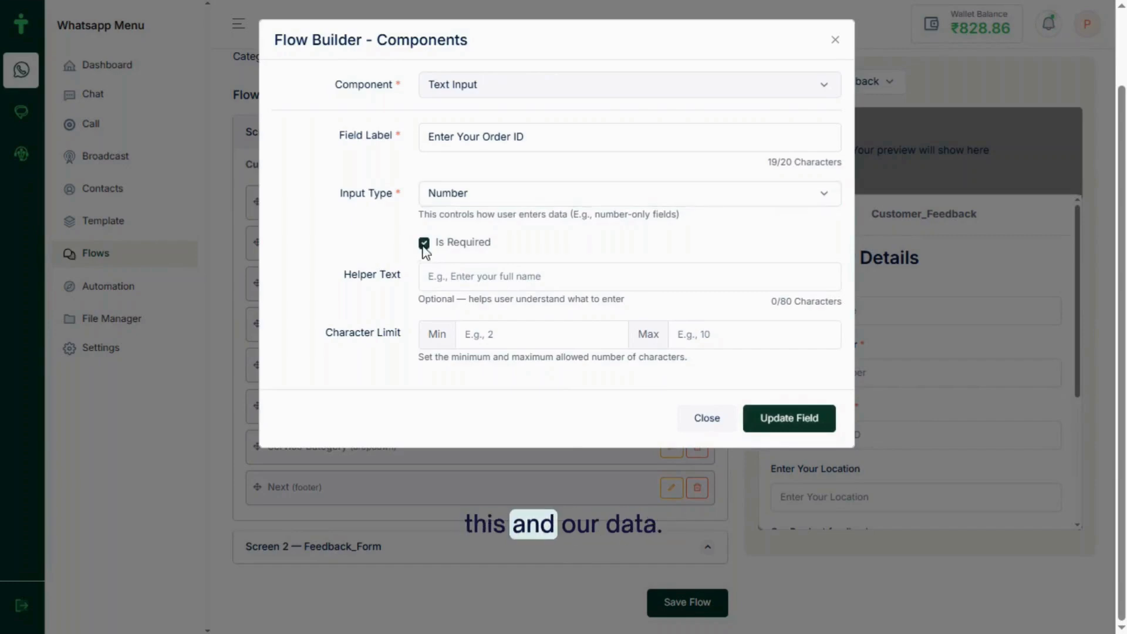
{"action": "left_click", "coordinate": [790, 419]}
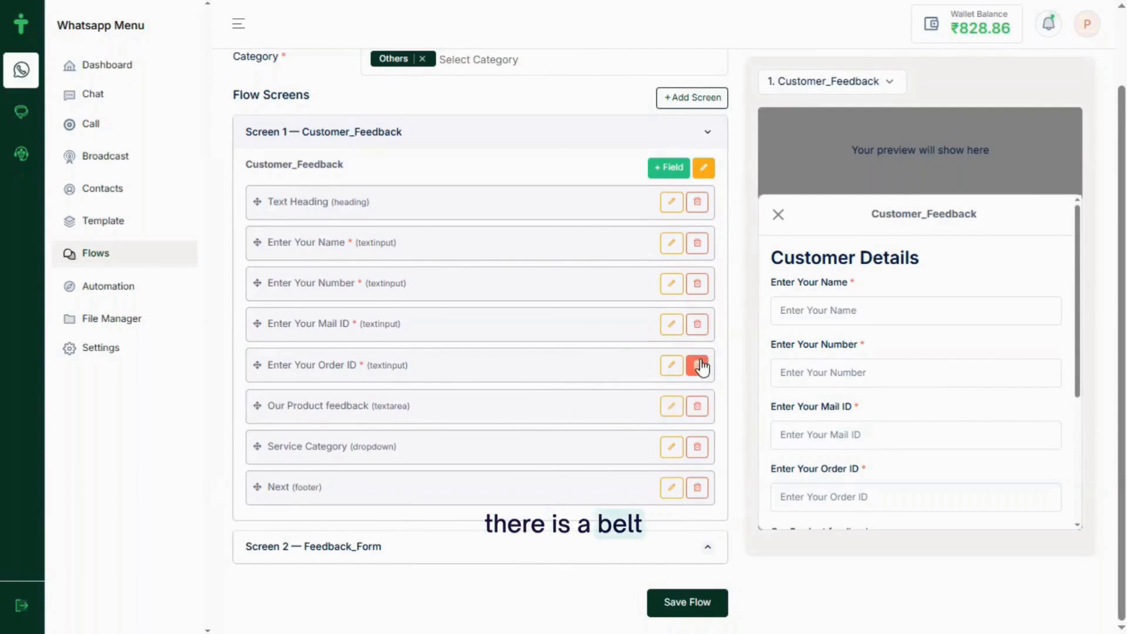
Review the Customer_Feedback preview, then switch the preview to the Feedback_Form screen
{"action": "scroll", "coordinate": [565, 419], "scroll_direction": "up", "scroll_amount": 1}
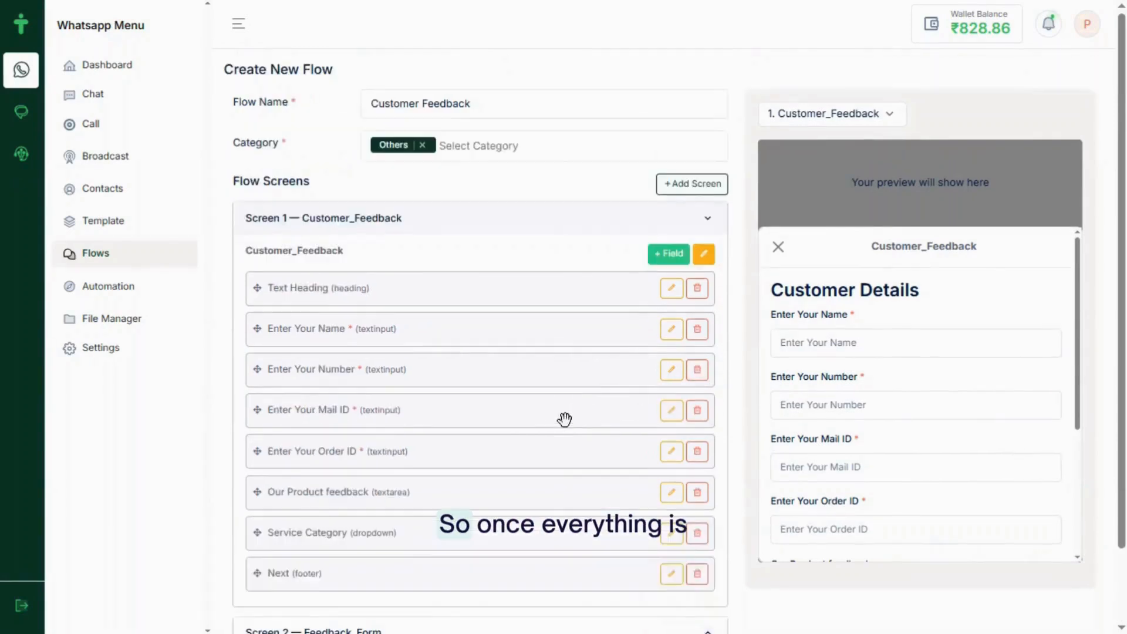
{"action": "scroll", "coordinate": [565, 419], "scroll_direction": "down", "scroll_amount": 1}
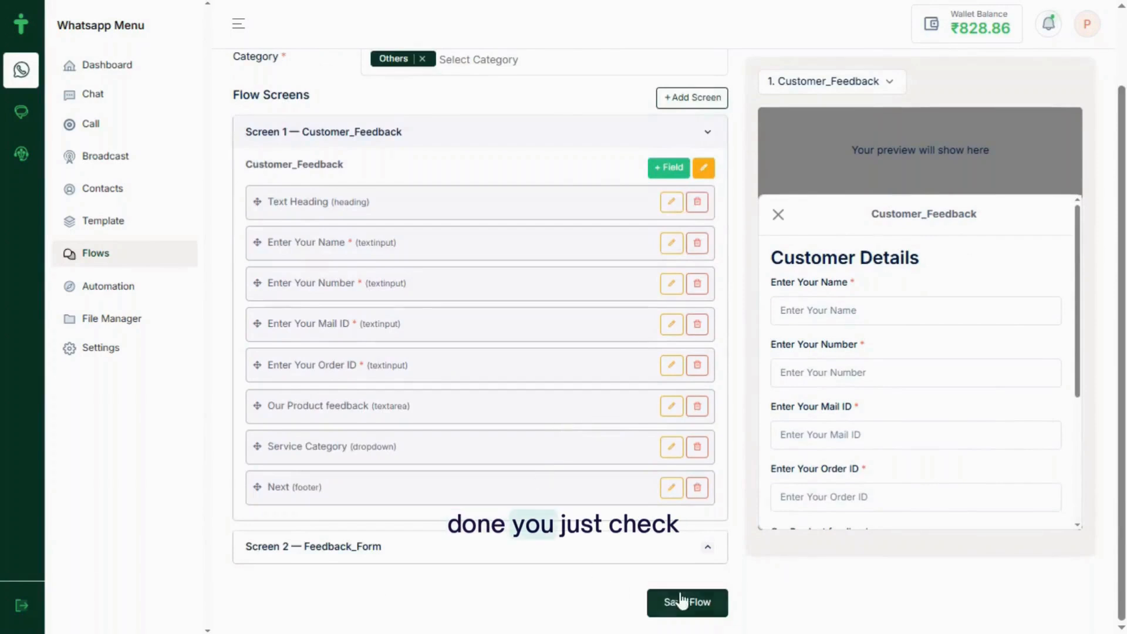
{"action": "scroll", "coordinate": [904, 414], "scroll_direction": "down", "scroll_amount": 3}
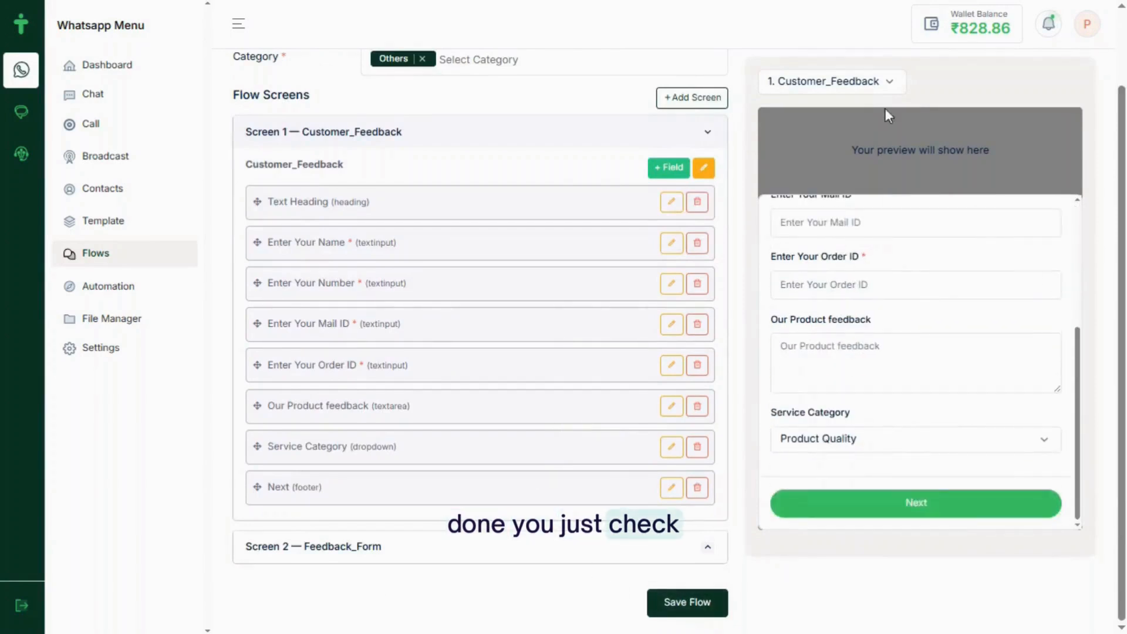
{"action": "left_click", "coordinate": [878, 84]}
{"action": "left_click", "coordinate": [838, 111]}
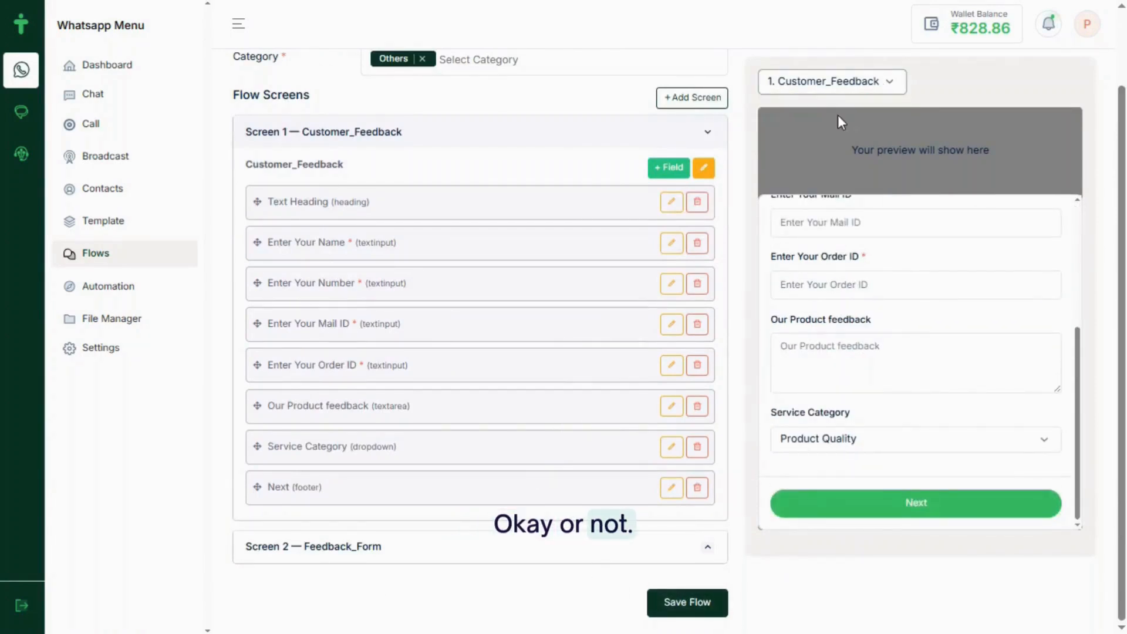
{"action": "left_click", "coordinate": [843, 86]}
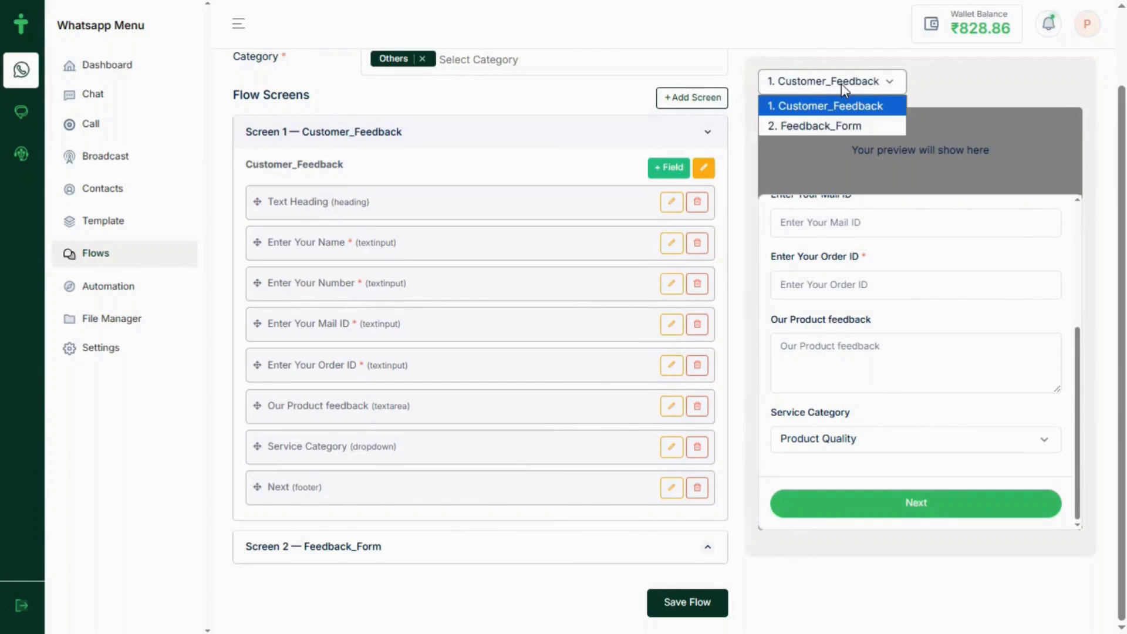
{"action": "left_click", "coordinate": [831, 125]}
Check the Feedback_Form preview, save the Customer Feedback flow, and return to Flows
{"action": "scroll", "coordinate": [891, 361], "scroll_direction": "down", "scroll_amount": 3}
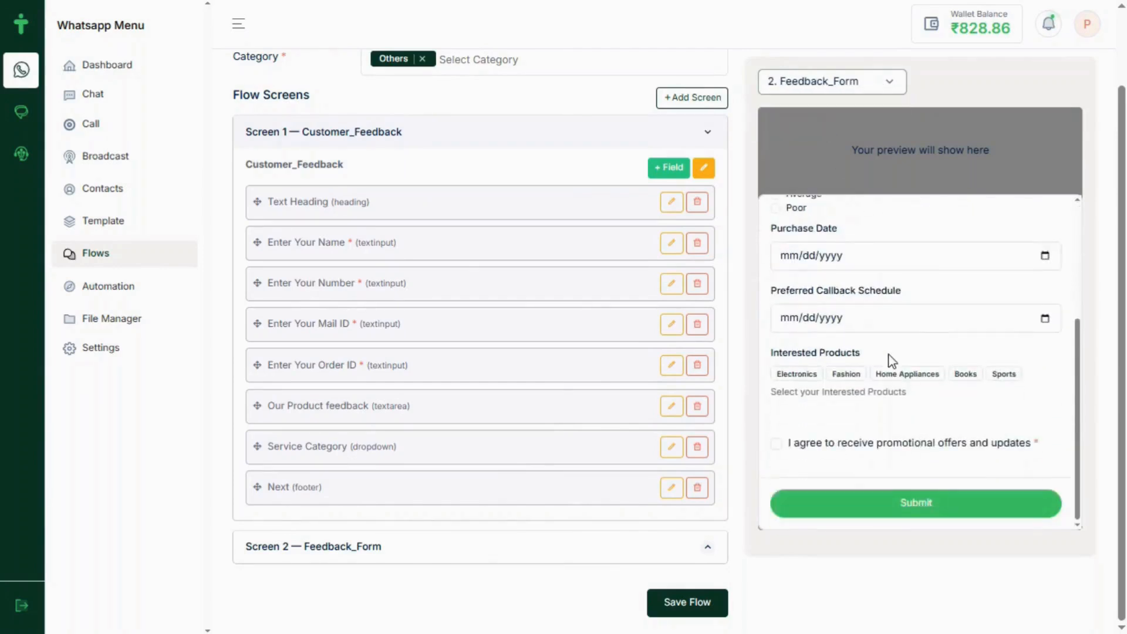
{"action": "scroll", "coordinate": [891, 360], "scroll_direction": "up", "scroll_amount": 5}
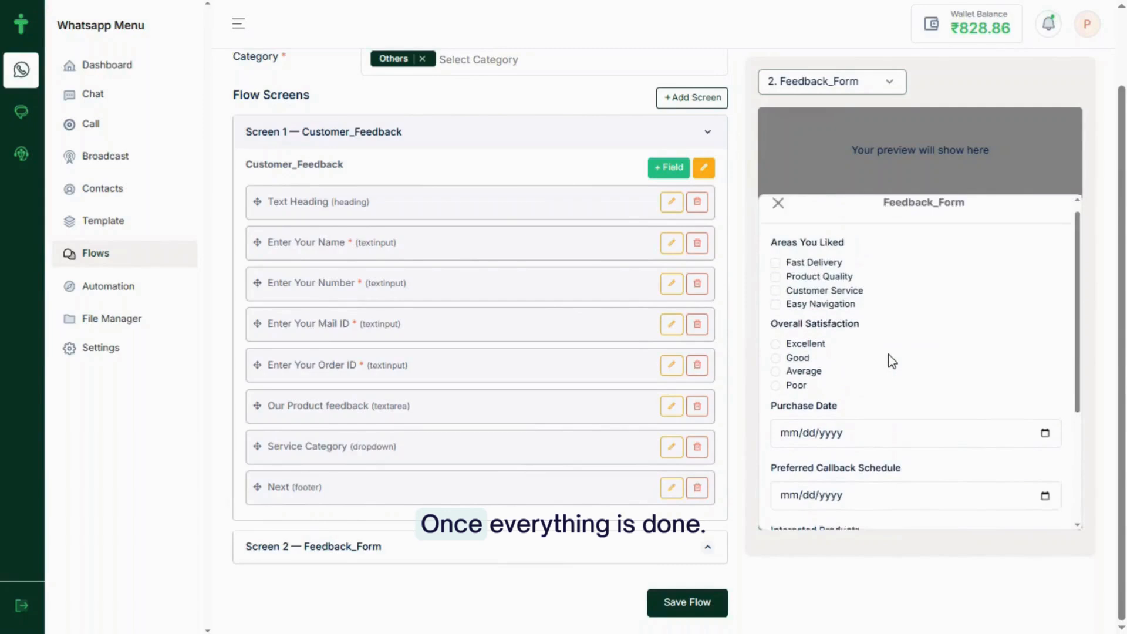
{"action": "scroll", "coordinate": [892, 361], "scroll_direction": "down", "scroll_amount": 5}
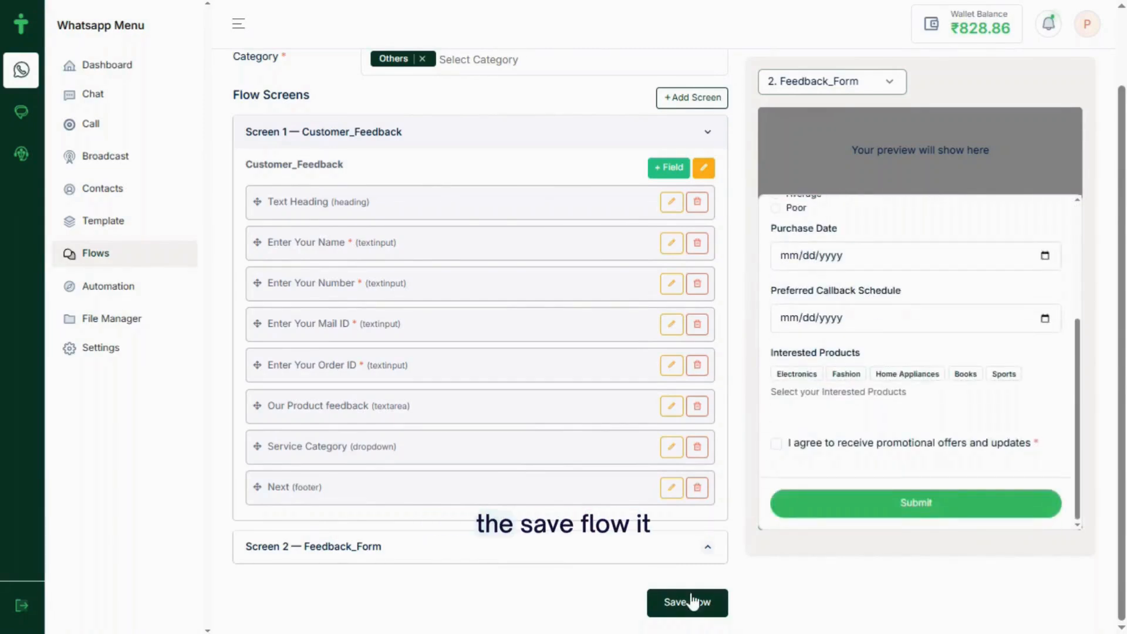
{"action": "scroll", "coordinate": [945, 270], "scroll_direction": "up", "scroll_amount": 3}
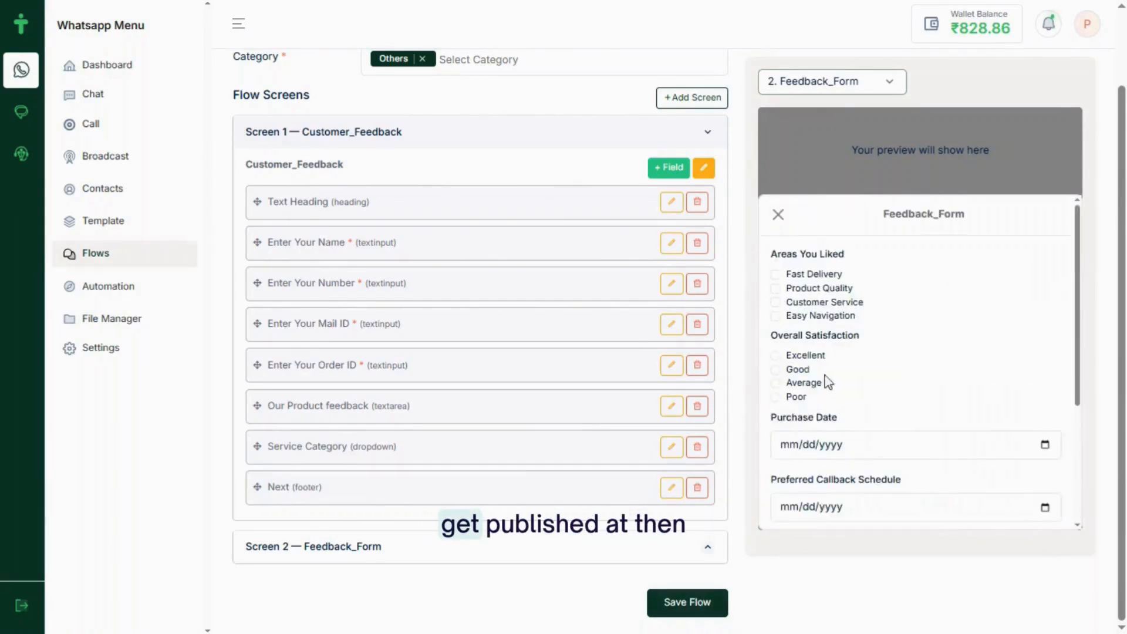
{"action": "left_click", "coordinate": [694, 605]}
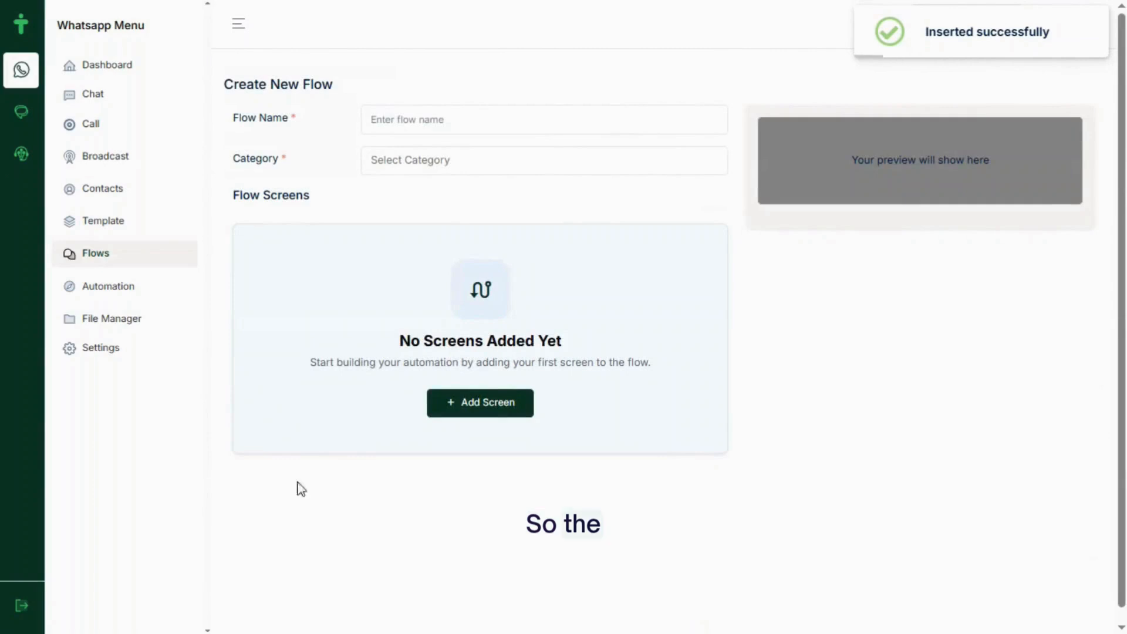
{"action": "left_click", "coordinate": [122, 264]}
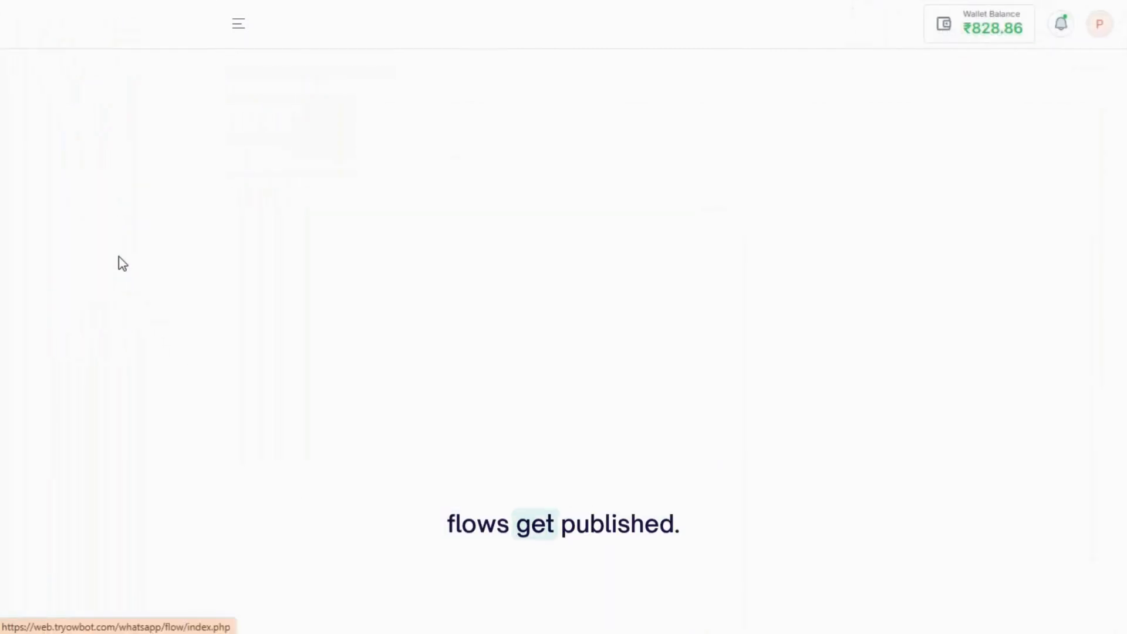